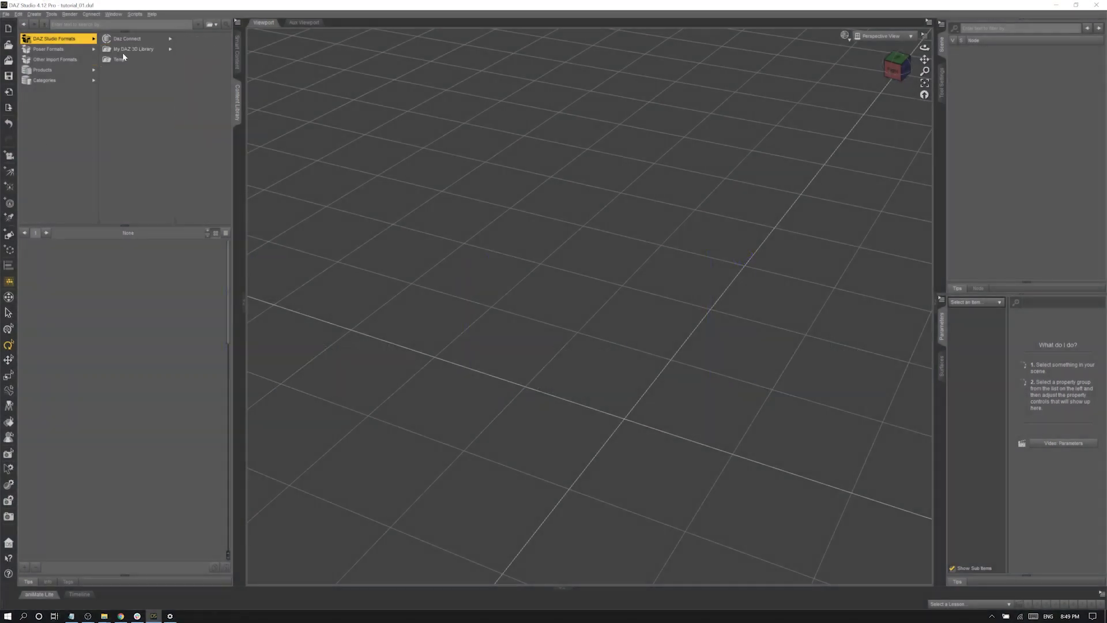
# Browse My DAZ 3D Library's props to the Stonemason Sci-Fi Kit folder.
pyautogui.click(118, 51)
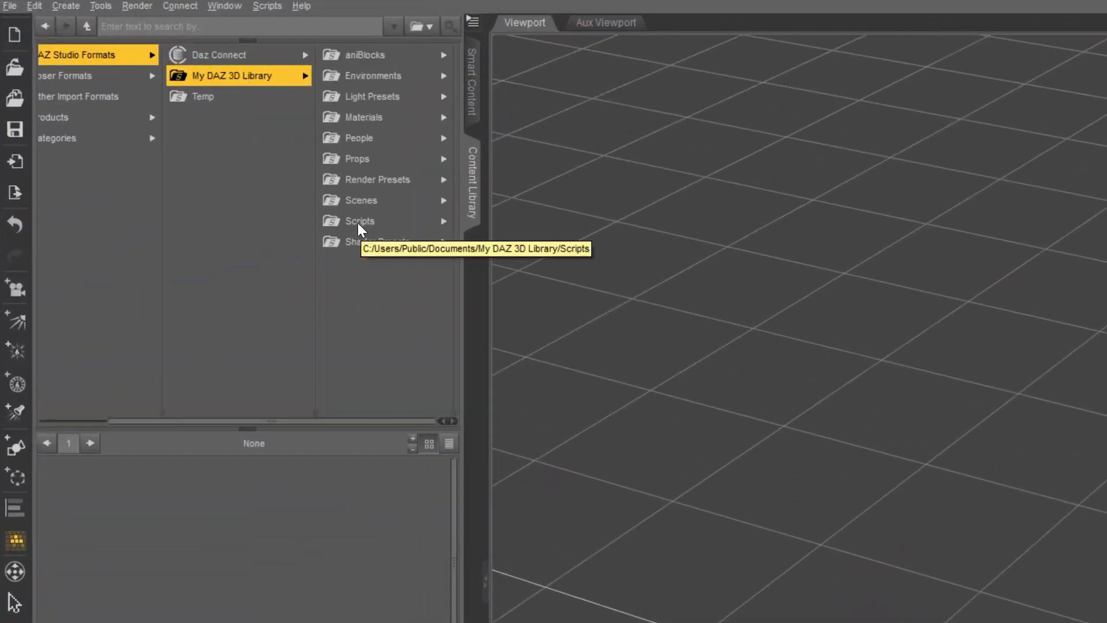
pyautogui.click(357, 162)
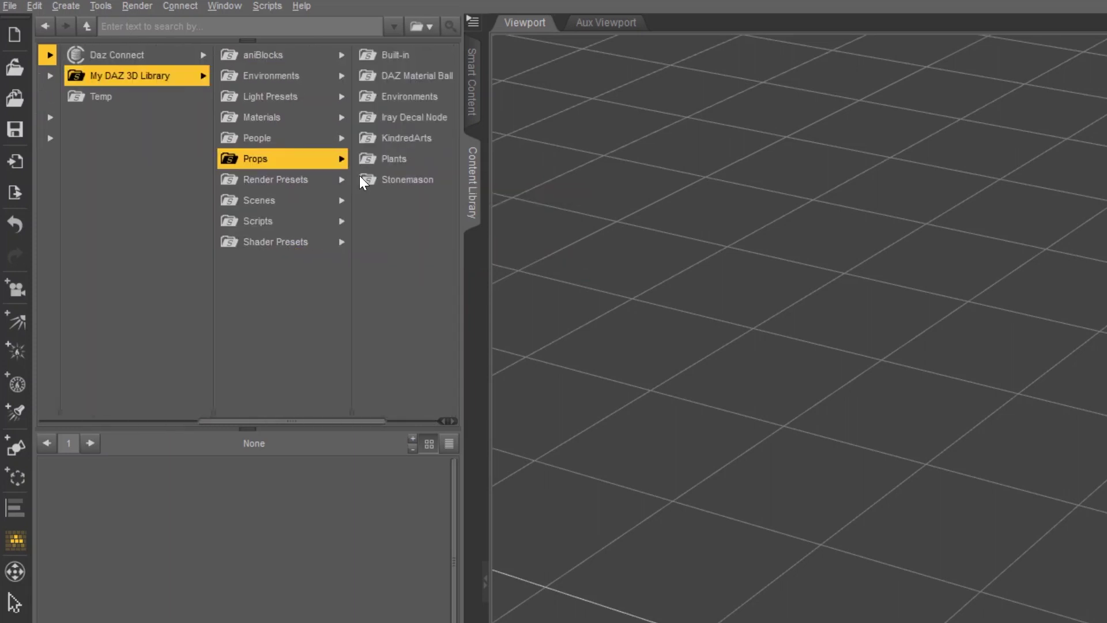
pyautogui.click(389, 180)
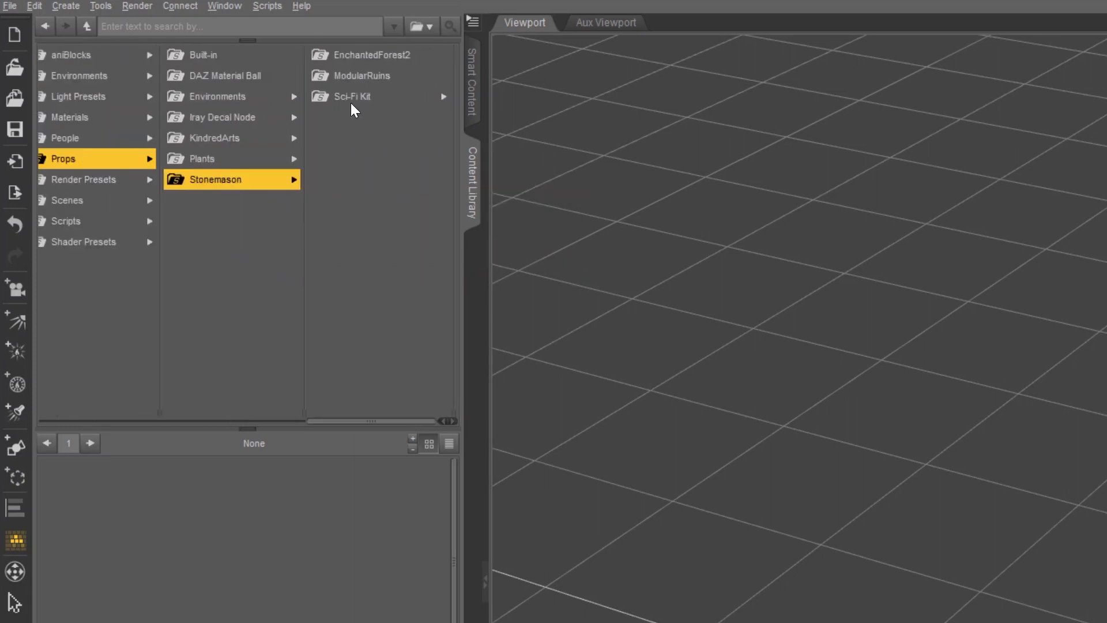
pyautogui.click(358, 99)
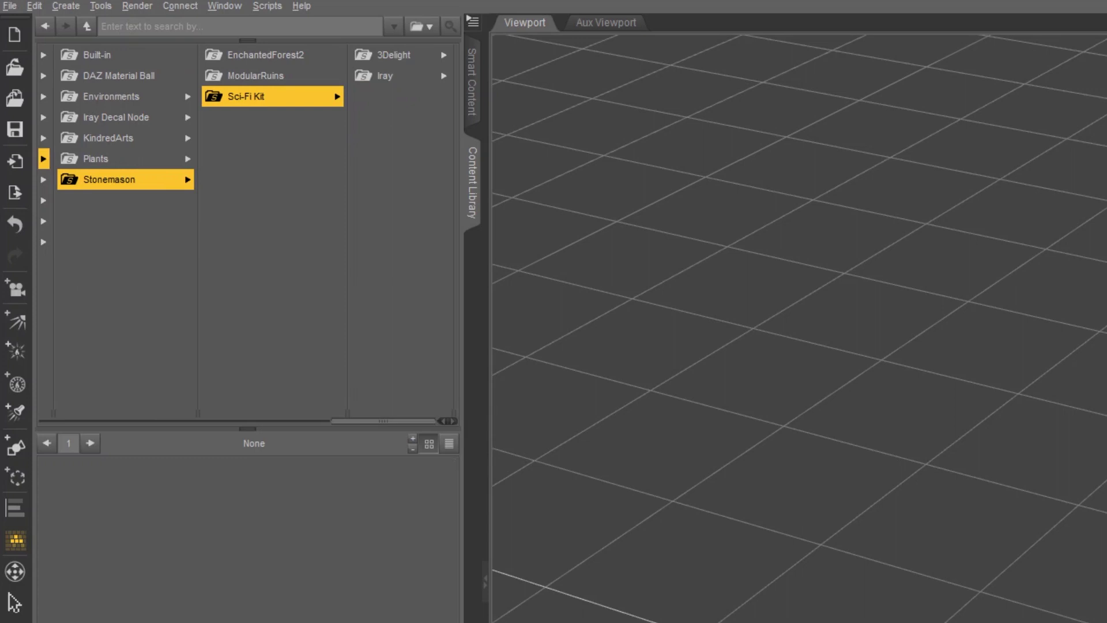
# Examine the environment files of the Sci-Fi Kit 2016 product in Smart Content, and return to the content library folders.
pyautogui.click(471, 80)
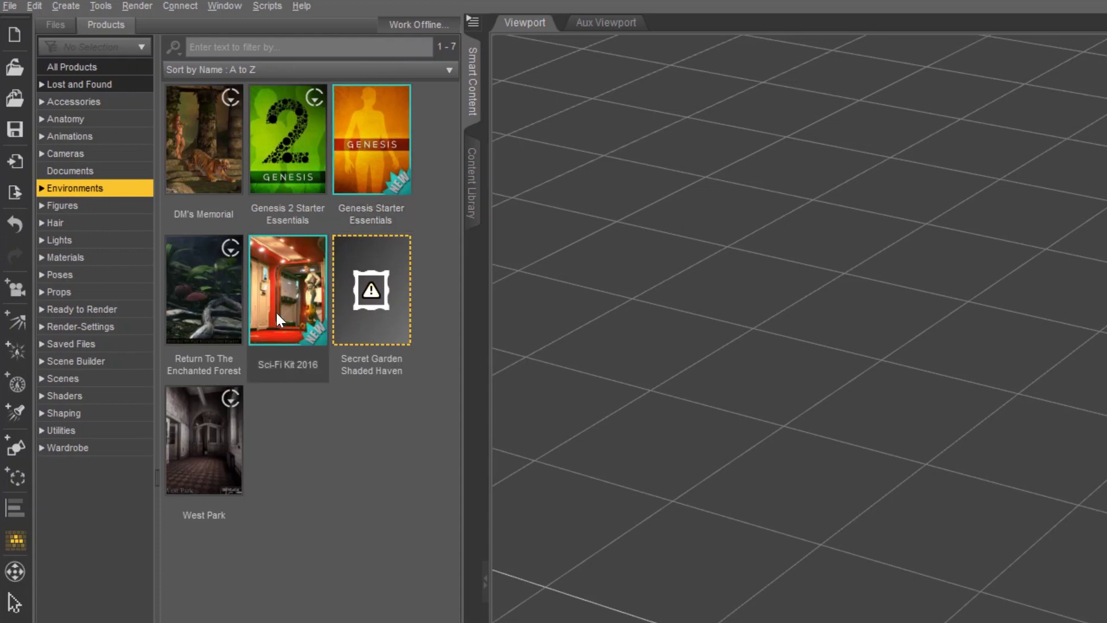
pyautogui.click(280, 305)
pyautogui.moveTo(285, 297)
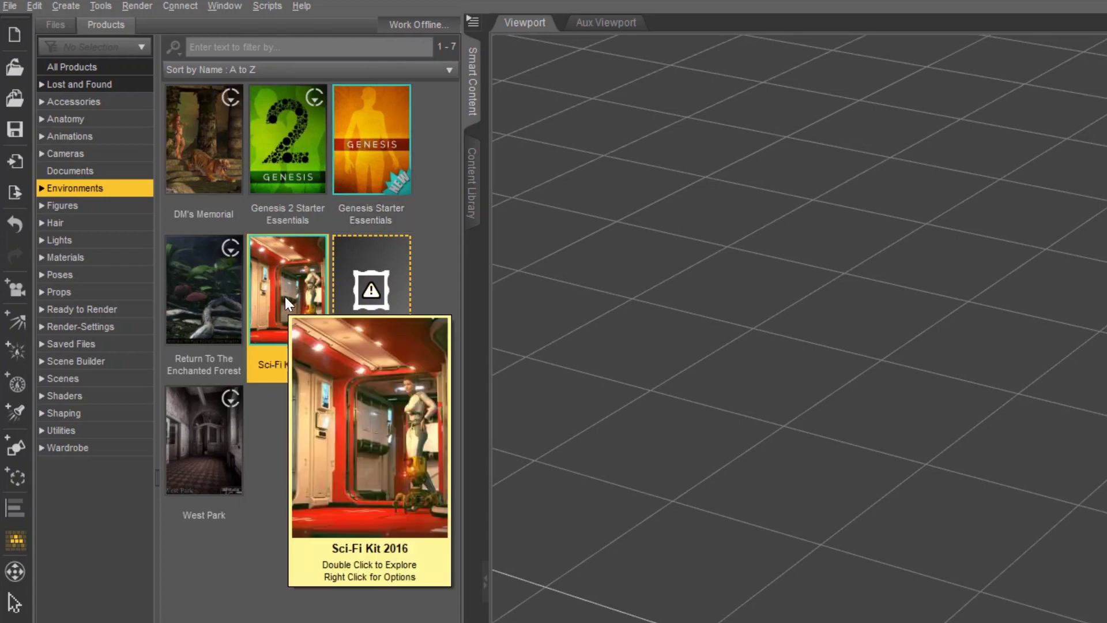
pyautogui.doubleClick(285, 297)
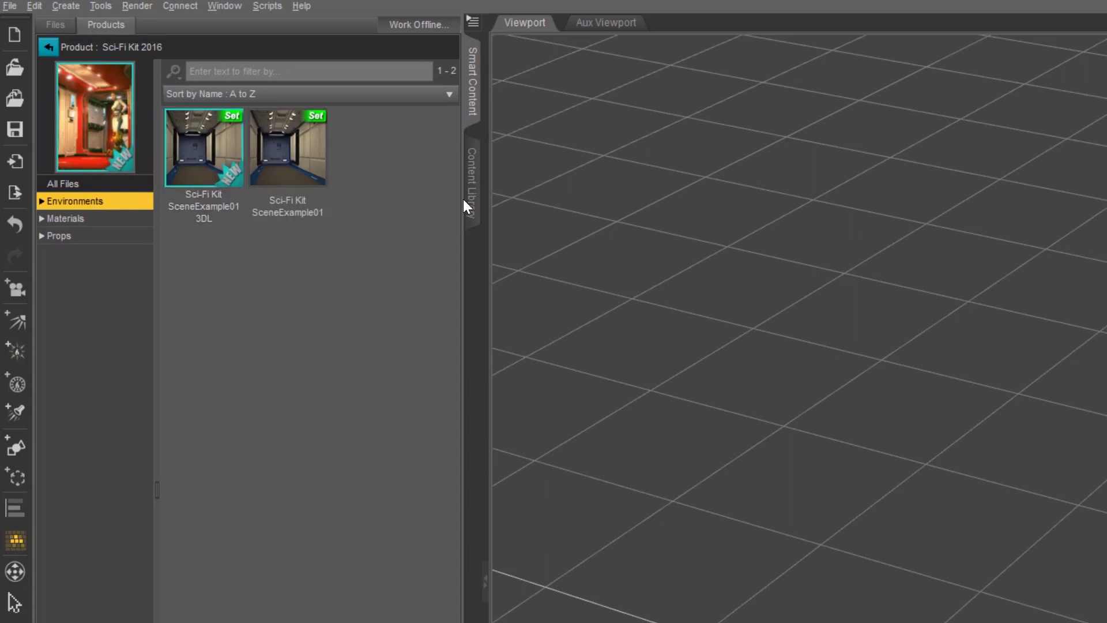
pyautogui.click(472, 199)
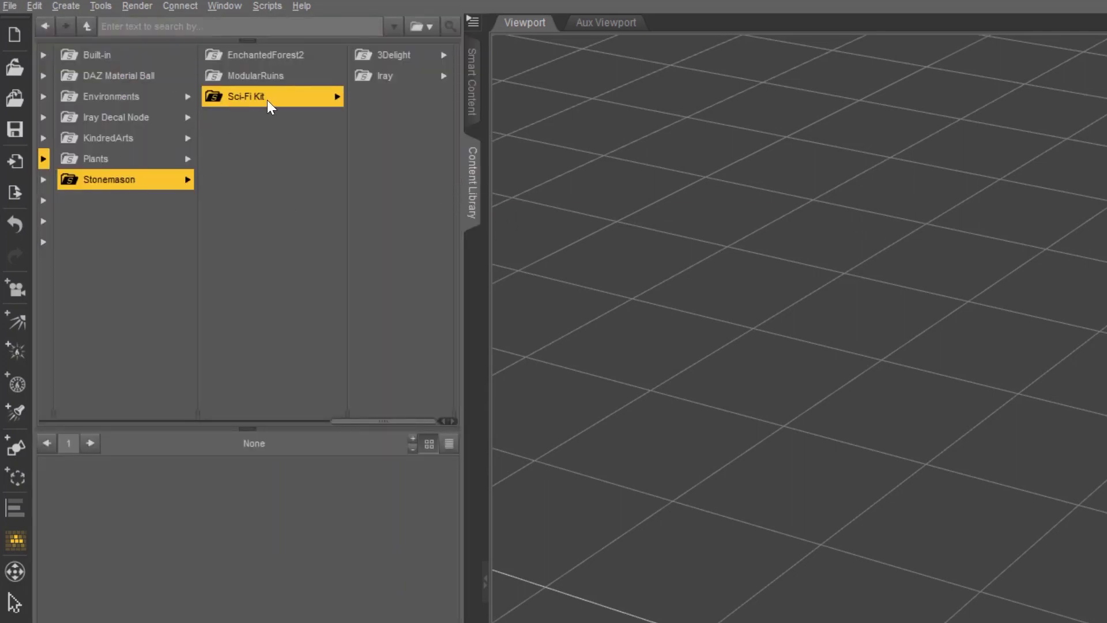
# Load the Sci-Fi Kit SceneExample01 set from the kit's Iray environments into the scene.
pyautogui.click(385, 78)
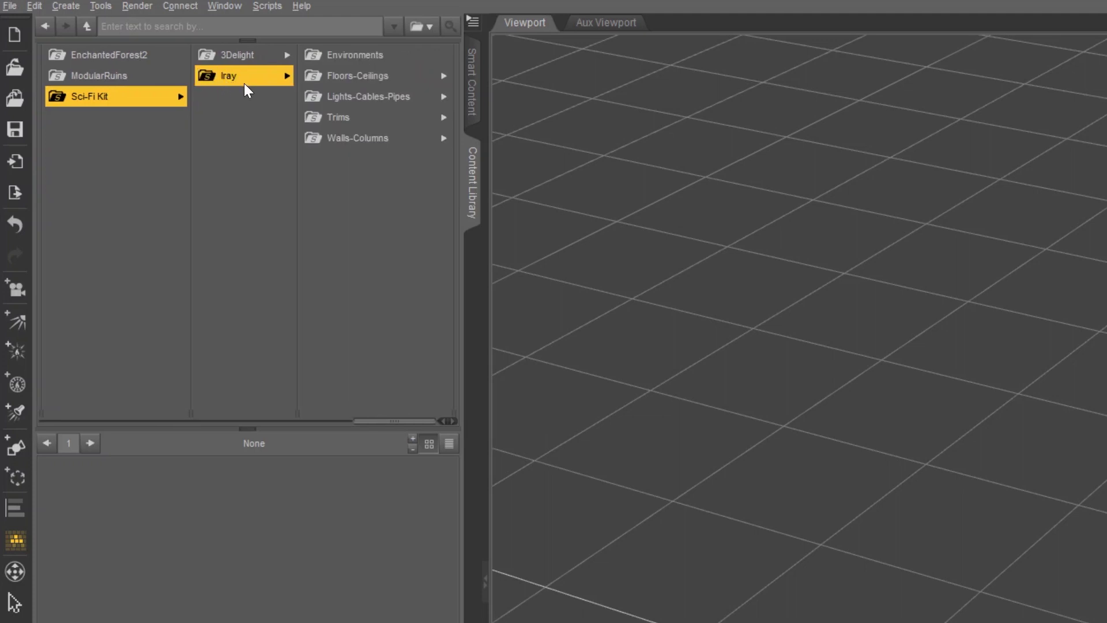
pyautogui.click(347, 57)
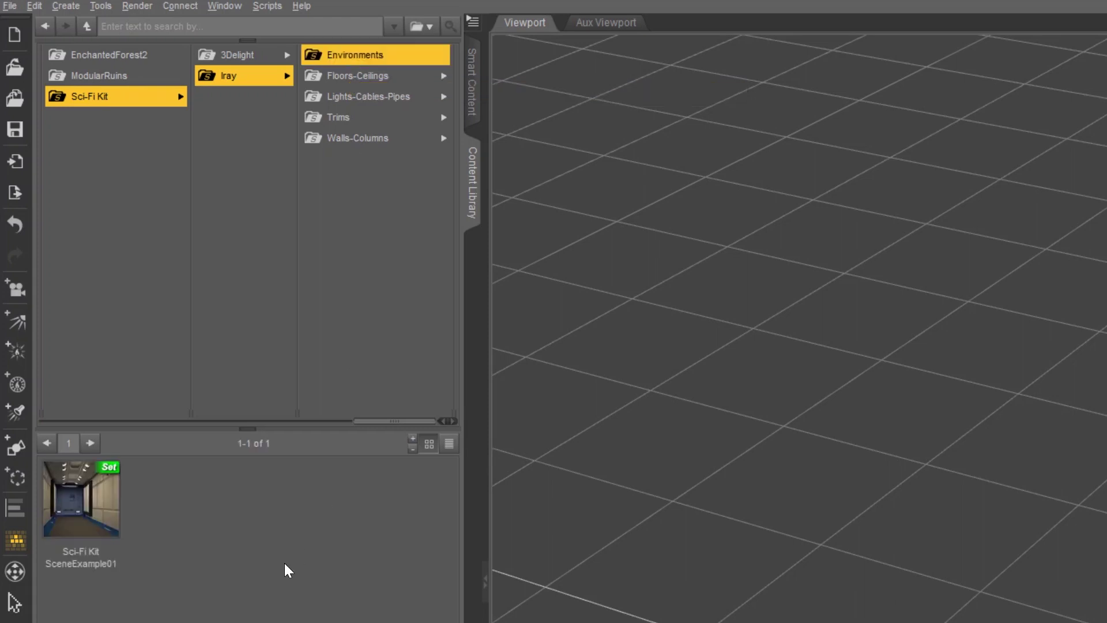
pyautogui.doubleClick(94, 521)
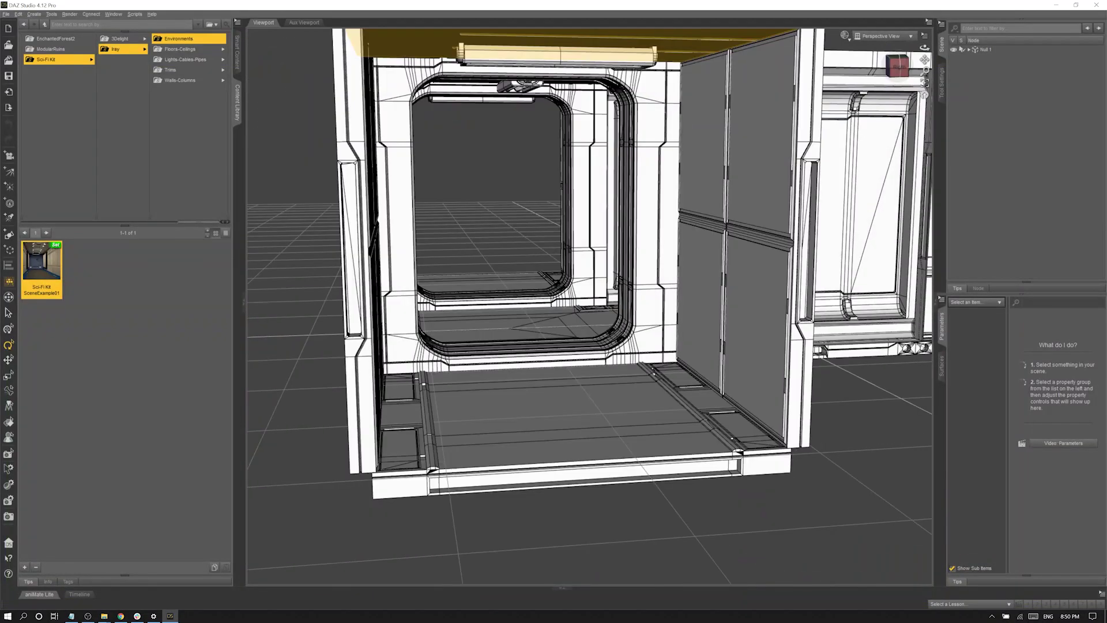
# Change the perspective viewport's draw style to a textured display without wireframe lines inside the corridor.
pyautogui.scroll(10, 495, 261)
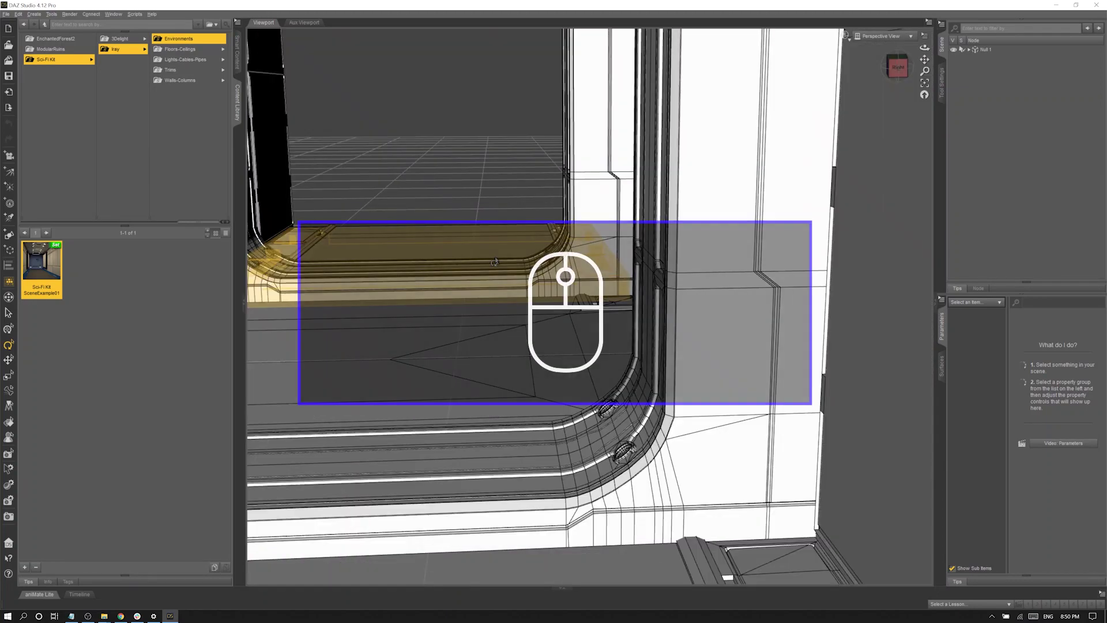
pyautogui.moveTo(495, 261); pyautogui.dragTo(527, 114, button='middle')
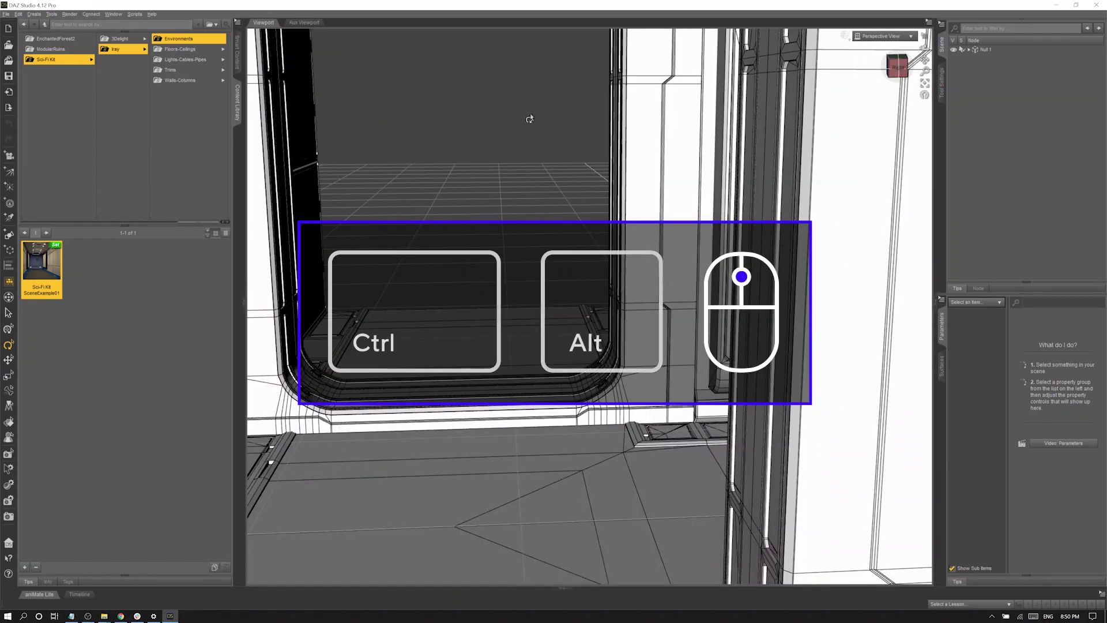
pyautogui.keyDown('ctrl'); pyautogui.keyDown('alt'); pyautogui.moveTo(529, 118); pyautogui.dragTo(498, 141); pyautogui.keyUp('alt'); pyautogui.keyUp('ctrl')
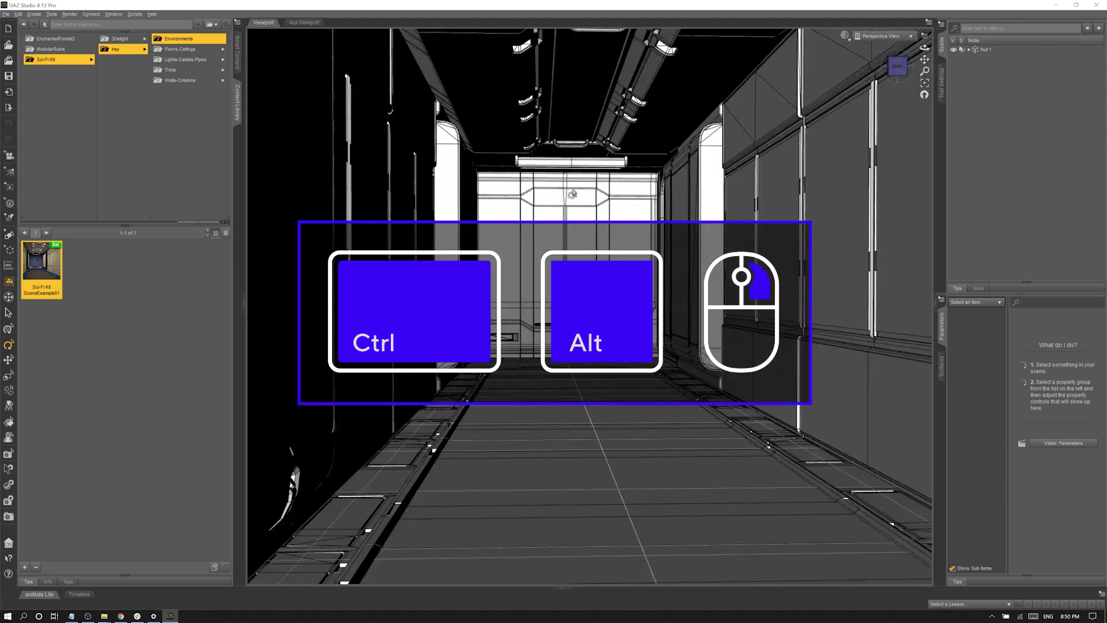
pyautogui.keyDown('ctrl'); pyautogui.keyDown('alt'); pyautogui.moveTo(572, 193); pyautogui.dragTo(506, 211, button='right'); pyautogui.keyUp('alt'); pyautogui.keyUp('ctrl')
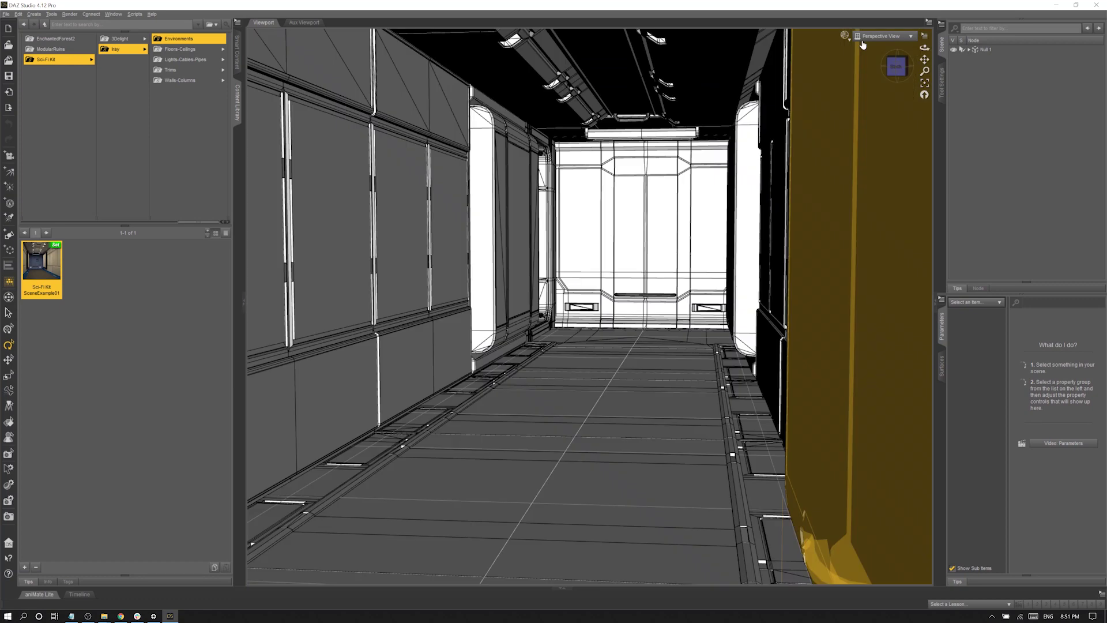
pyautogui.click(843, 35)
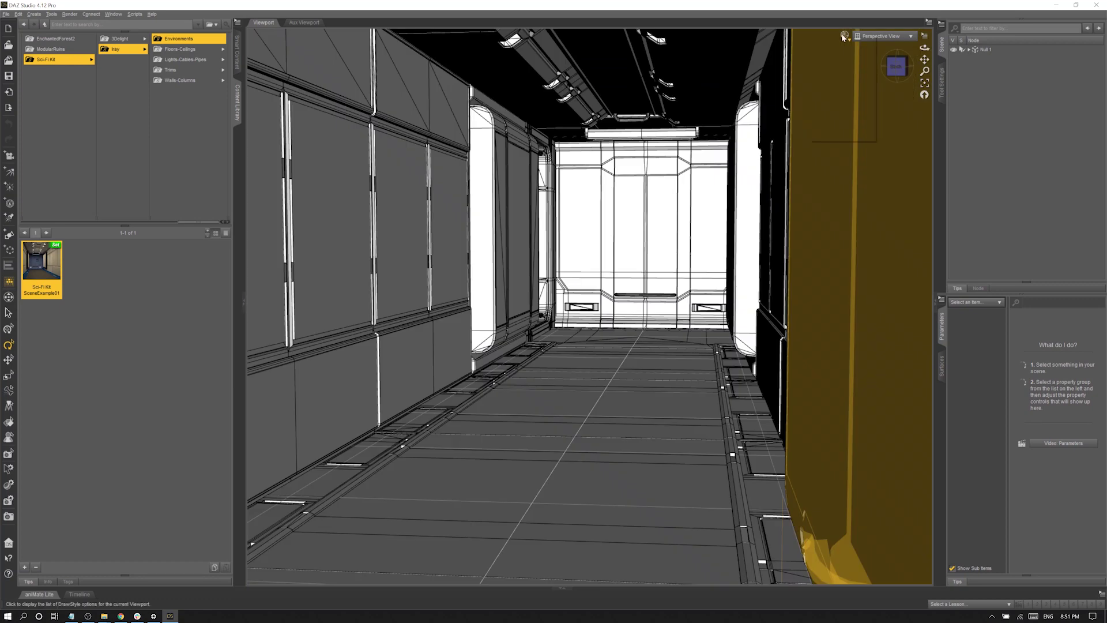
pyautogui.click(844, 36)
pyautogui.click(837, 117)
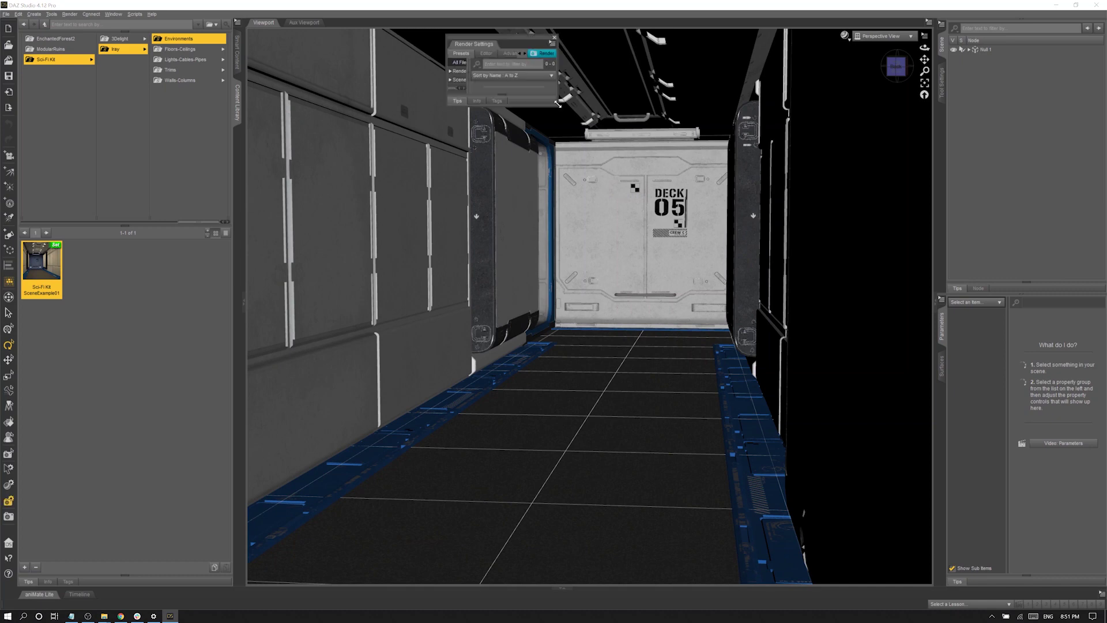
# Open the render settings editor for NVIDIA Iray and keep the dimension preset at Active Viewport.
pyautogui.moveTo(557, 107); pyautogui.dragTo(742, 438)
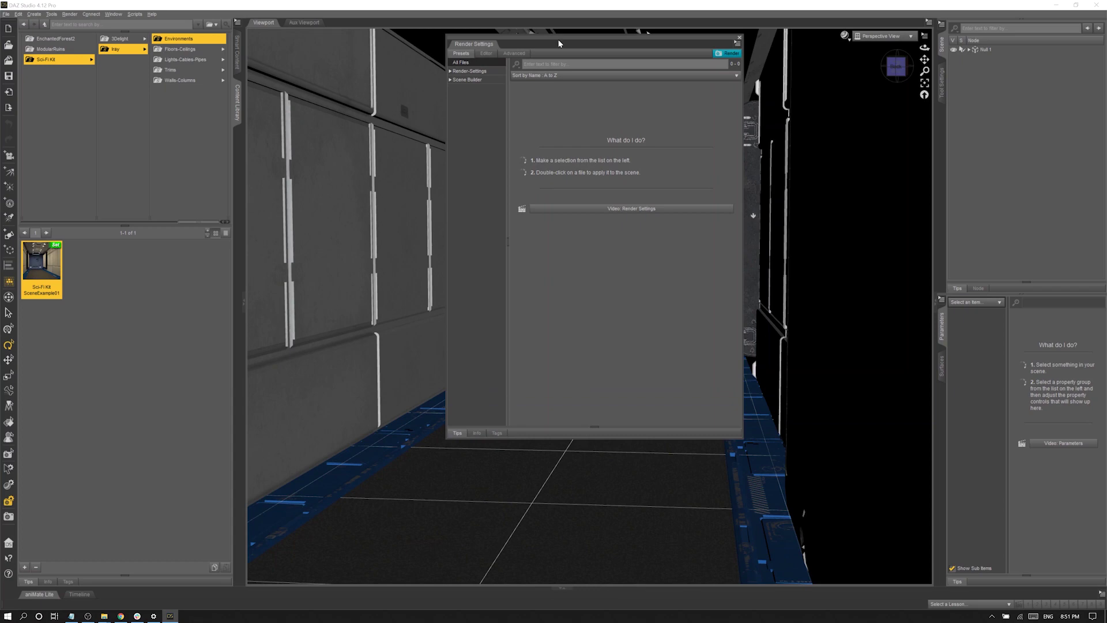
pyautogui.moveTo(558, 43); pyautogui.dragTo(512, 111)
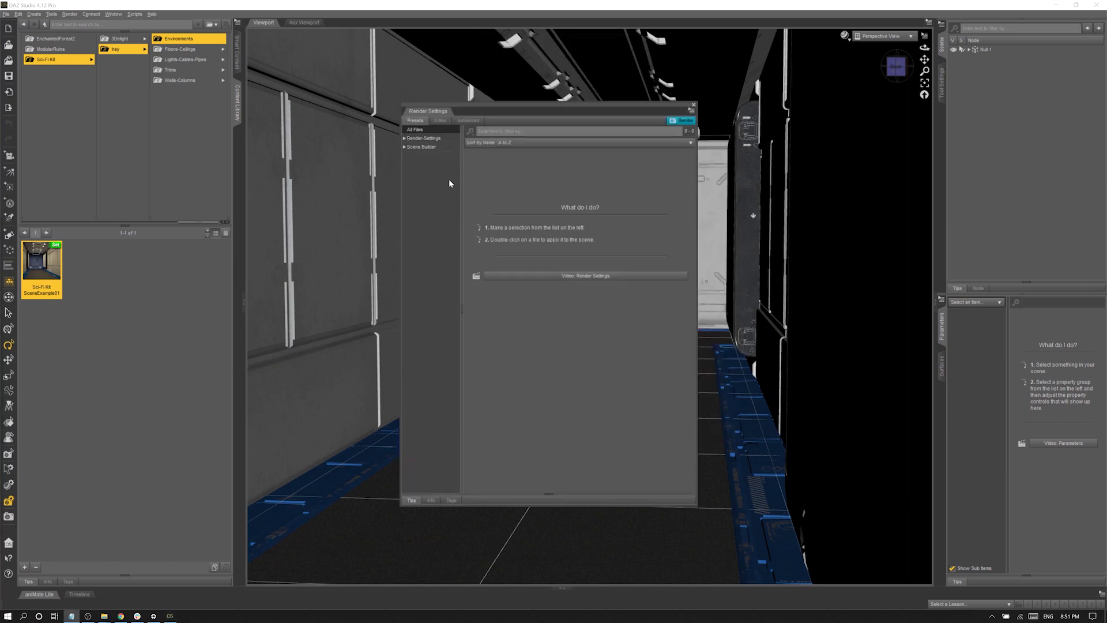
pyautogui.click(424, 139)
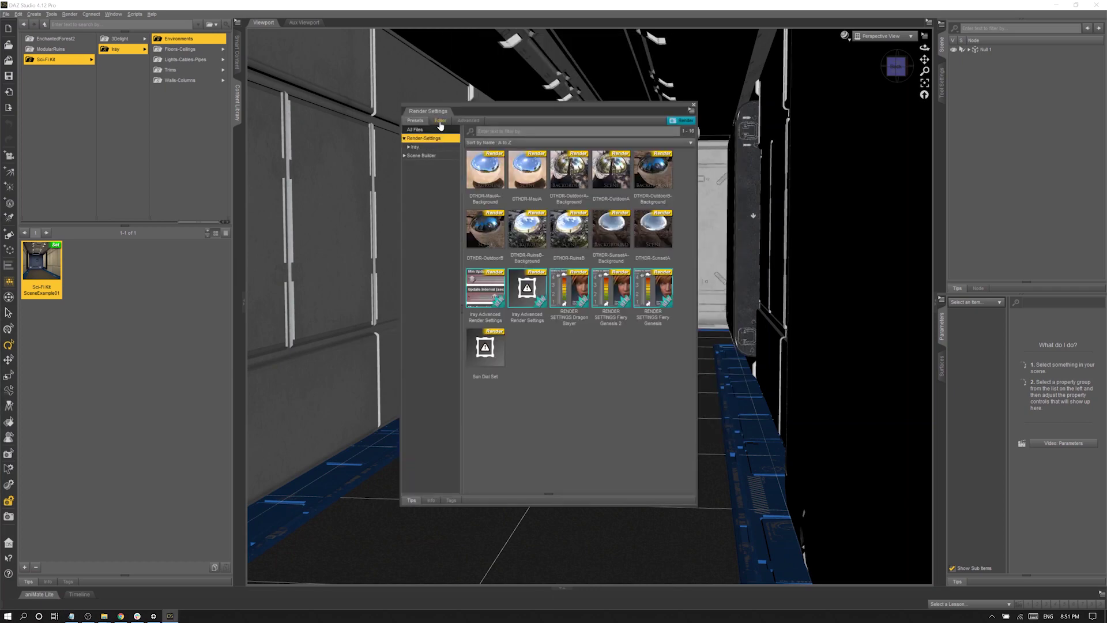
pyautogui.click(440, 126)
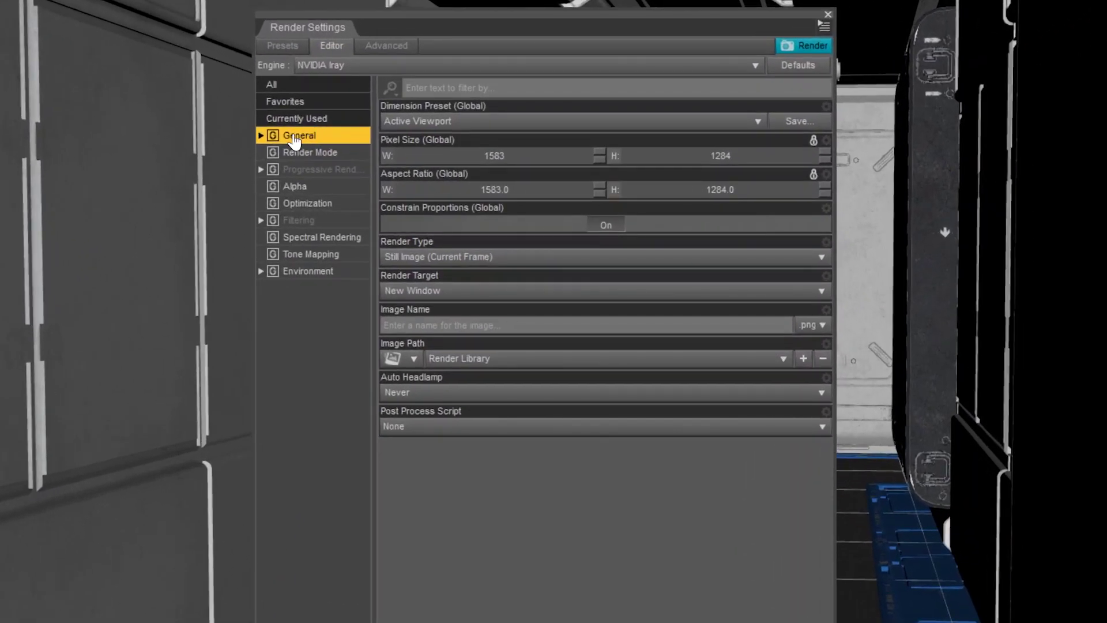
pyautogui.click(505, 122)
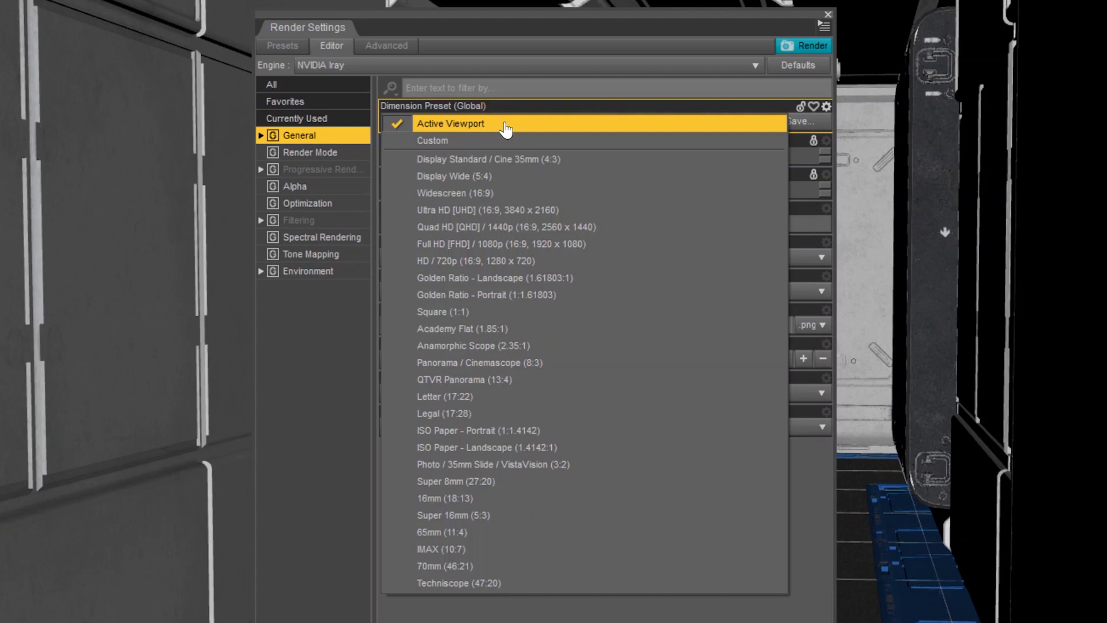
pyautogui.click(505, 128)
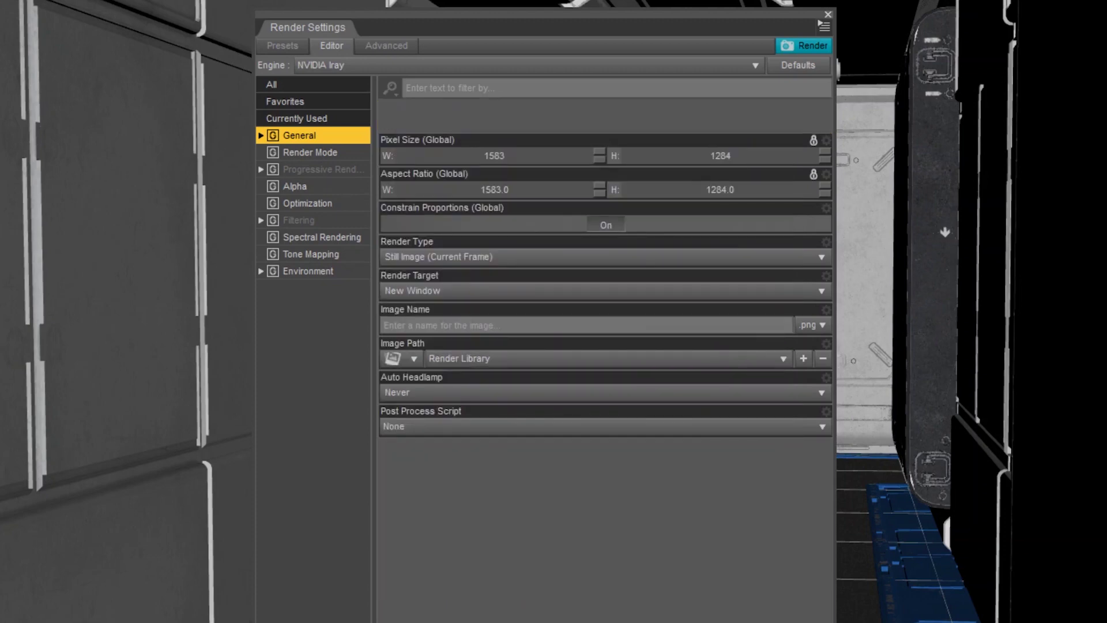
# Turn off Draw Ground in the environment render settings and inspect the corridor from below its floor.
pyautogui.click(311, 277)
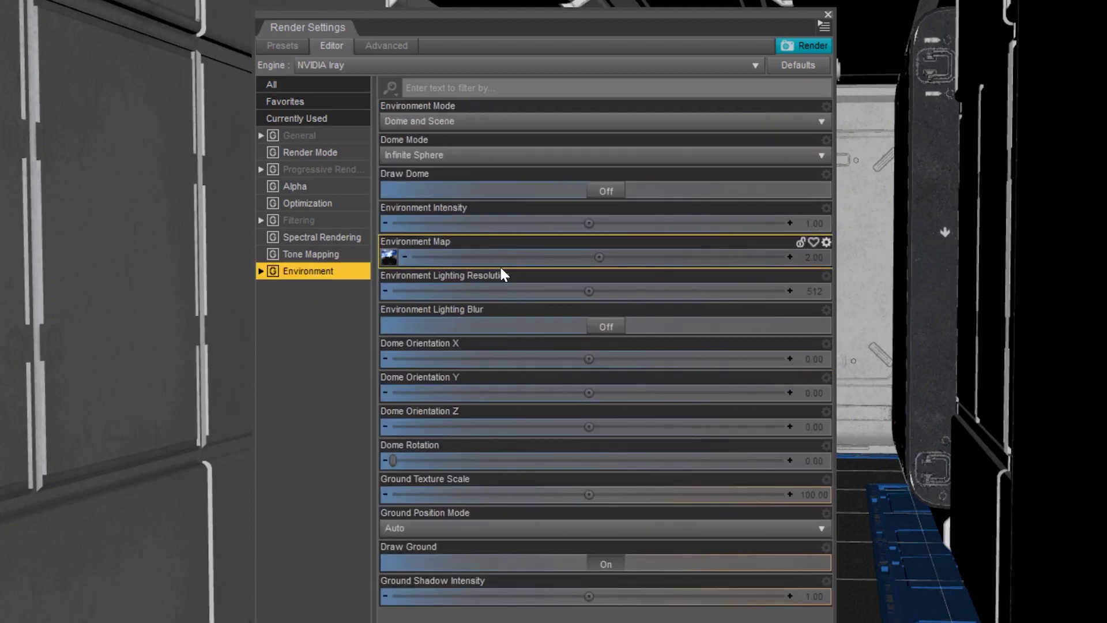
pyautogui.click(606, 565)
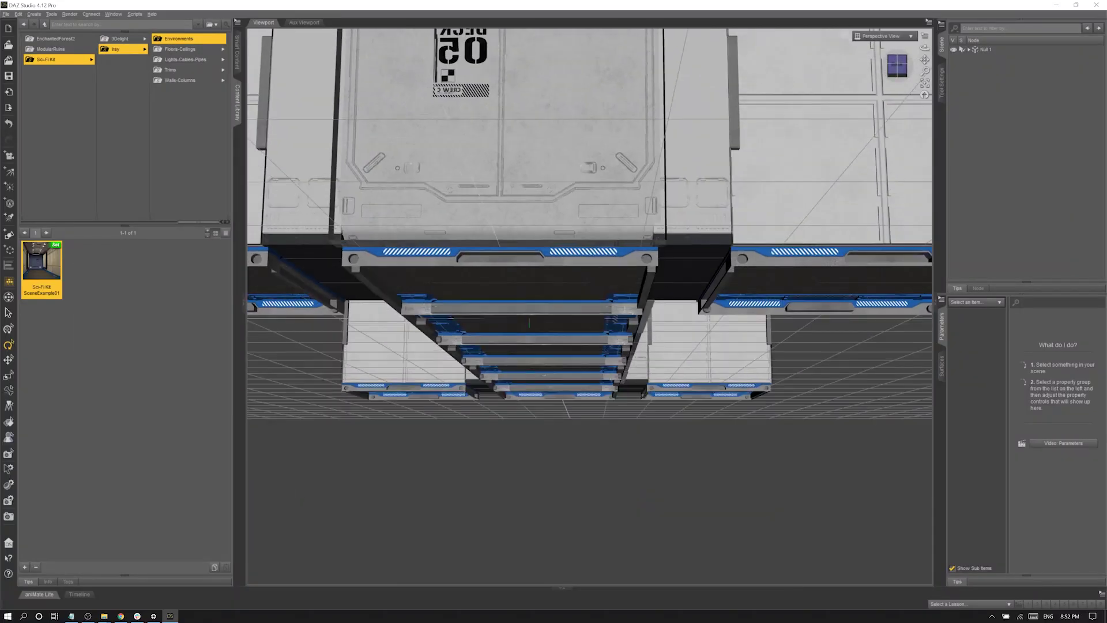
pyautogui.keyDown('ctrl'); pyautogui.keyDown('alt'); pyautogui.moveTo(583, 155); pyautogui.dragTo(583, 138); pyautogui.keyUp('alt'); pyautogui.keyUp('ctrl')
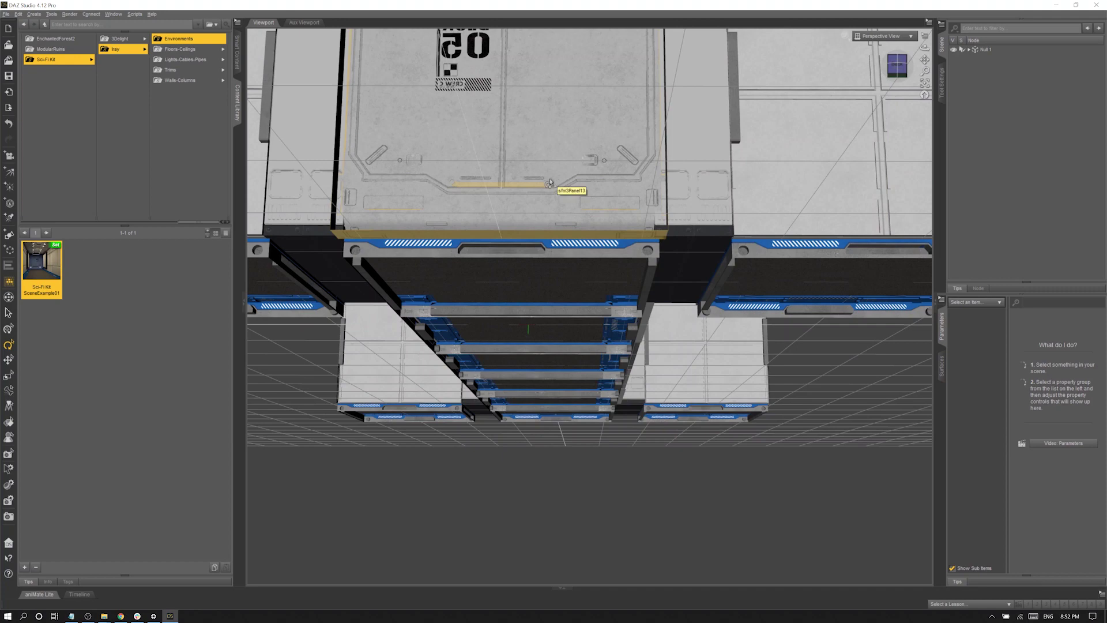
# Review the Auto Headlamp options in the general render settings, leaving the setting at Never.
pyautogui.hotkey('ctrl', 'r')
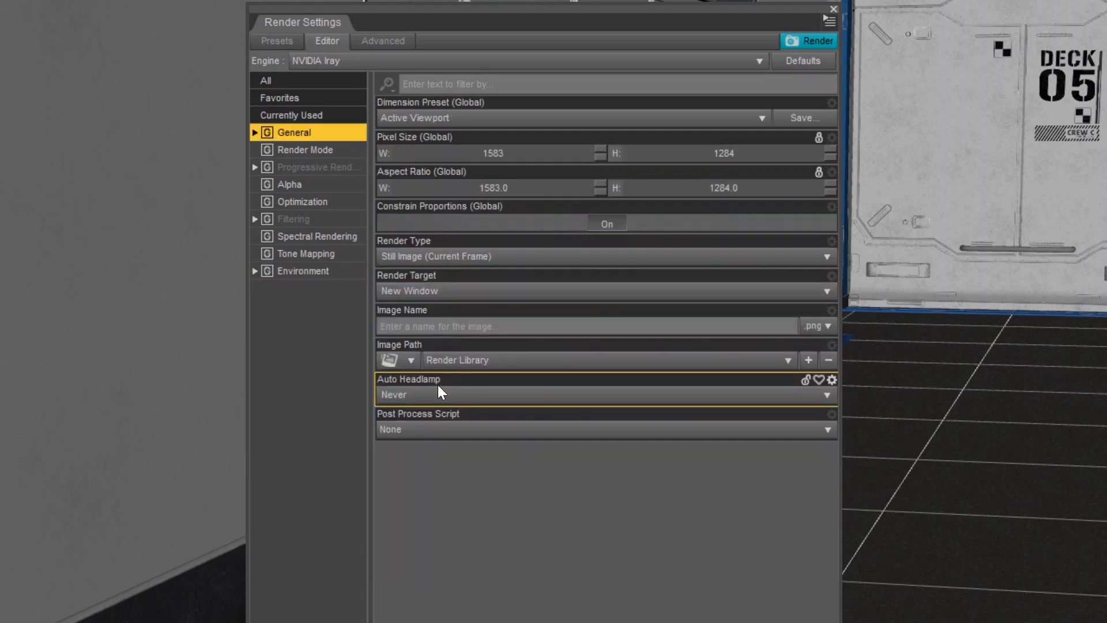
pyautogui.click(438, 390)
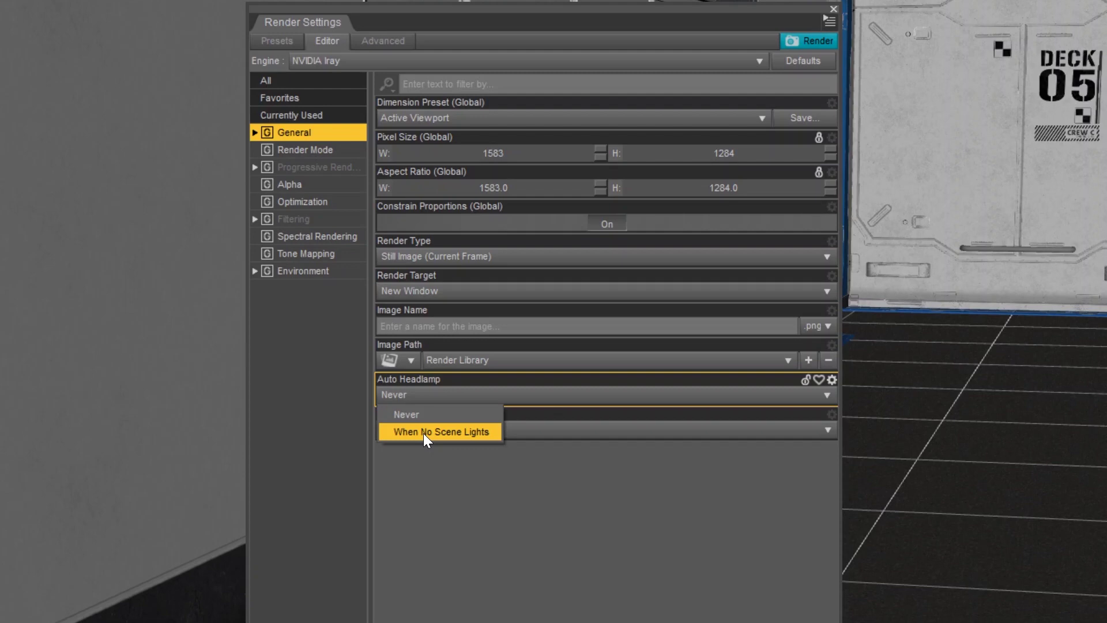
pyautogui.click(736, 398)
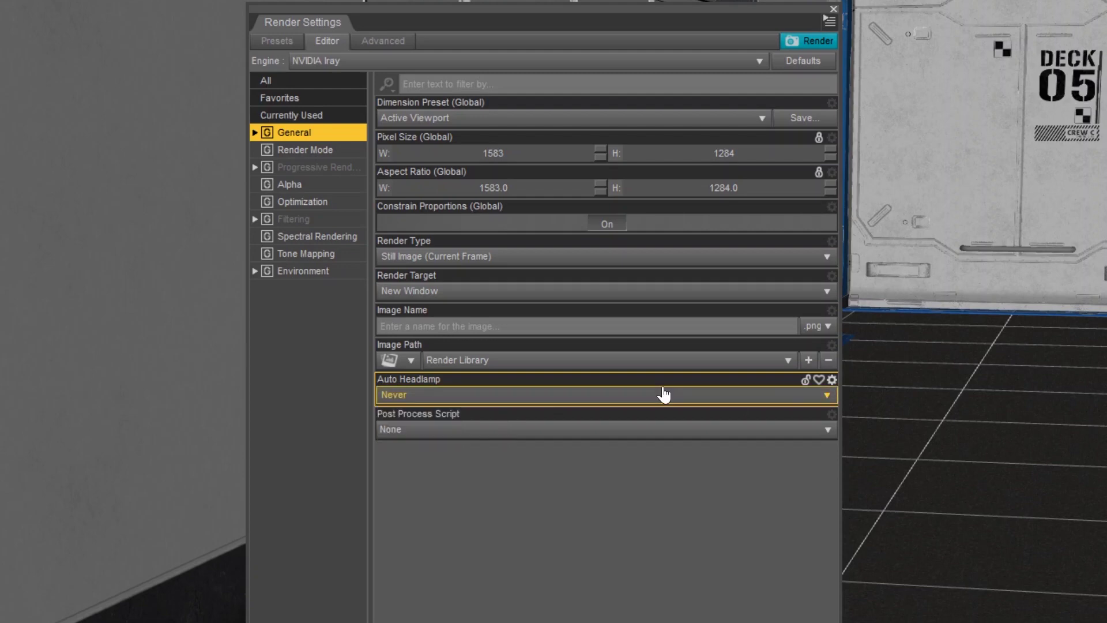
# Try the Scene Only environment mode, and restore Dome and Scene to preview its environment map.
pyautogui.click(303, 271)
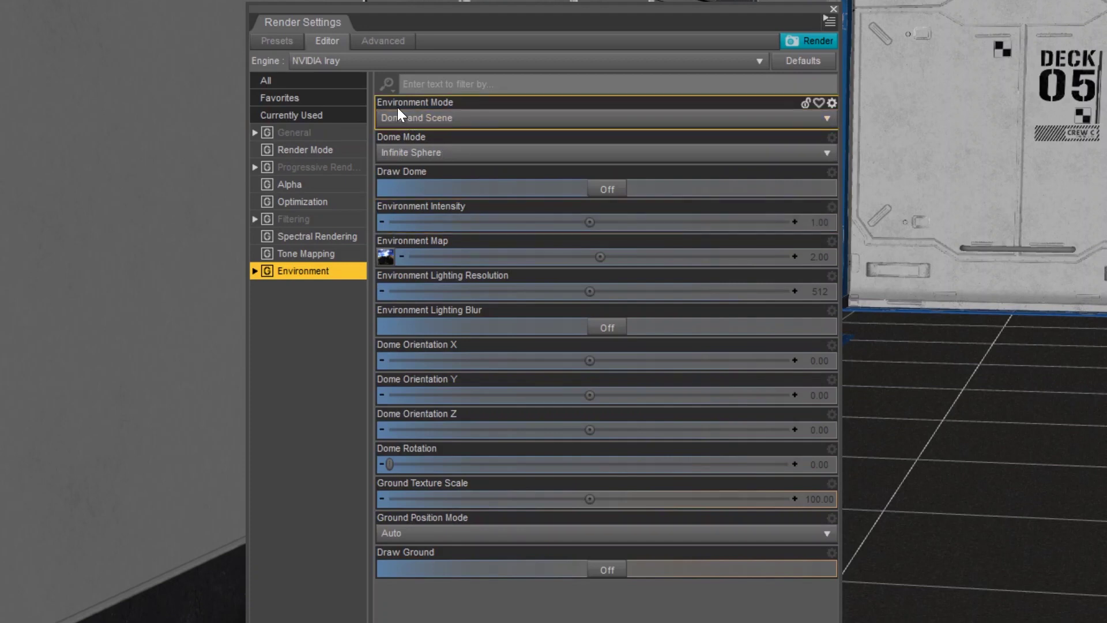
pyautogui.click(398, 115)
pyautogui.click(430, 188)
pyautogui.click(441, 121)
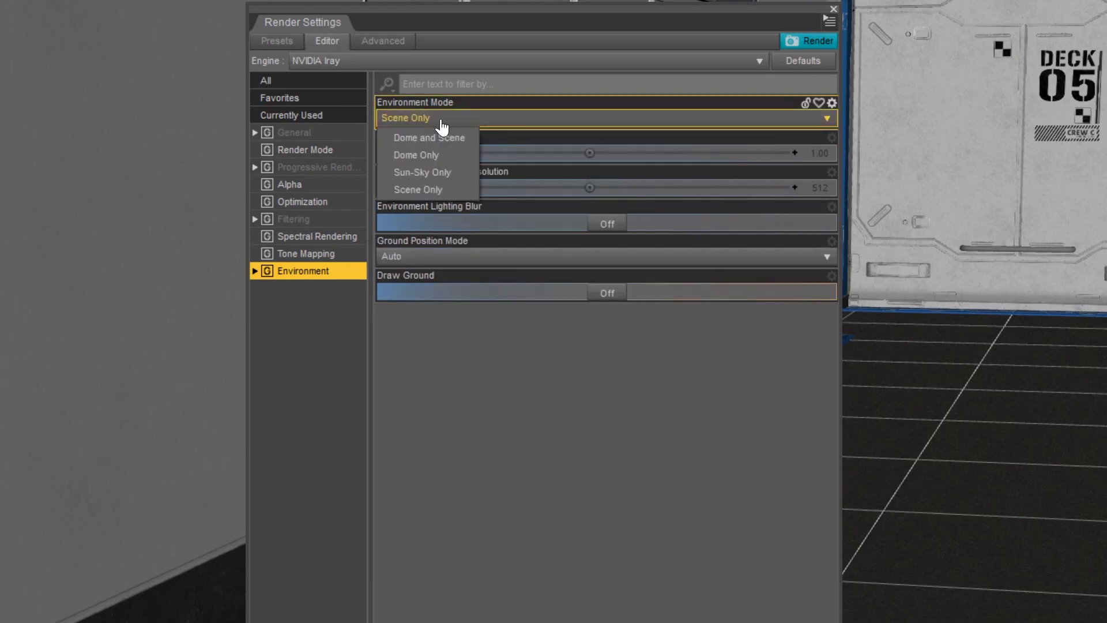
pyautogui.click(429, 138)
pyautogui.moveTo(388, 258)
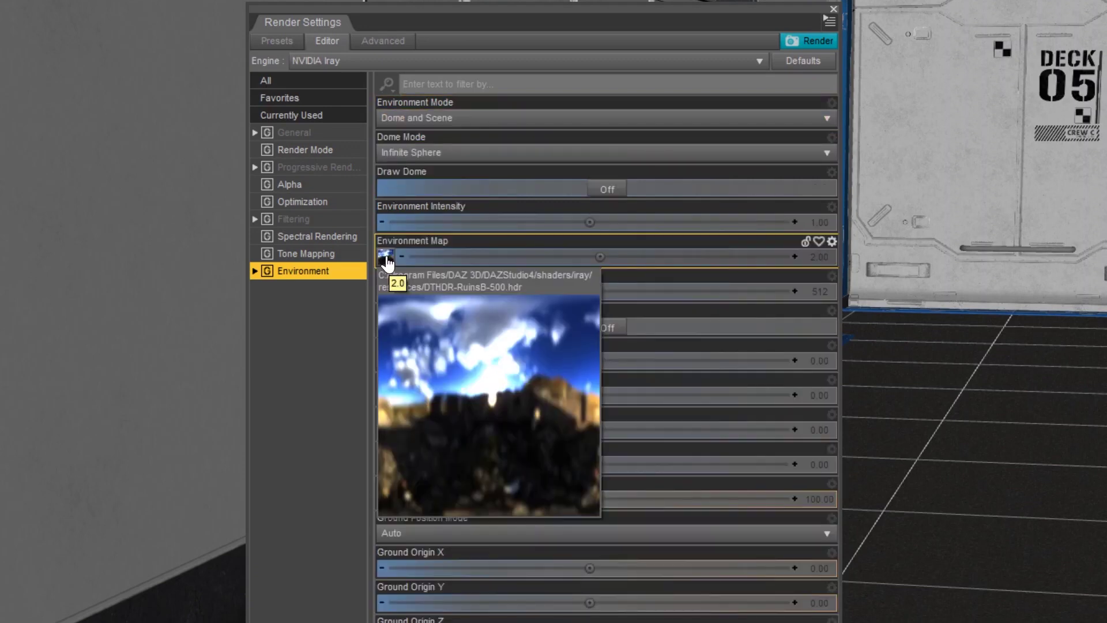
# Set the Environment Mode to Scene Only and return to the general render settings.
pyautogui.click(517, 121)
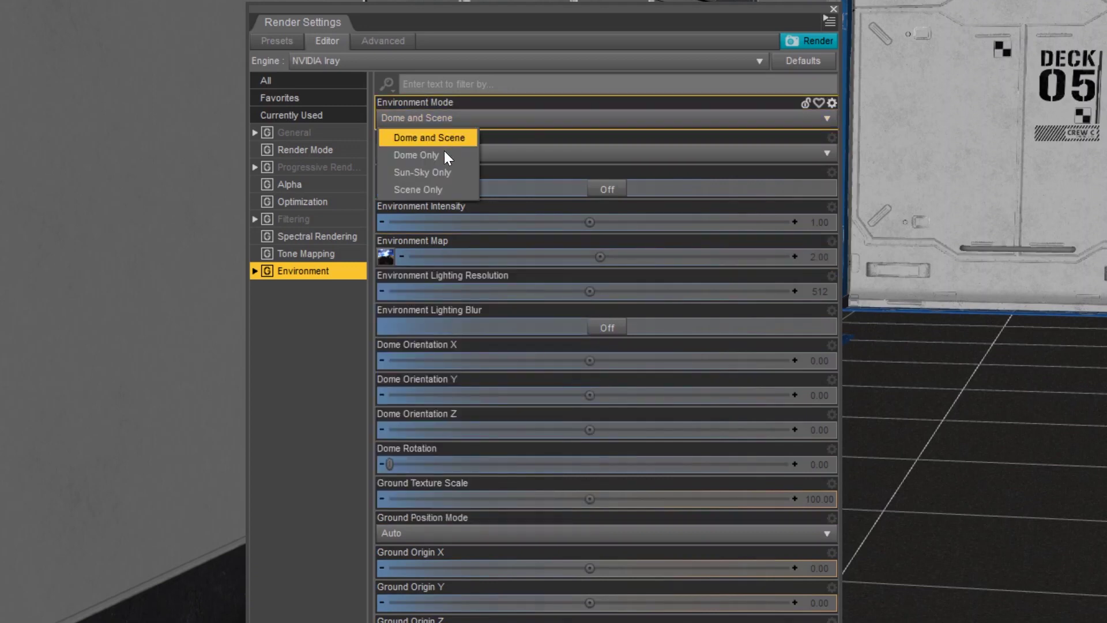
pyautogui.click(427, 190)
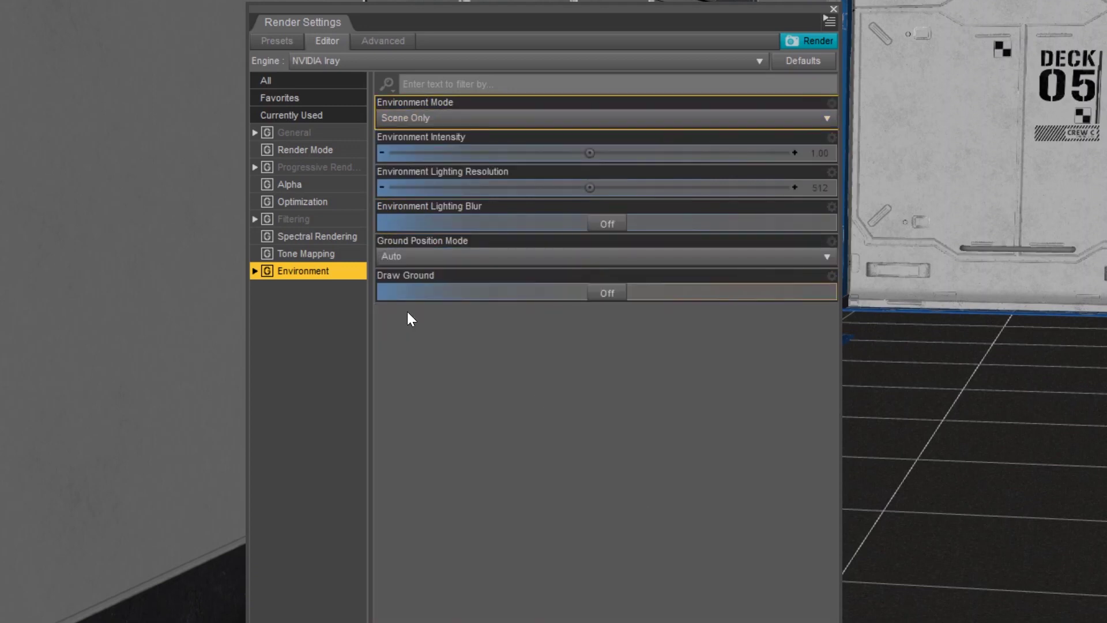
pyautogui.click(288, 133)
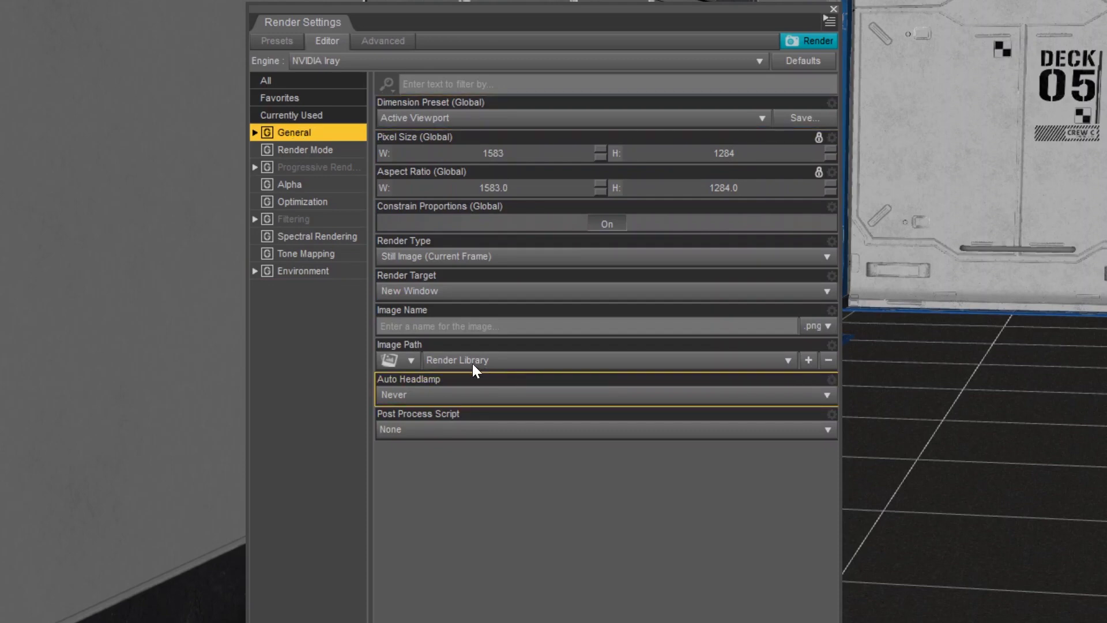
# Set the progressive rendering limits to 2500 Max Samples and a Max Time of 3600 seconds.
pyautogui.click(316, 167)
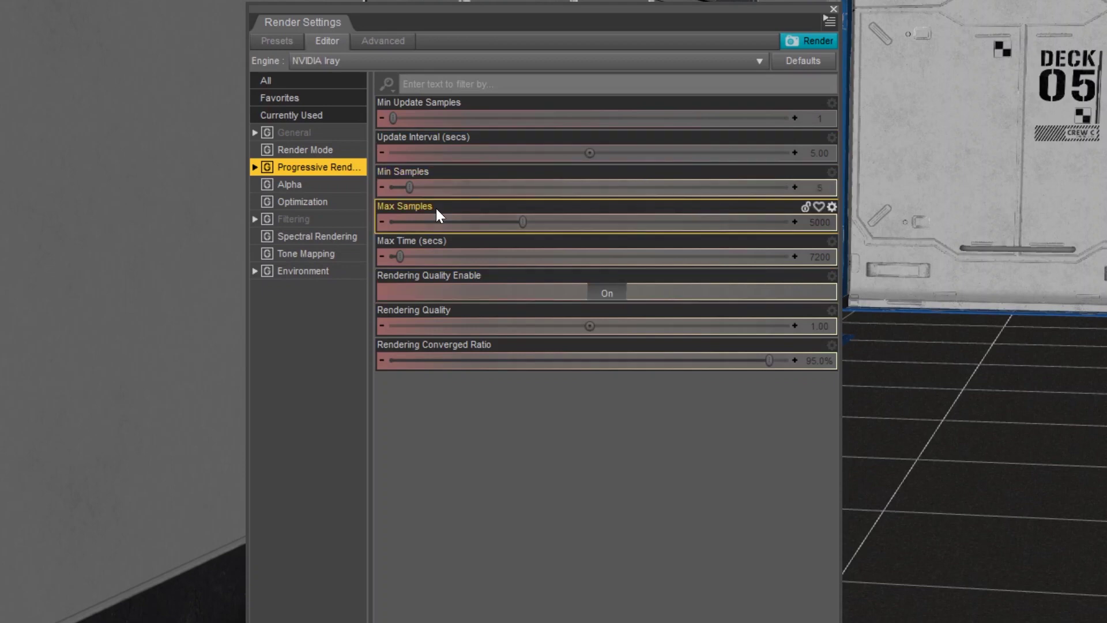
pyautogui.click(819, 222)
pyautogui.write('2500')
pyautogui.press('Return')
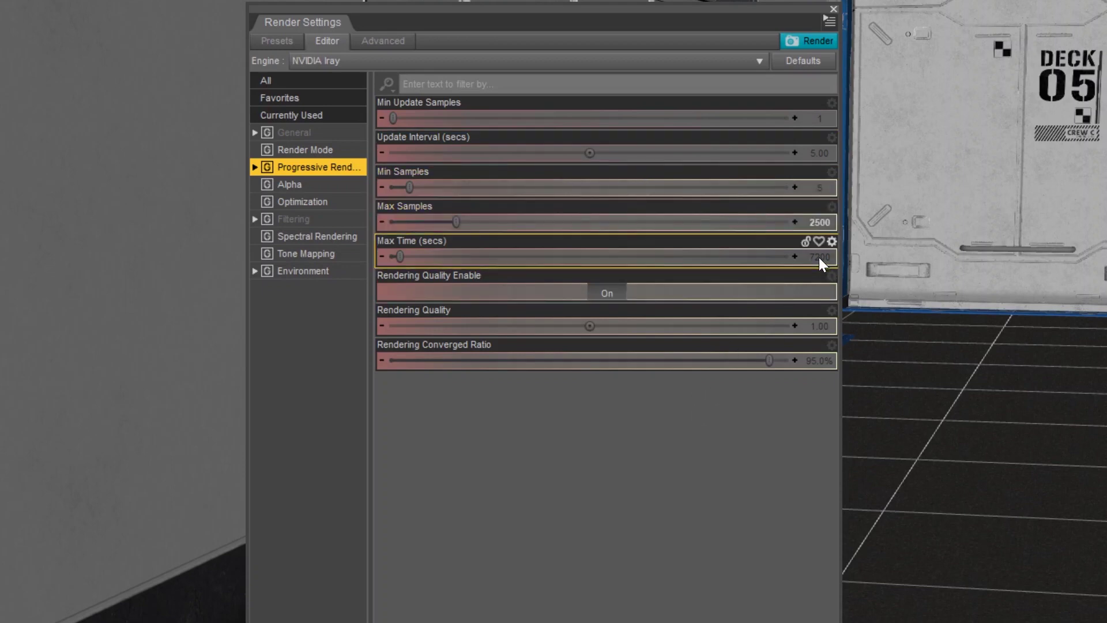
pyautogui.doubleClick(818, 257)
pyautogui.write('3600')
pyautogui.press('Return')
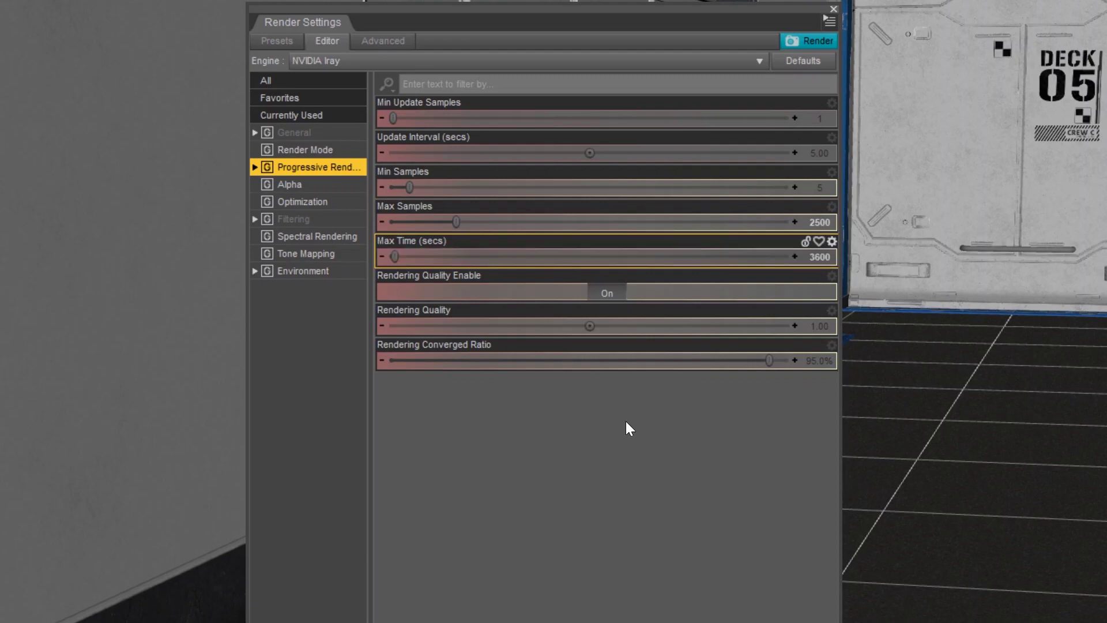
# Set the progressive Rendering Quality to 0 and render the corridor scene with Iray.
pyautogui.click(823, 329)
pyautogui.write('0')
pyautogui.press('Return')
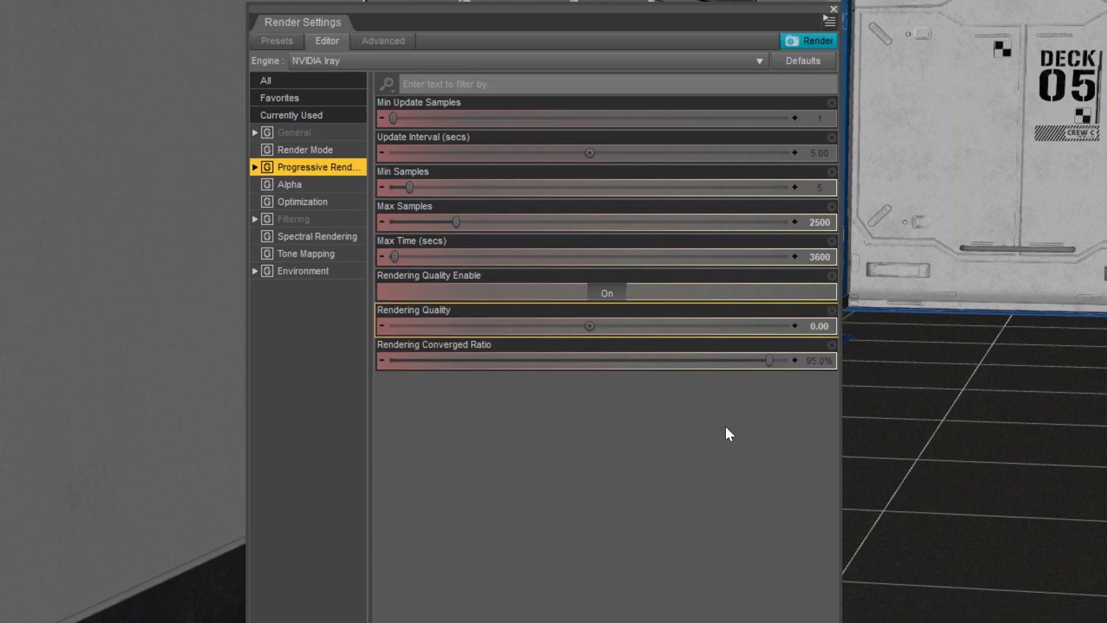
pyautogui.click(809, 44)
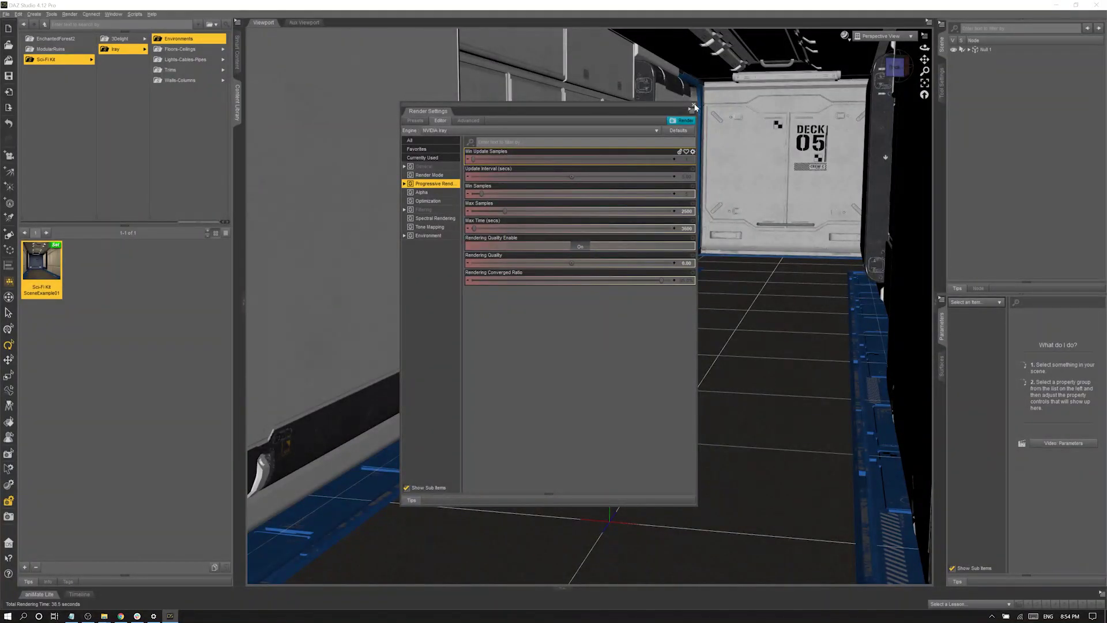
pyautogui.click(694, 106)
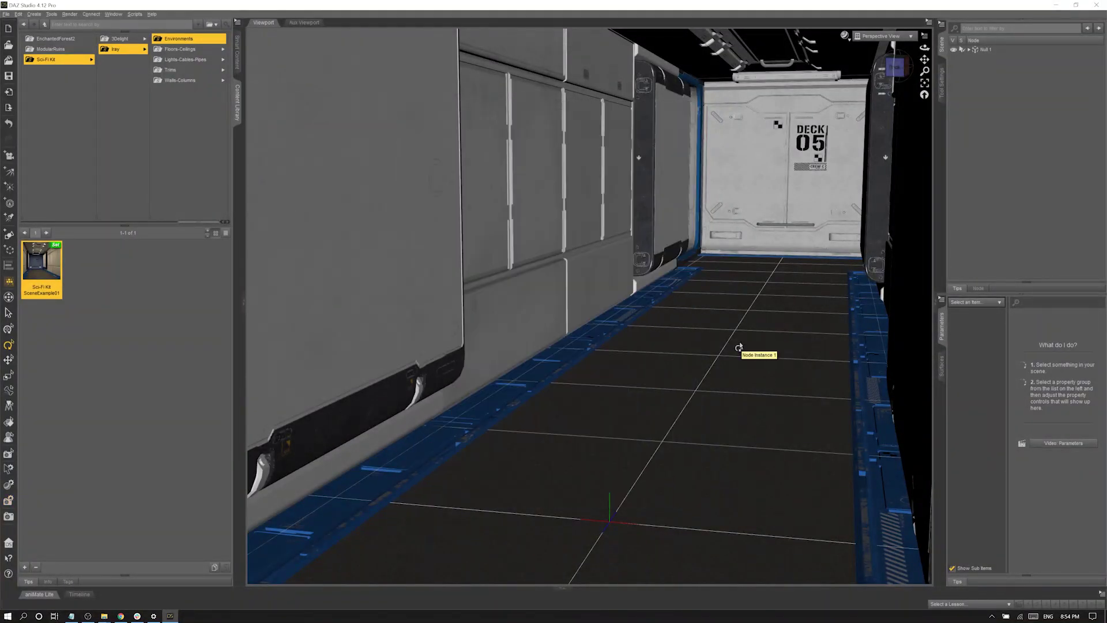
# Select the Null 1 group together with all its children and delete the whole corridor from the scene.
pyautogui.click(726, 256)
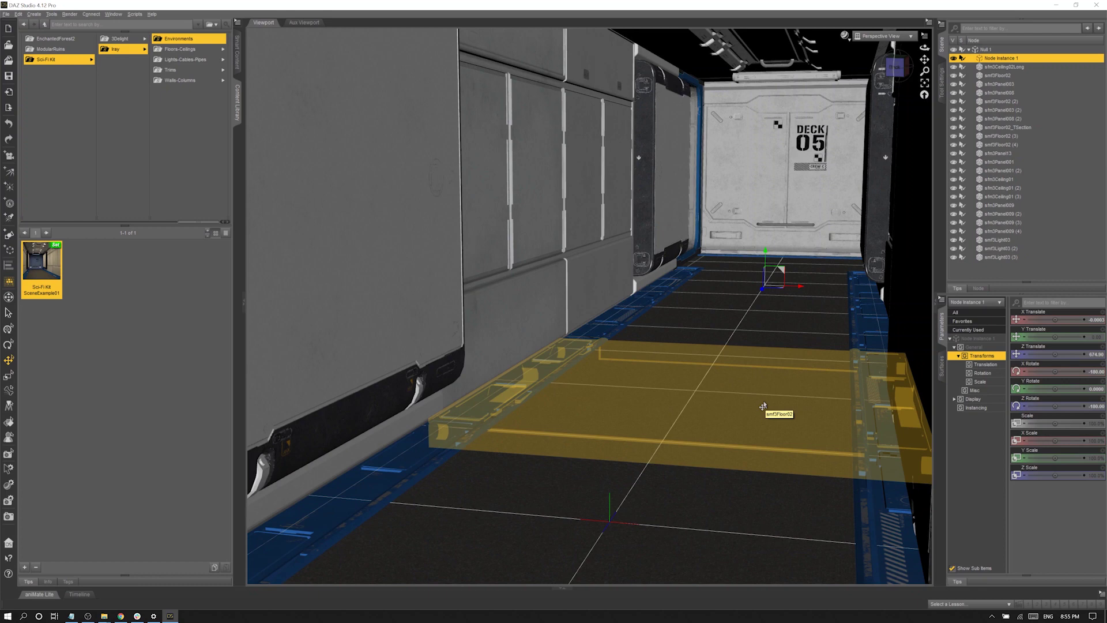
pyautogui.rightClick(985, 50)
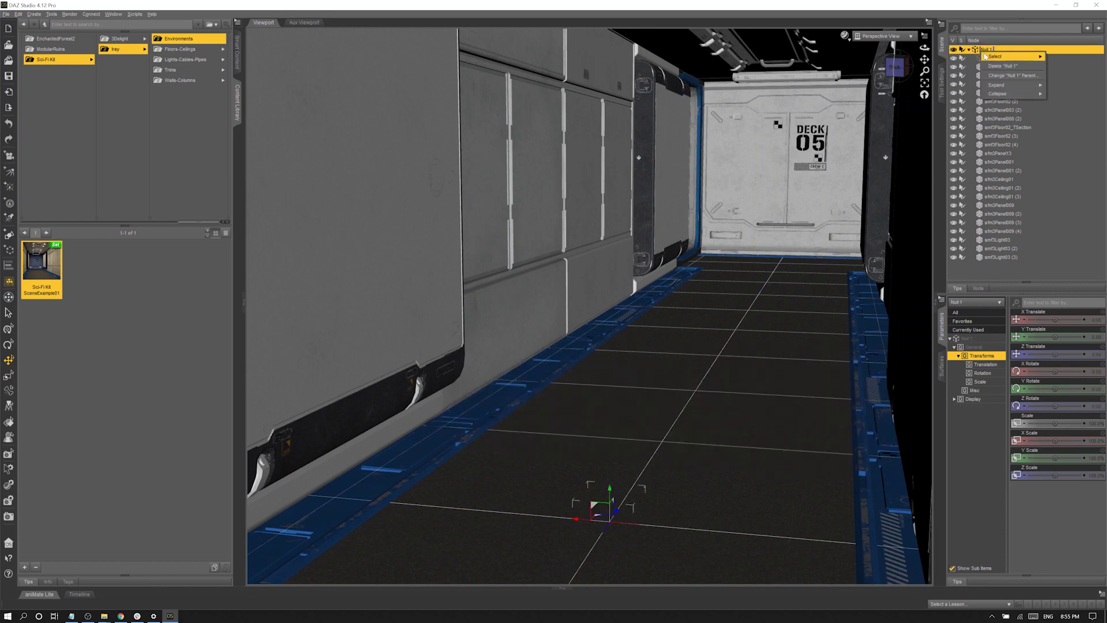
pyautogui.click(1066, 57)
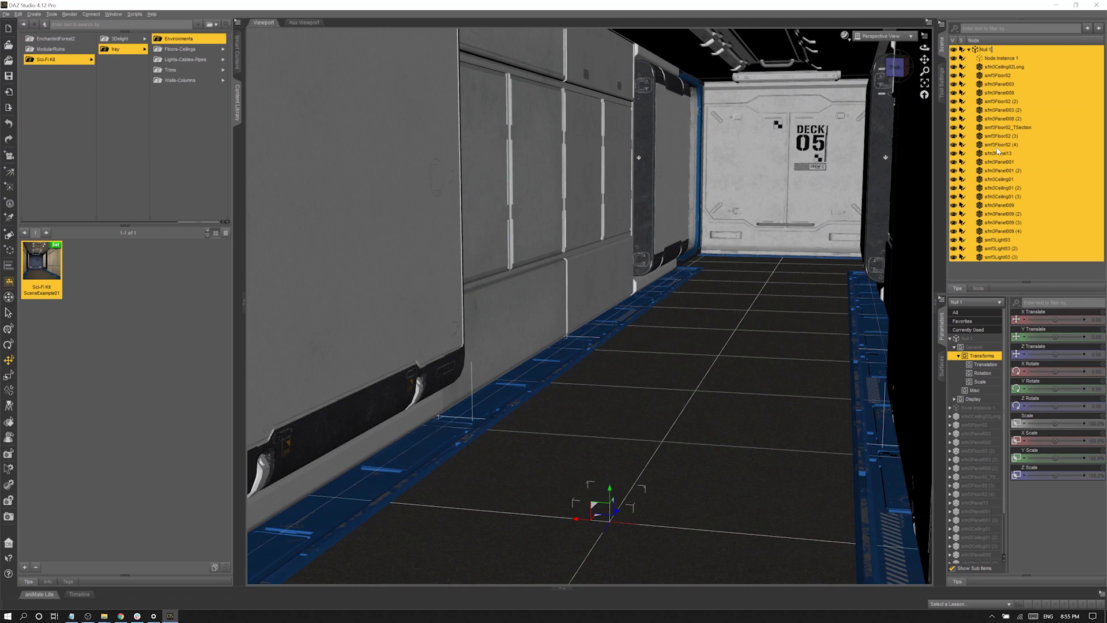
pyautogui.press('Delete')
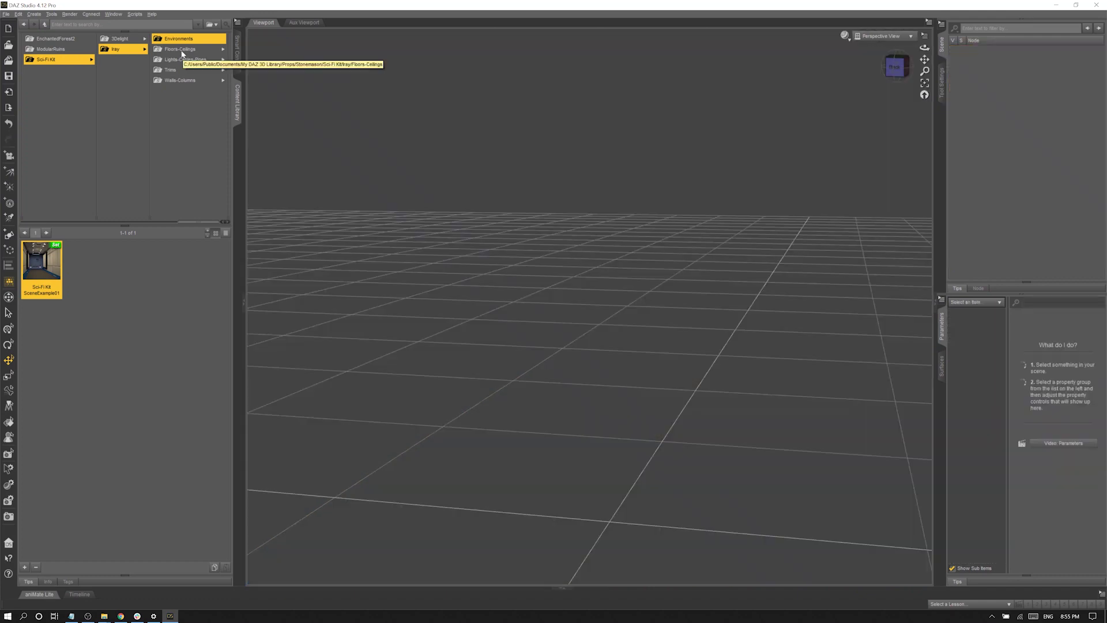
# Load the Panel012 wall prop and the Trim3 console prop from the Sci-Fi Kit into the empty scene.
pyautogui.click(180, 80)
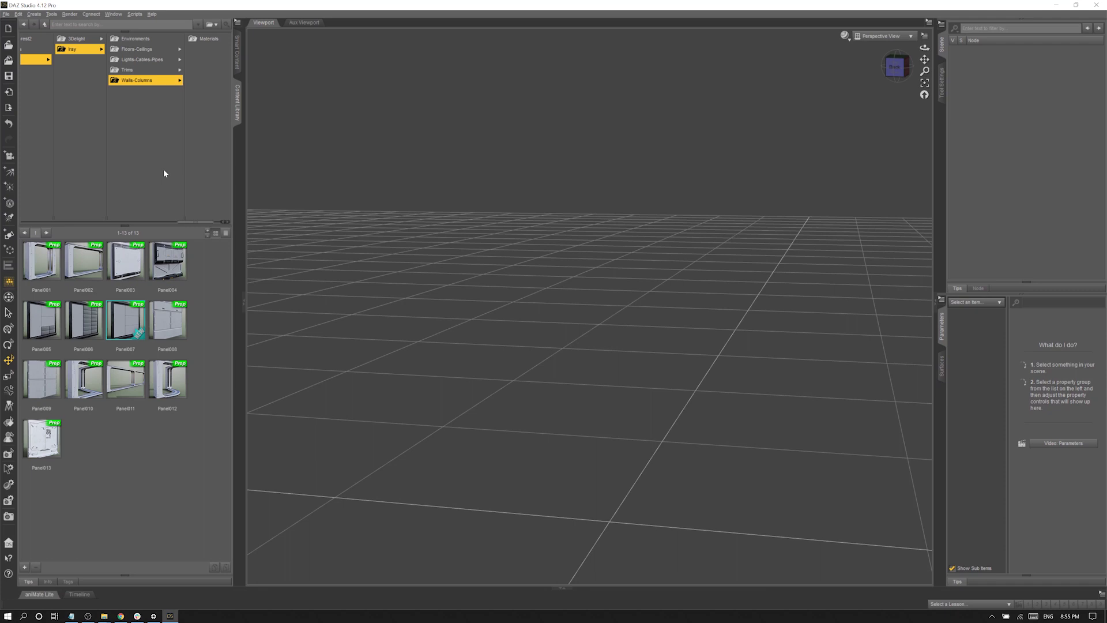
pyautogui.moveTo(84, 379); pyautogui.dragTo(609, 397)
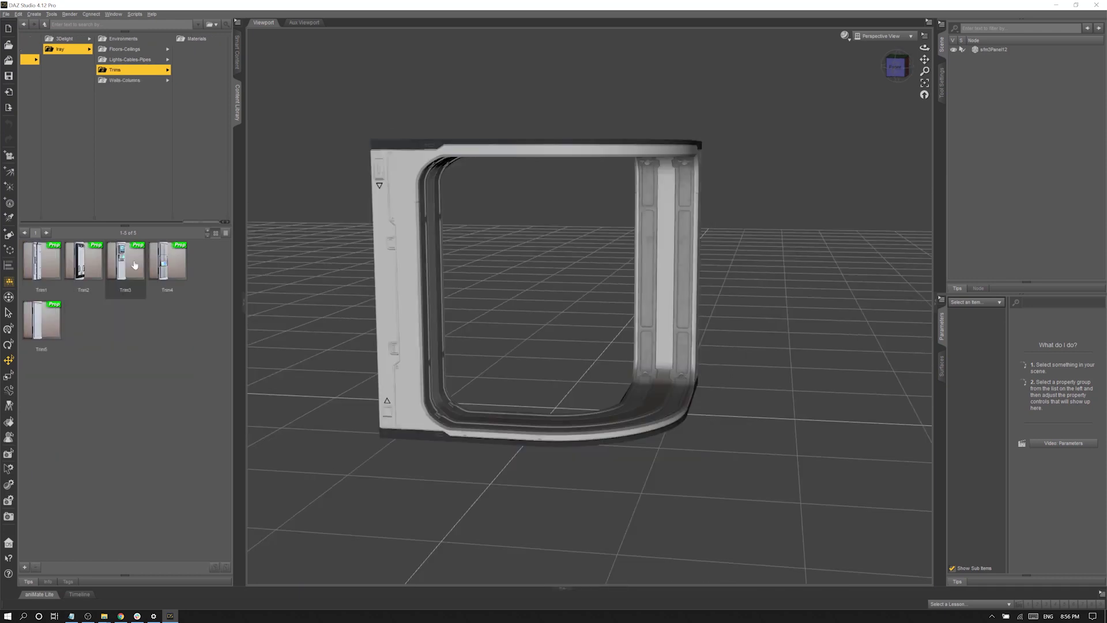
pyautogui.doubleClick(134, 264)
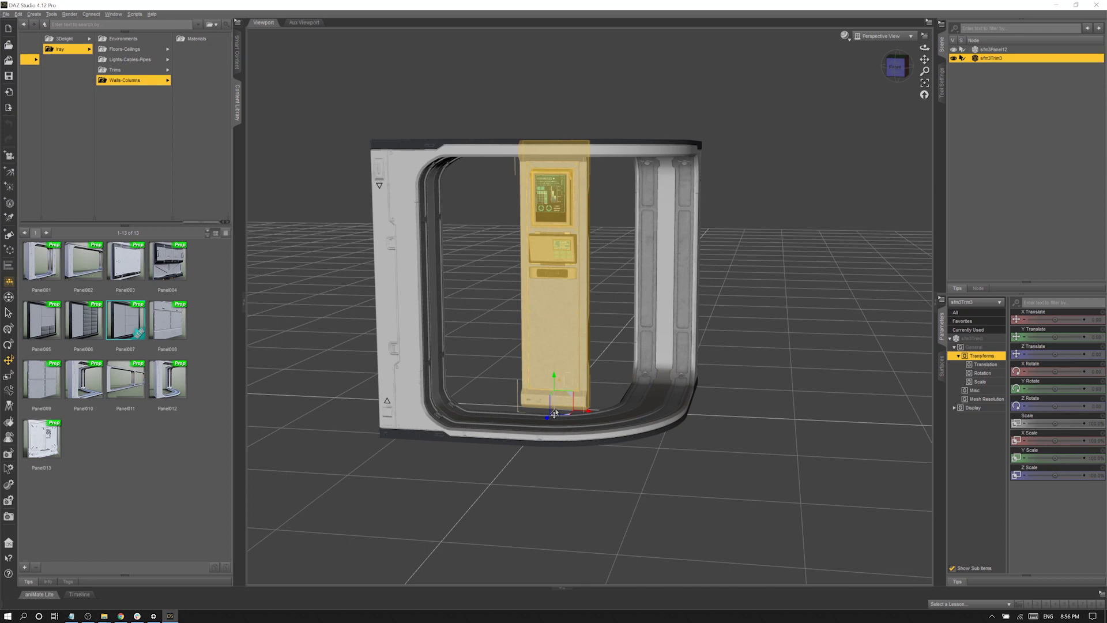
# Duplicate the Trim3 console and slide it along negative X until it sits flush beside its copy.
pyautogui.hotkey('ctrl', 'd')
pyautogui.moveTo(554, 414); pyautogui.dragTo(523, 411)
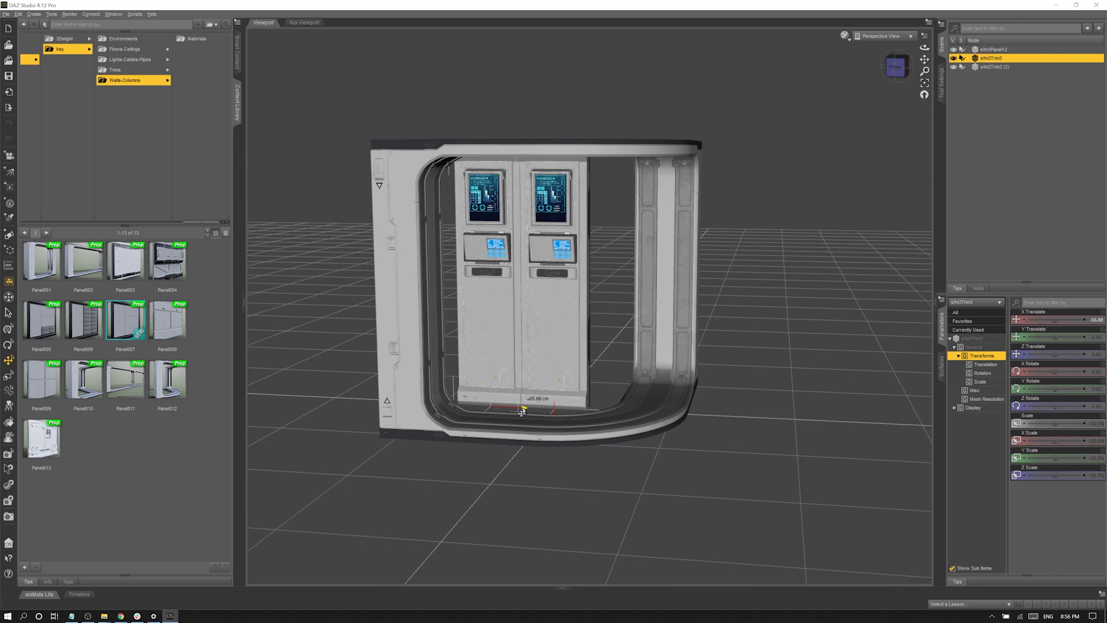
pyautogui.moveTo(522, 411); pyautogui.dragTo(523, 411)
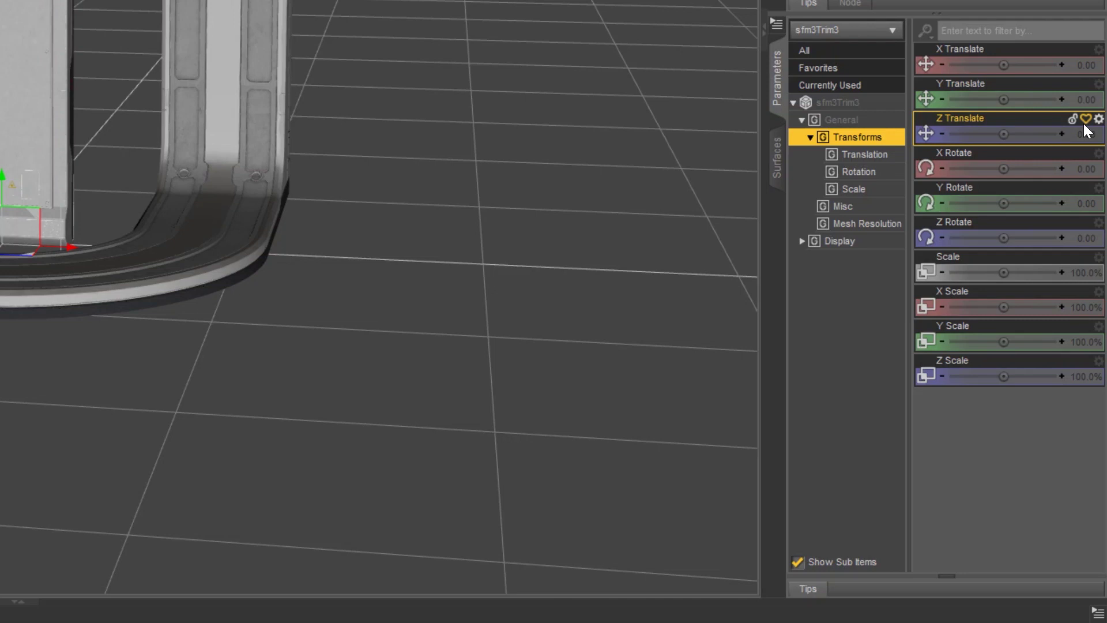
# Duplicate the Trim3 console into a row using equal X Translate increments, and delete the extra consoles.
pyautogui.click(1098, 50)
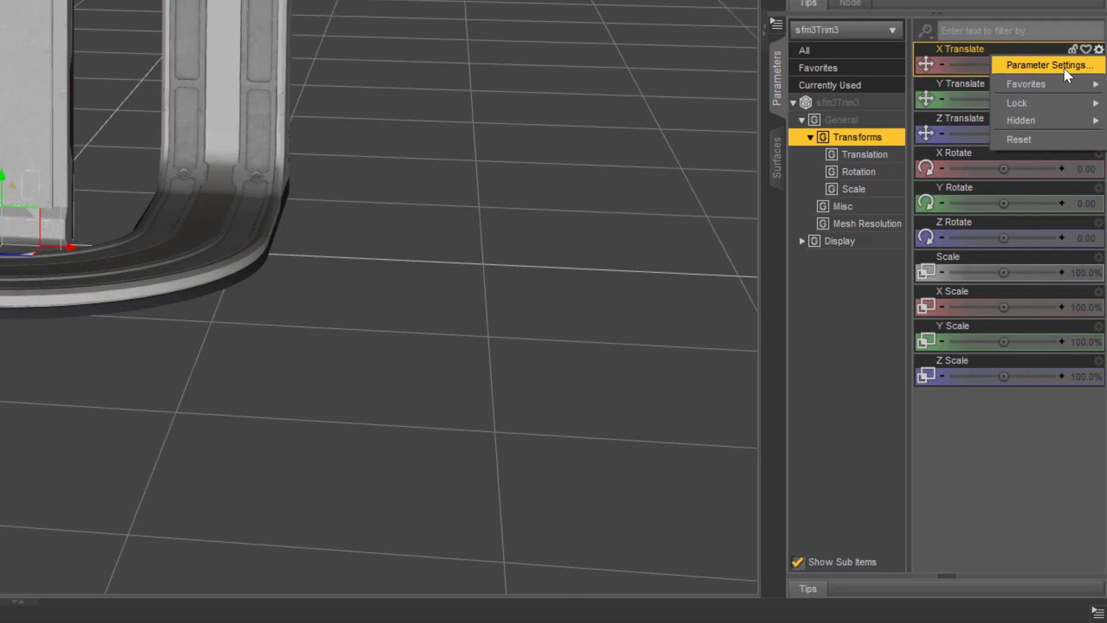
pyautogui.click(1064, 68)
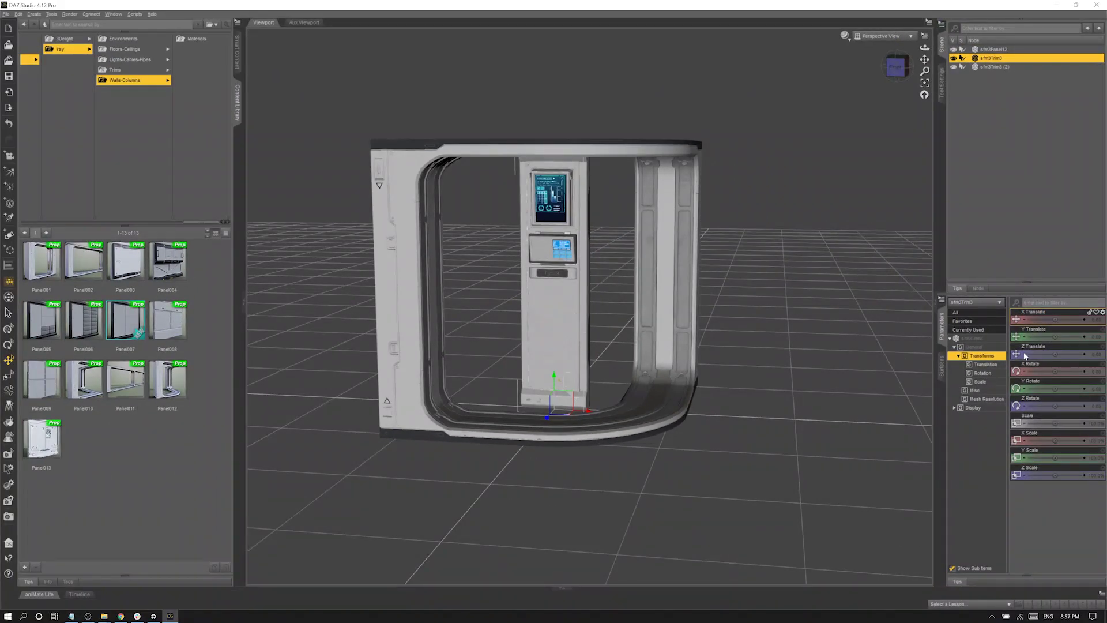
pyautogui.moveTo(1055, 320); pyautogui.dragTo(1085, 322)
pyautogui.hotkey('ctrl', 'd')
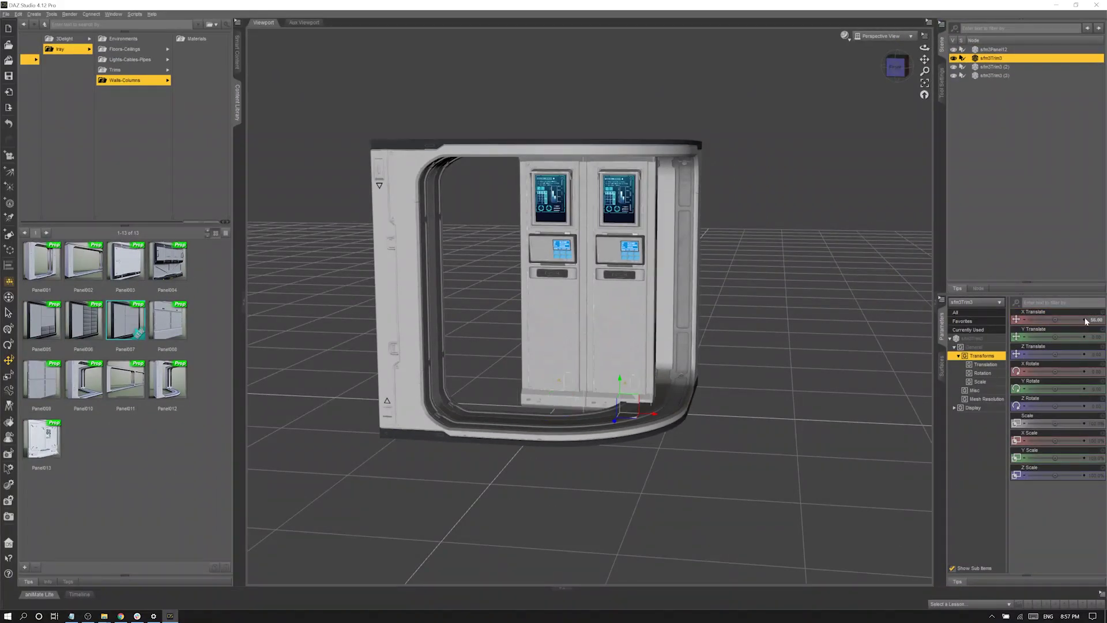
pyautogui.hotkey('ctrl', 'd')
pyautogui.moveTo(1085, 321); pyautogui.dragTo(1085, 323)
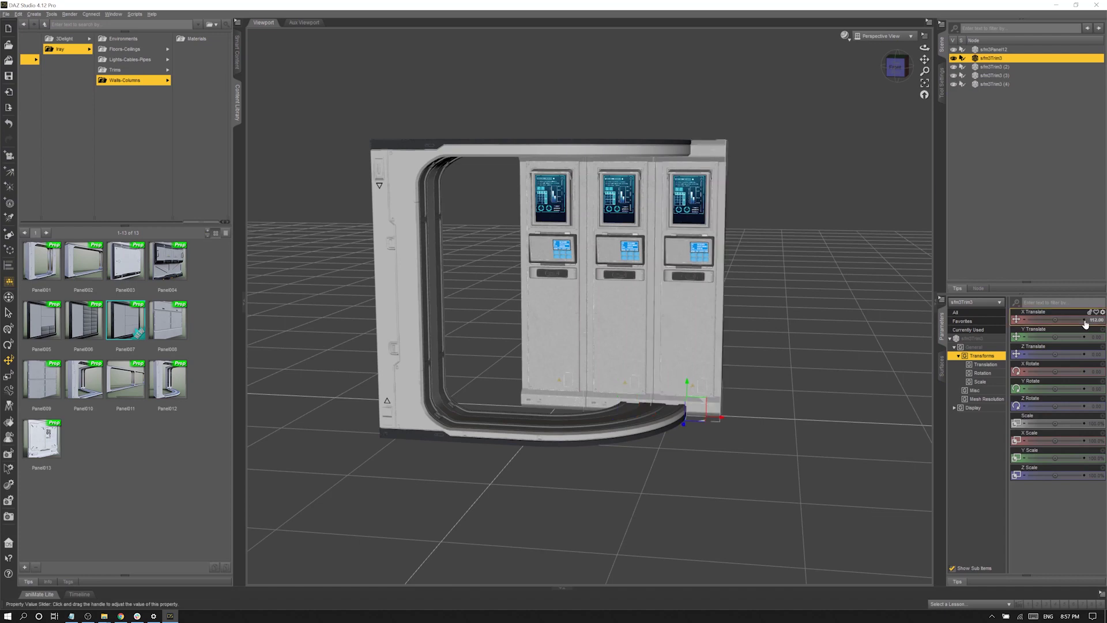
pyautogui.moveTo(1085, 324); pyautogui.dragTo(1086, 324)
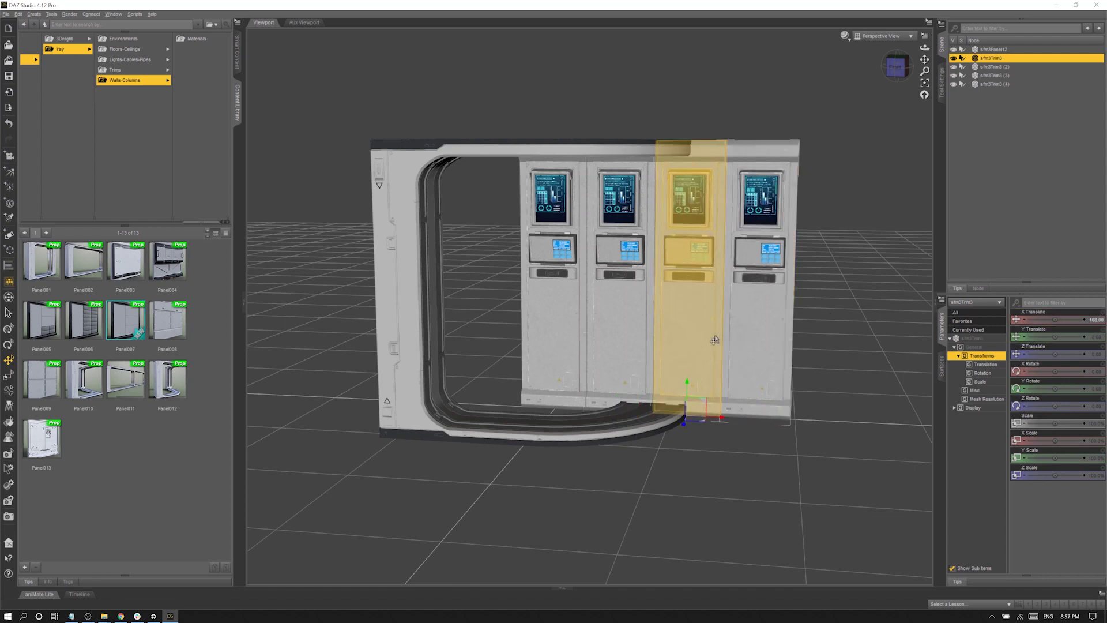
pyautogui.press('Delete')
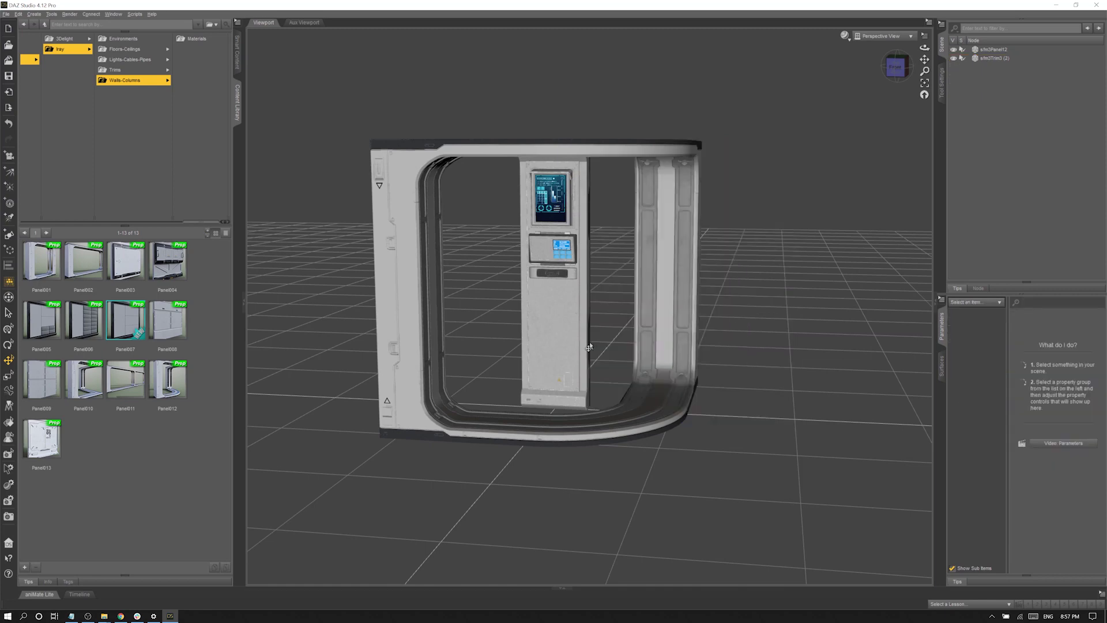
# Select the curved wall panel and browse the Walls-Columns material presets for its color variants.
pyautogui.click(557, 348)
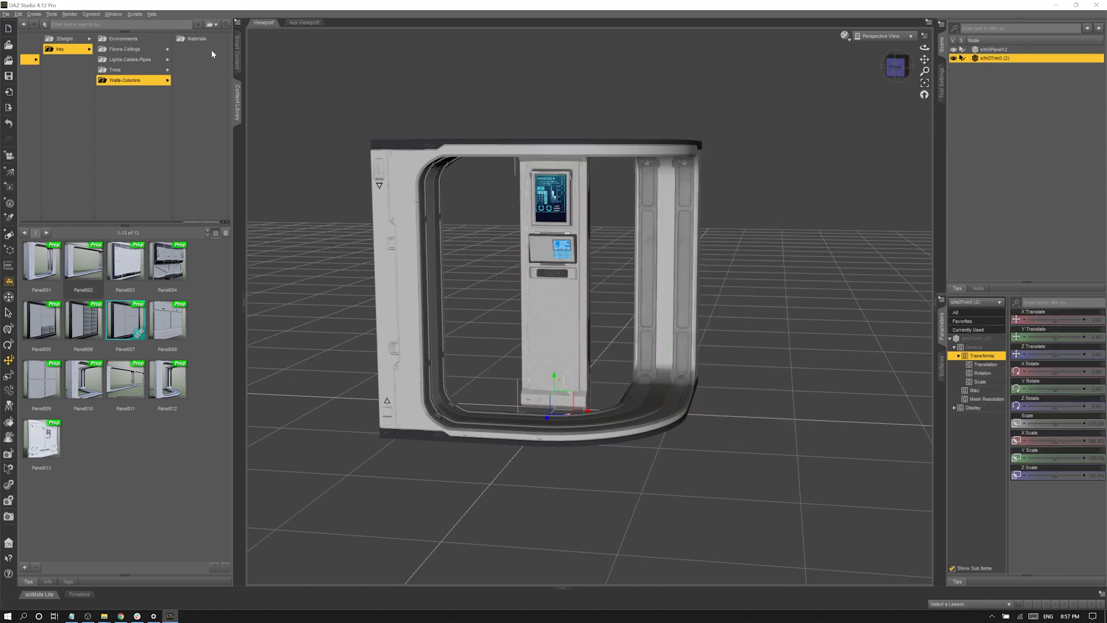
pyautogui.click(374, 268)
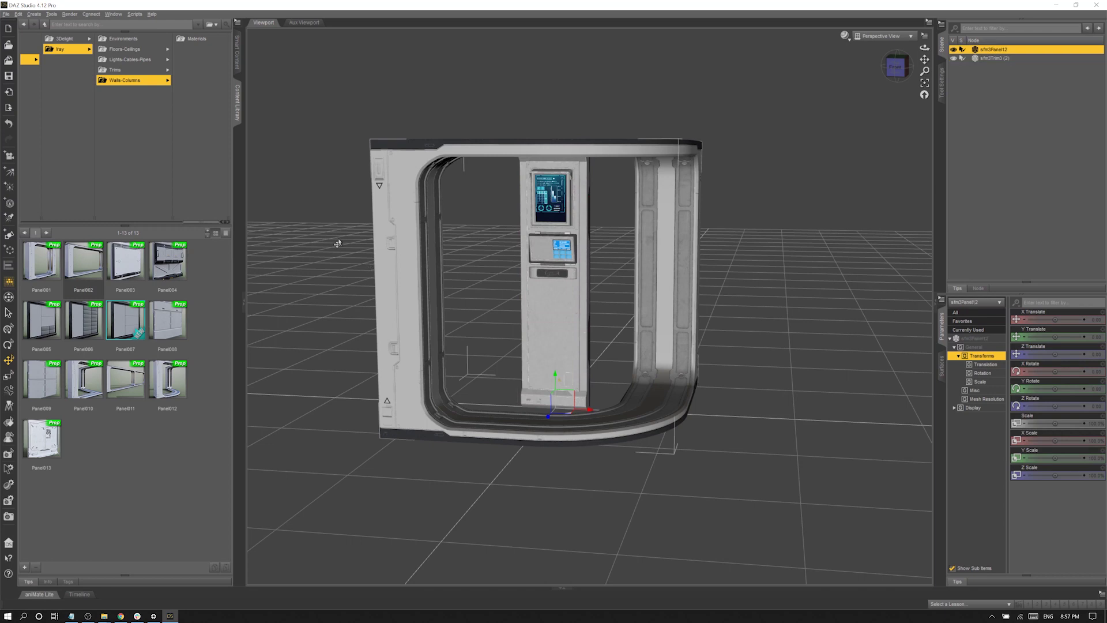
pyautogui.click(190, 40)
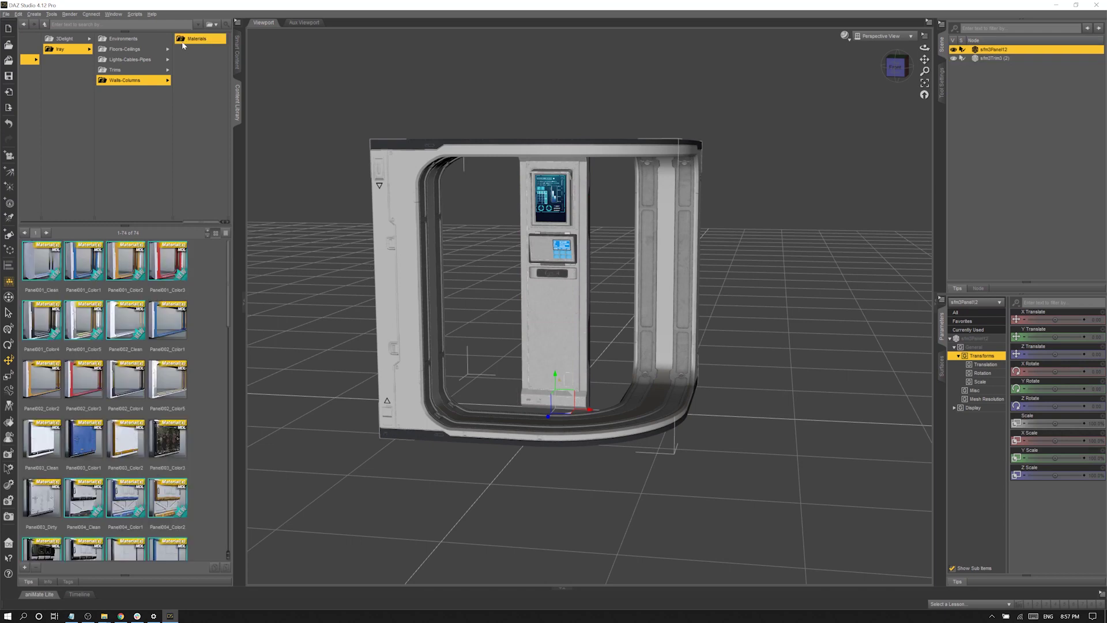
pyautogui.scroll(-5, 114, 374)
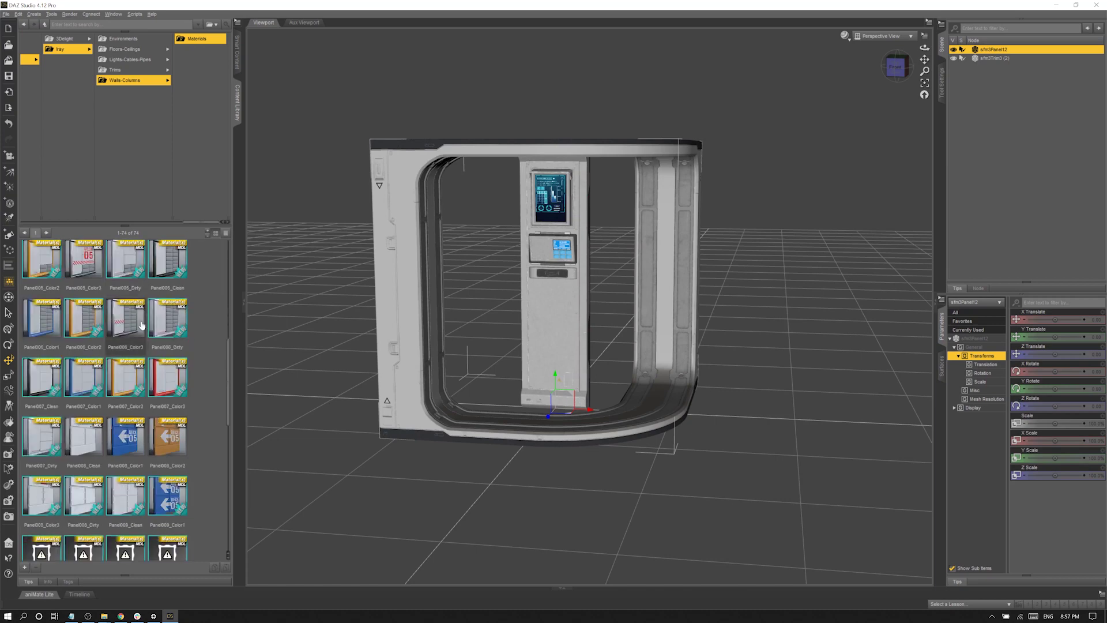
pyautogui.scroll(-5, 114, 374)
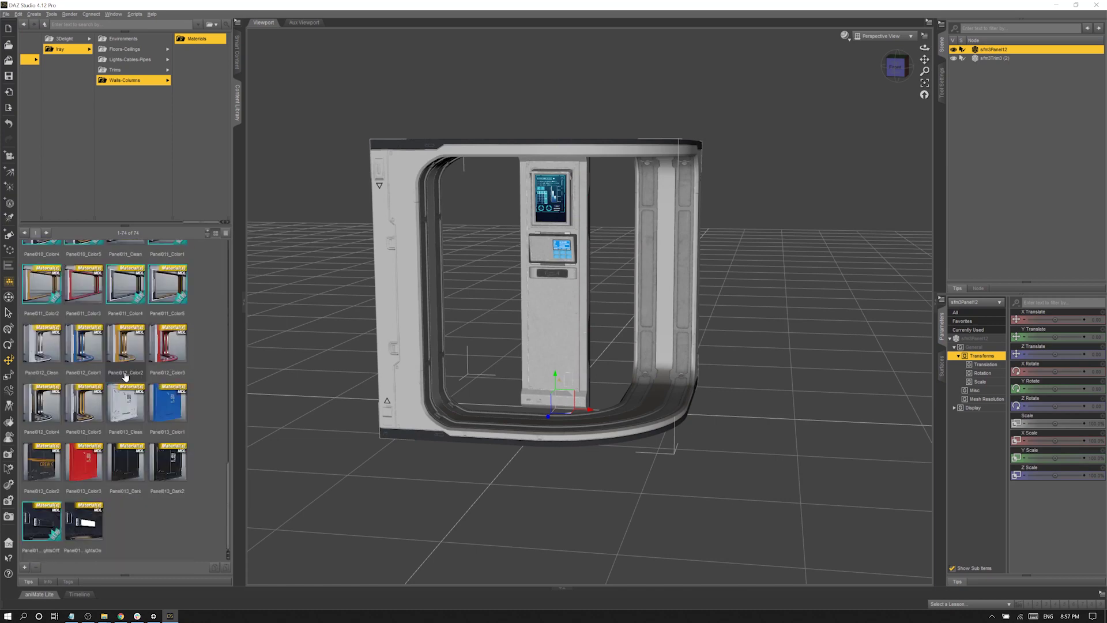
pyautogui.scroll(3, 125, 376)
pyautogui.scroll(-3, 122, 378)
pyautogui.moveTo(43, 470); pyautogui.dragTo(412, 348)
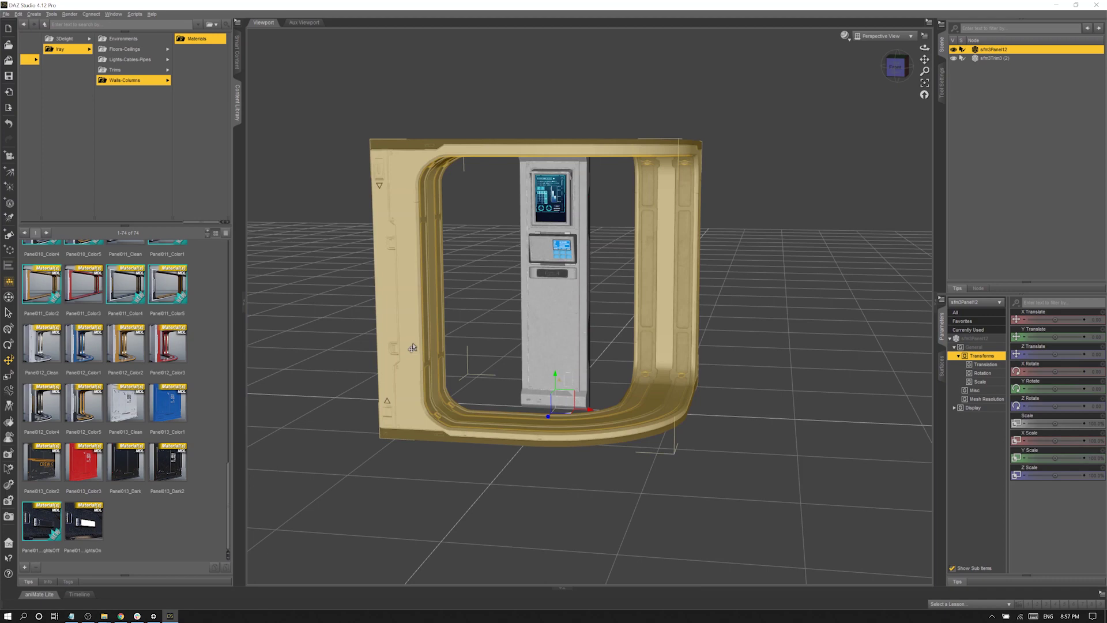
# Clear the remaining console and wall panel from the scene and load the Panel013 prop from Walls-Columns.
pyautogui.keyDown('ctrl'); pyautogui.click(534, 327); pyautogui.keyUp('ctrl')
pyautogui.press('Delete')
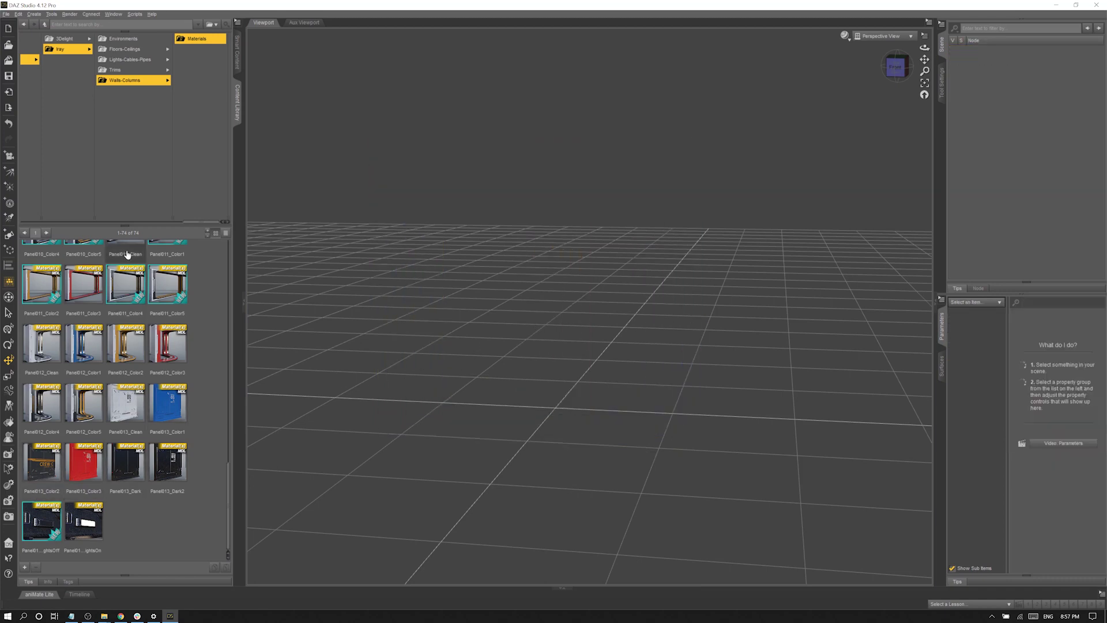
pyautogui.scroll(10, 167, 363)
pyautogui.click(134, 81)
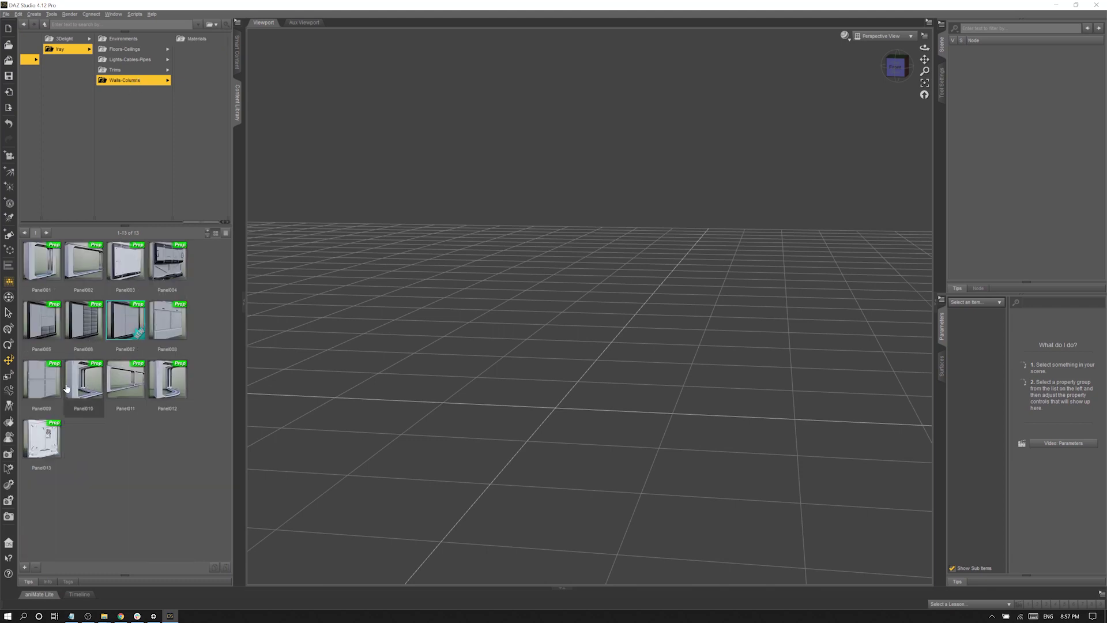
pyautogui.doubleClick(42, 439)
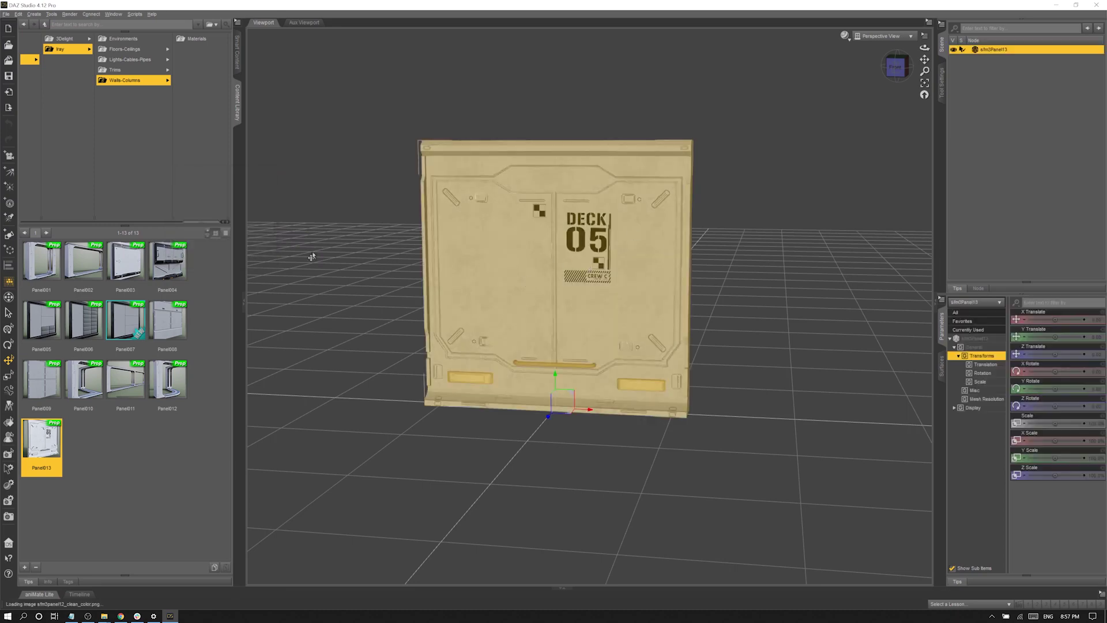
# Apply the Panel013_Color3 material preset to the selected Deck 05 wall panel.
pyautogui.click(195, 38)
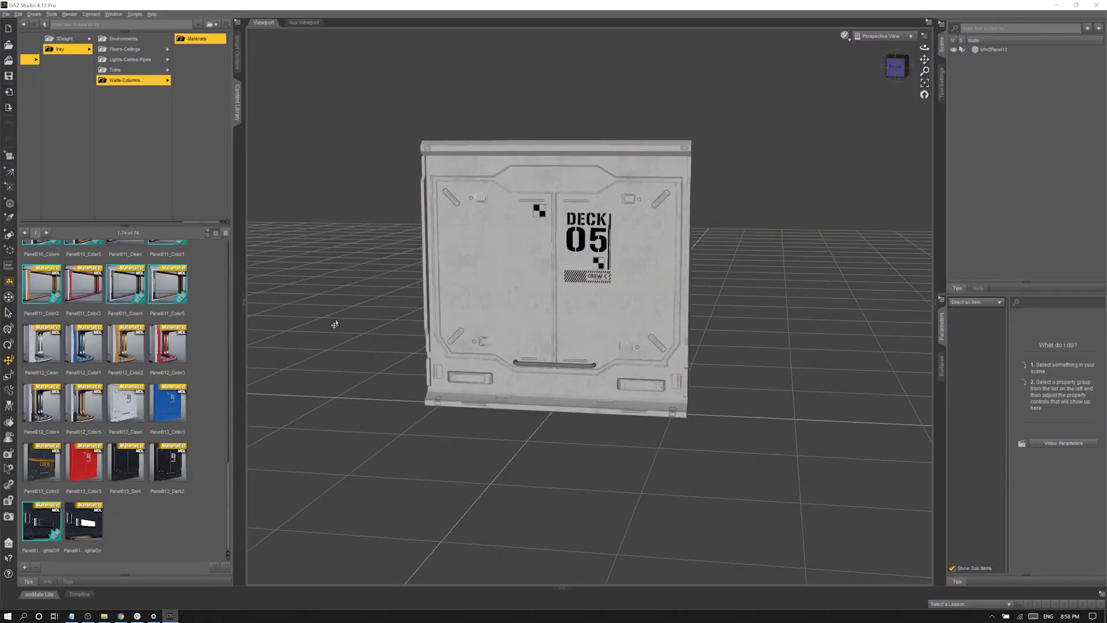
pyautogui.doubleClick(84, 469)
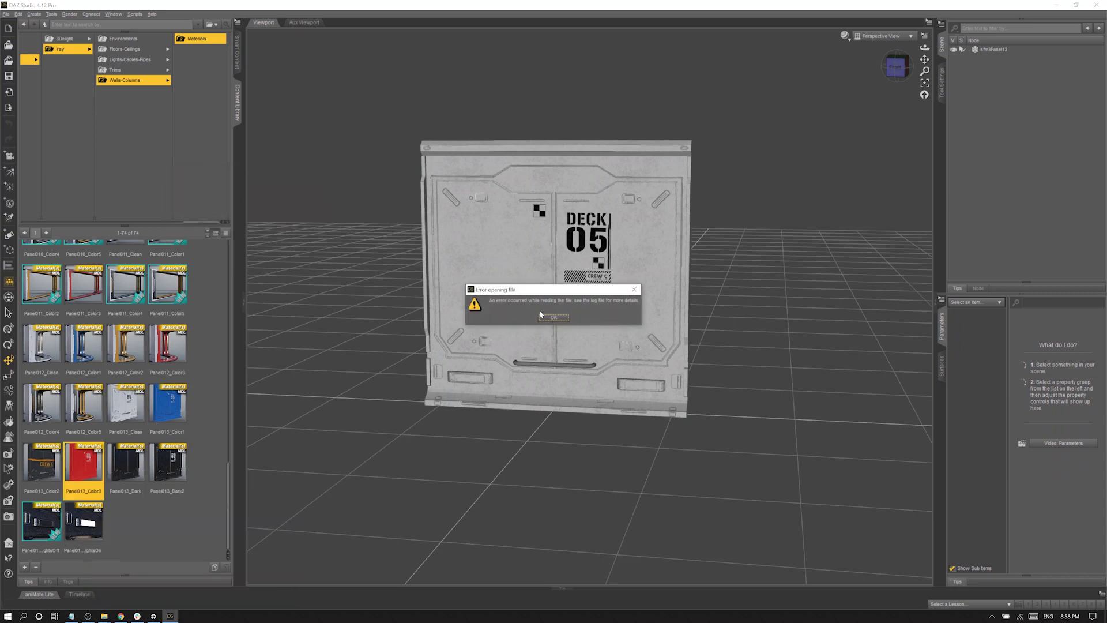
pyautogui.click(560, 324)
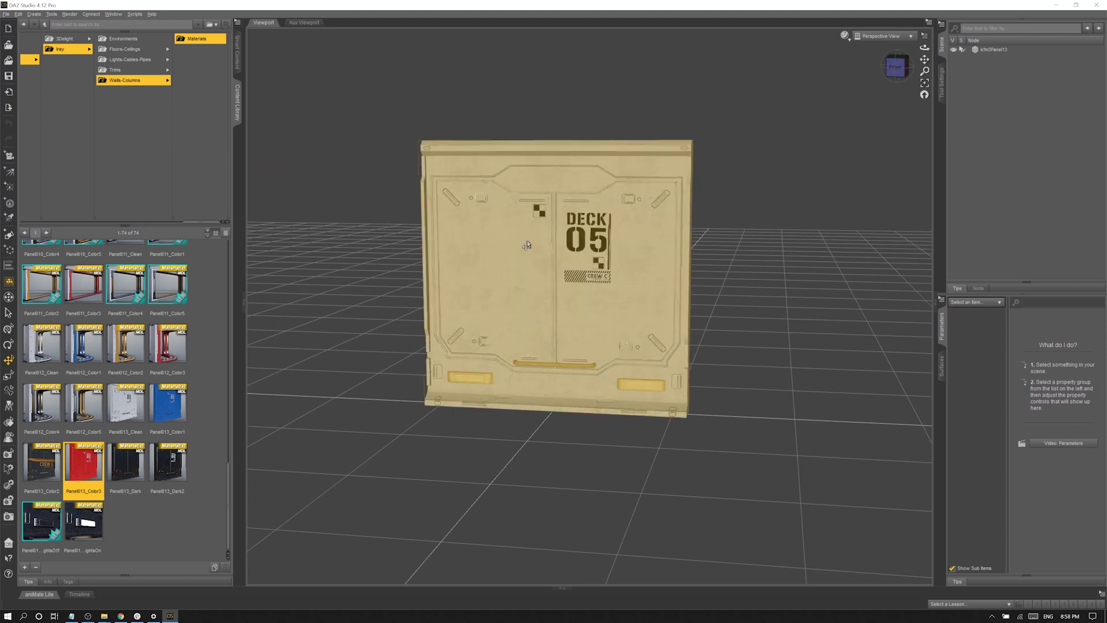
pyautogui.click(527, 245)
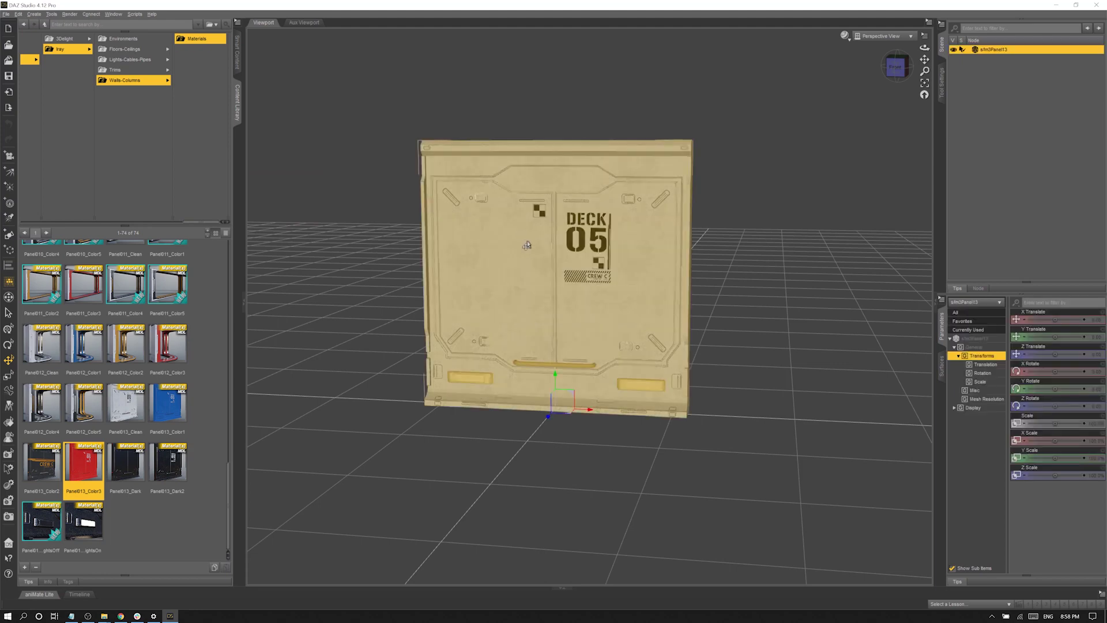
pyautogui.doubleClick(90, 475)
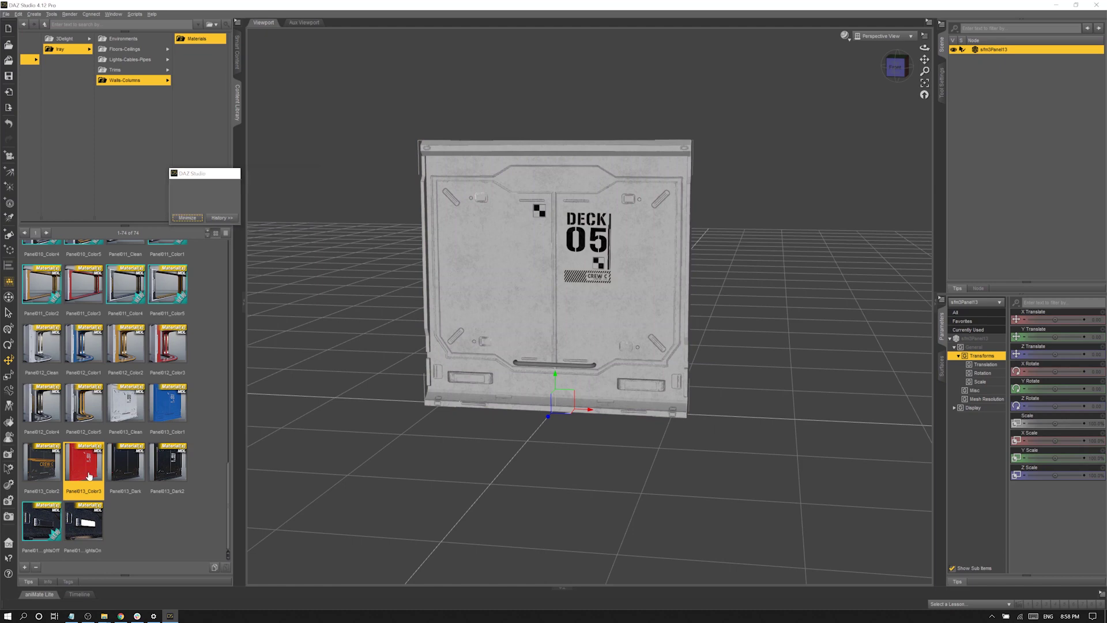
# Try the Panel013_Dark2, Panel013_Color2 and Panel013_Clean material presets on the Deck 05 wall panel.
pyautogui.click(810, 190)
pyautogui.click(1000, 51)
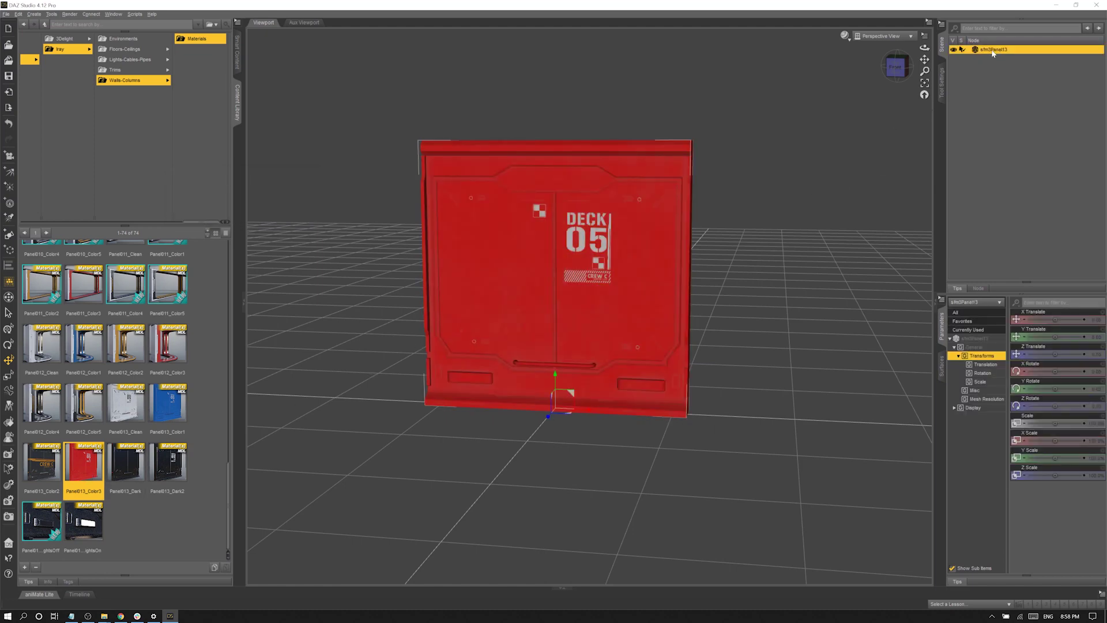
pyautogui.doubleClick(162, 470)
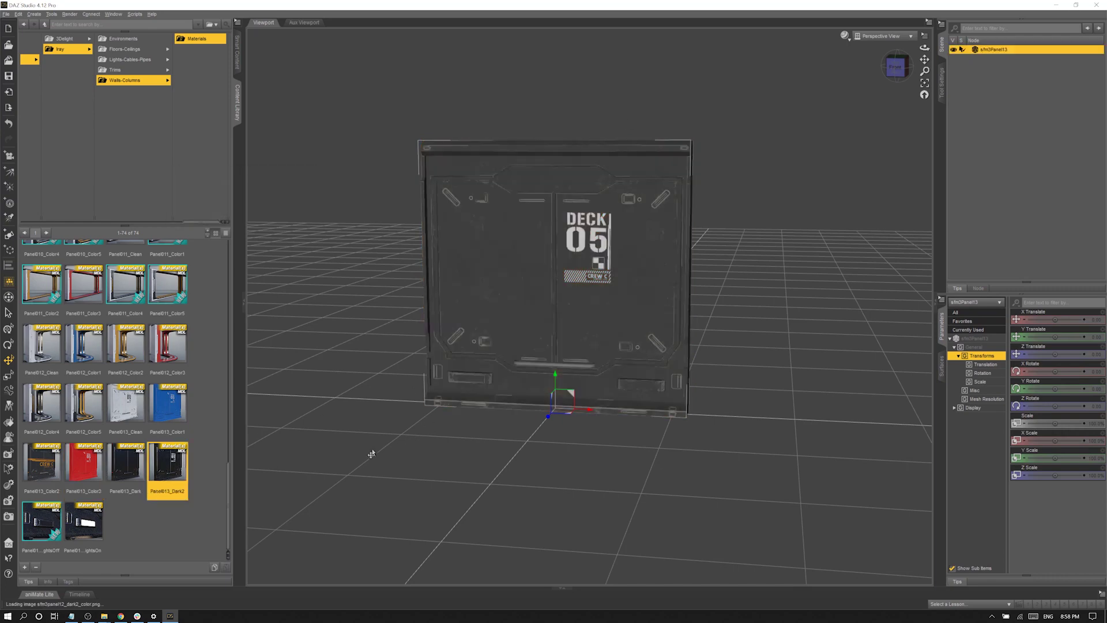
pyautogui.doubleClick(48, 465)
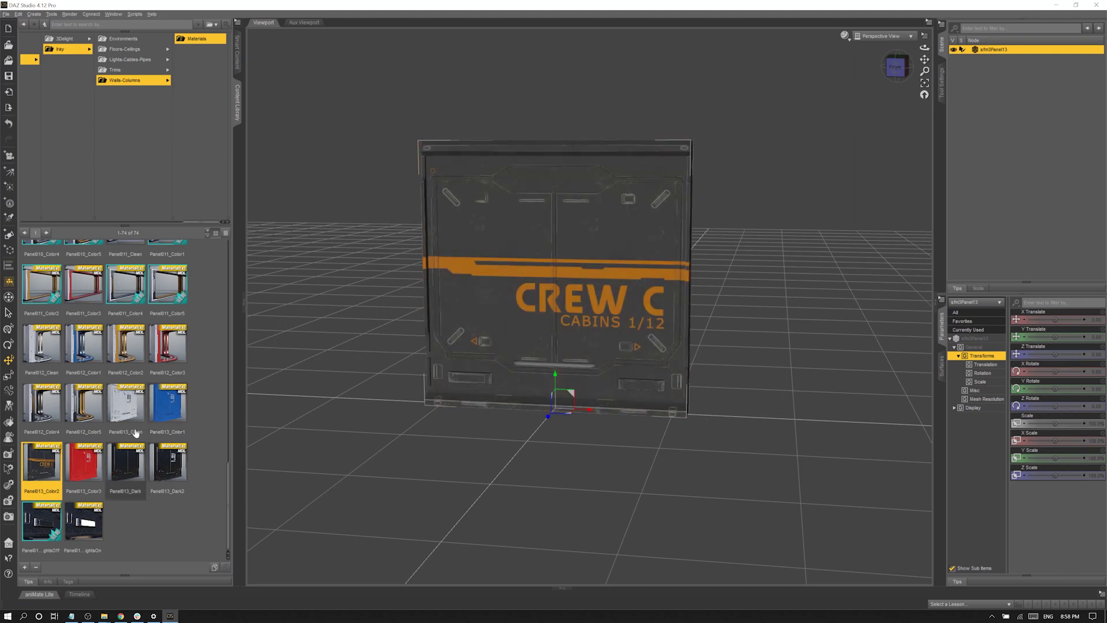
pyautogui.doubleClick(125, 409)
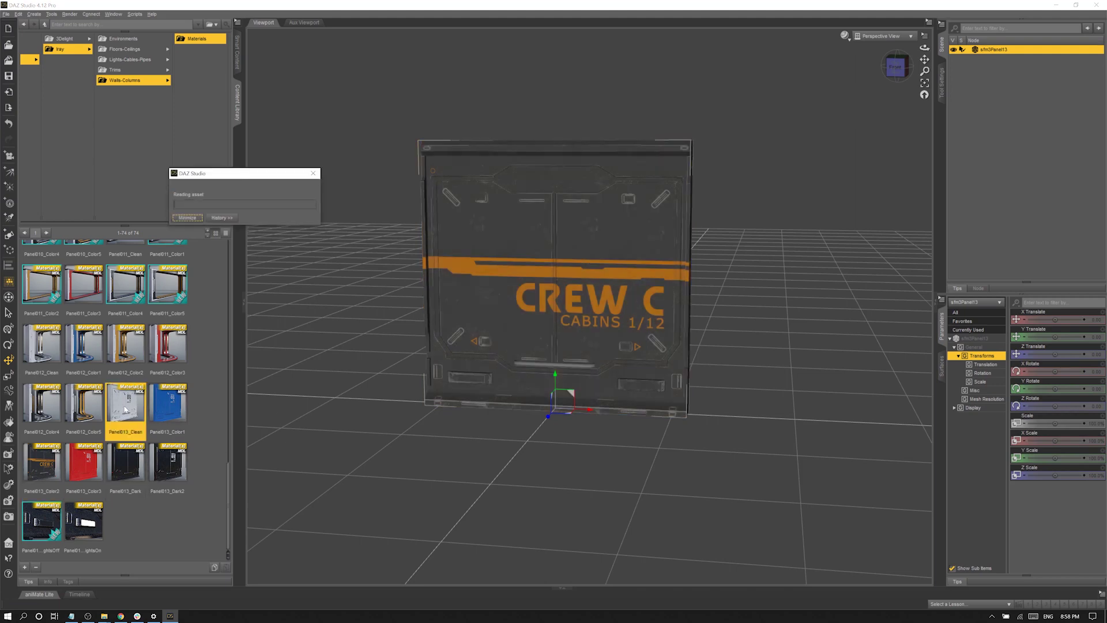
pyautogui.scroll(8, 125, 408)
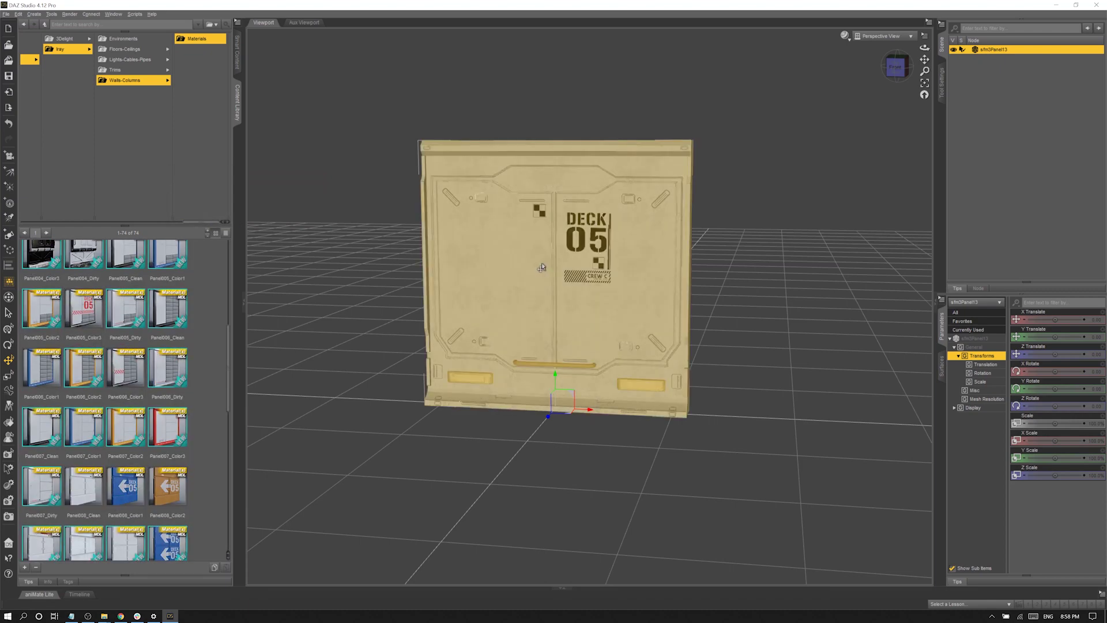
# Delete the Panel013 wall panel, load the Panel005 prop from Walls-Columns and select it with the materials folder open.
pyautogui.press('Delete')
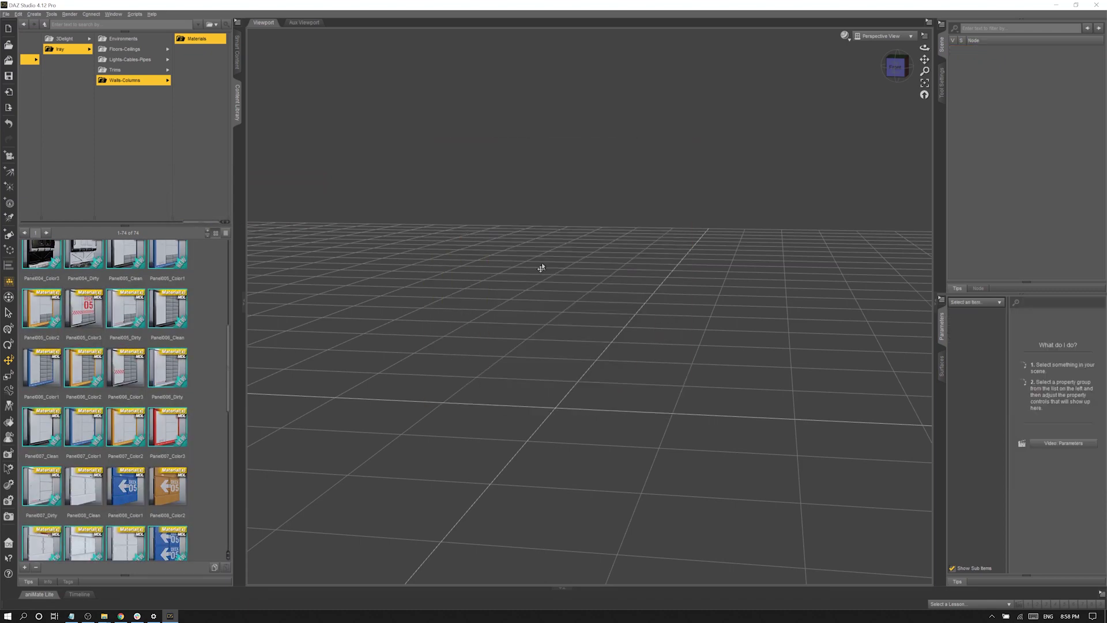
pyautogui.click(145, 79)
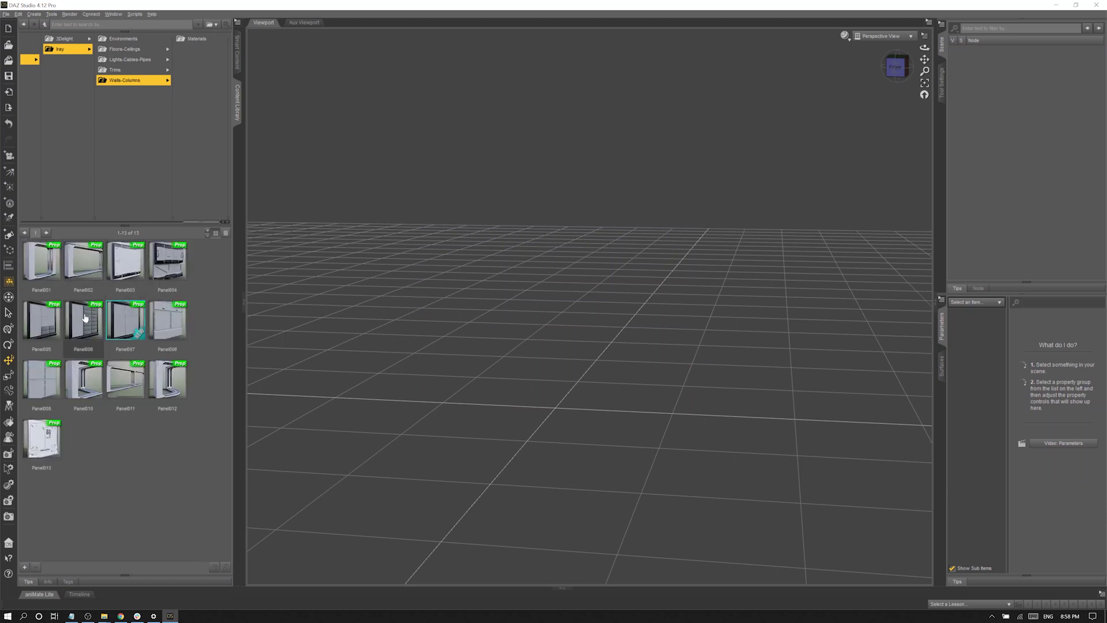
pyautogui.doubleClick(42, 320)
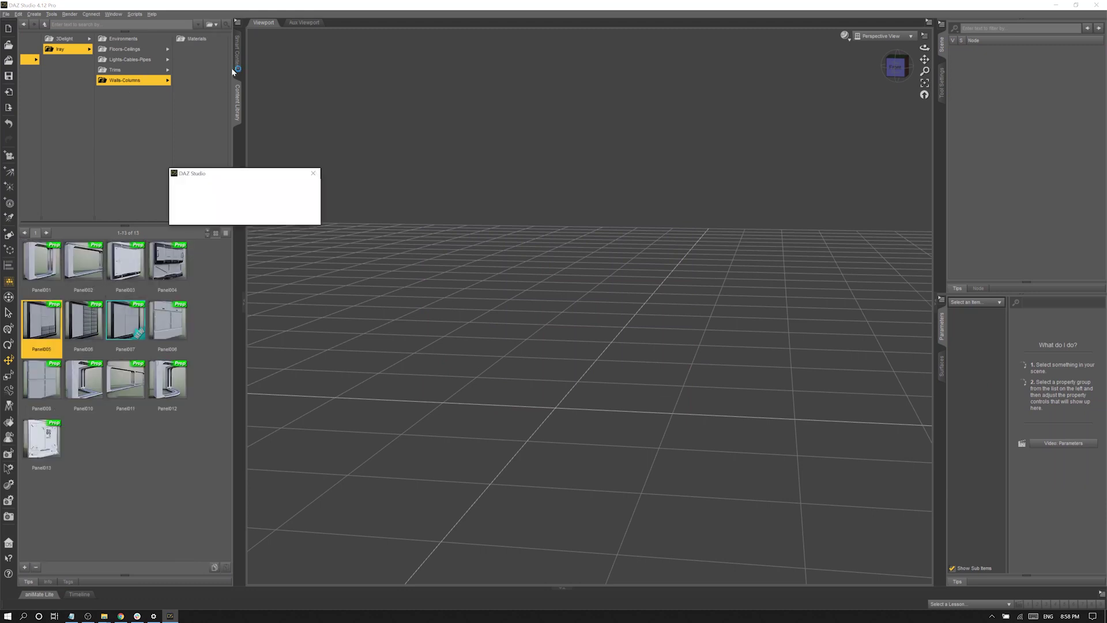
pyautogui.click(196, 39)
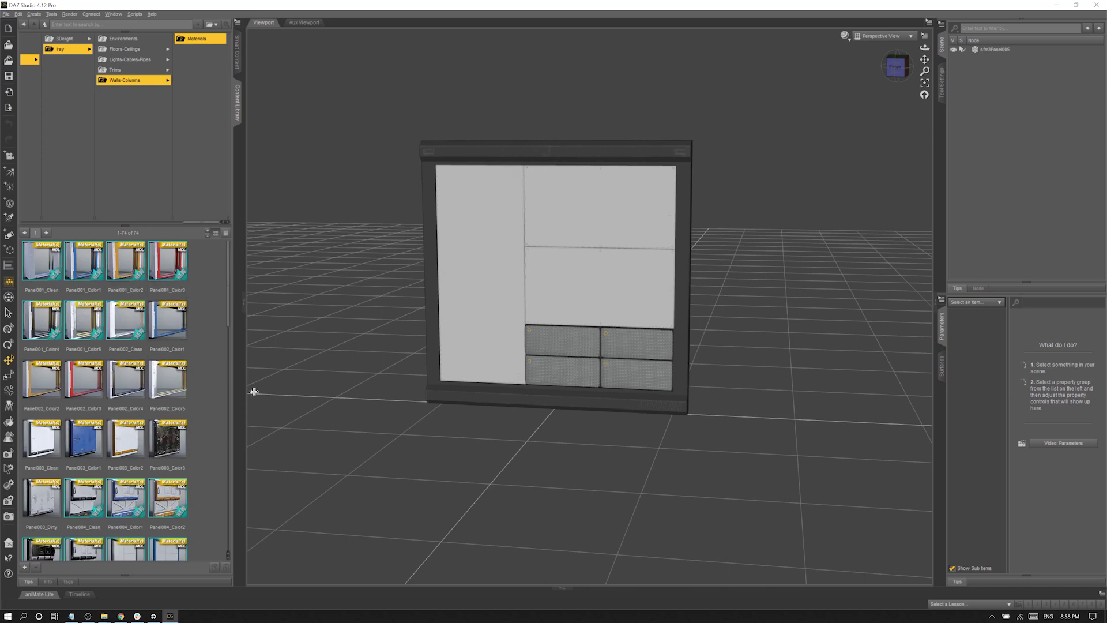
pyautogui.click(484, 311)
# Try the Panel005_Color3, Panel005_Color2 and Panel005_Dirty material presets on the selected wall panel.
pyautogui.scroll(-3, 89, 436)
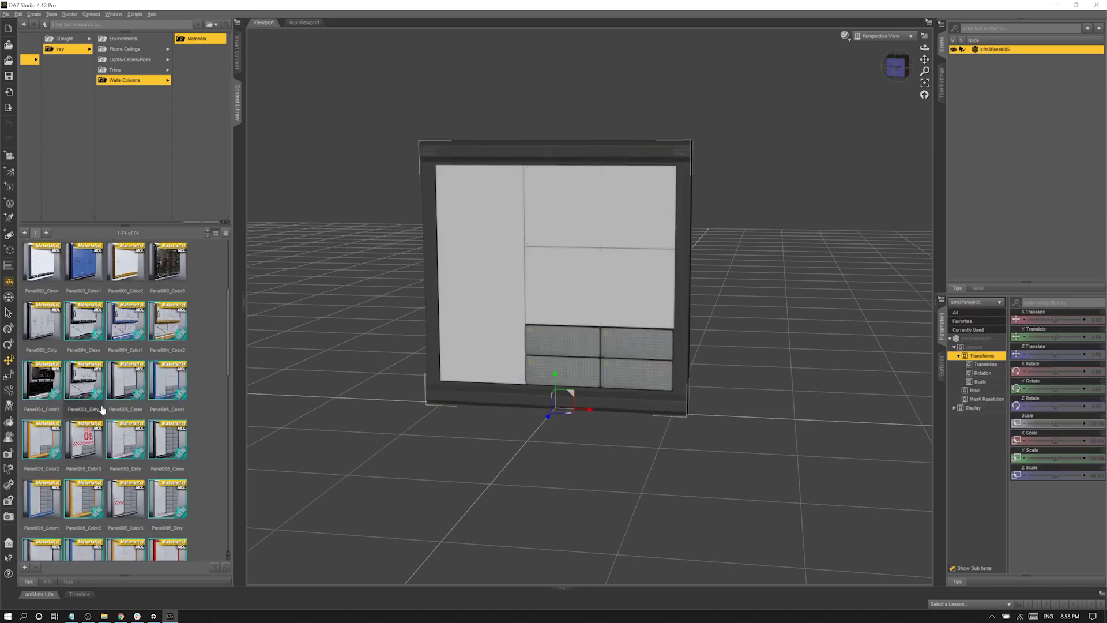
pyautogui.doubleClick(89, 435)
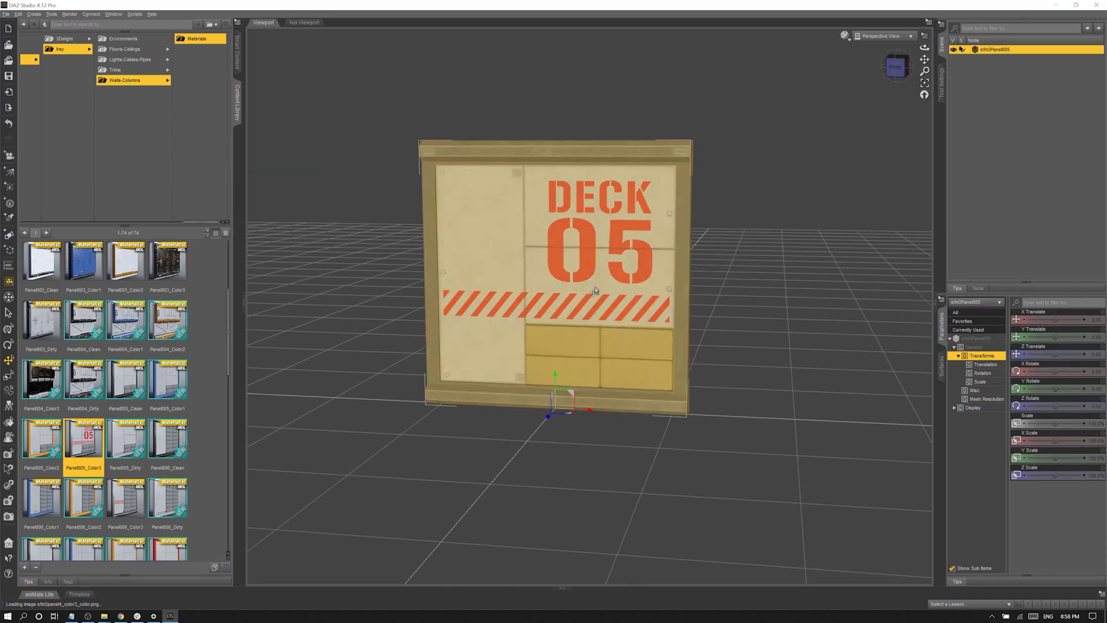
pyautogui.click(37, 441)
pyautogui.doubleClick(37, 442)
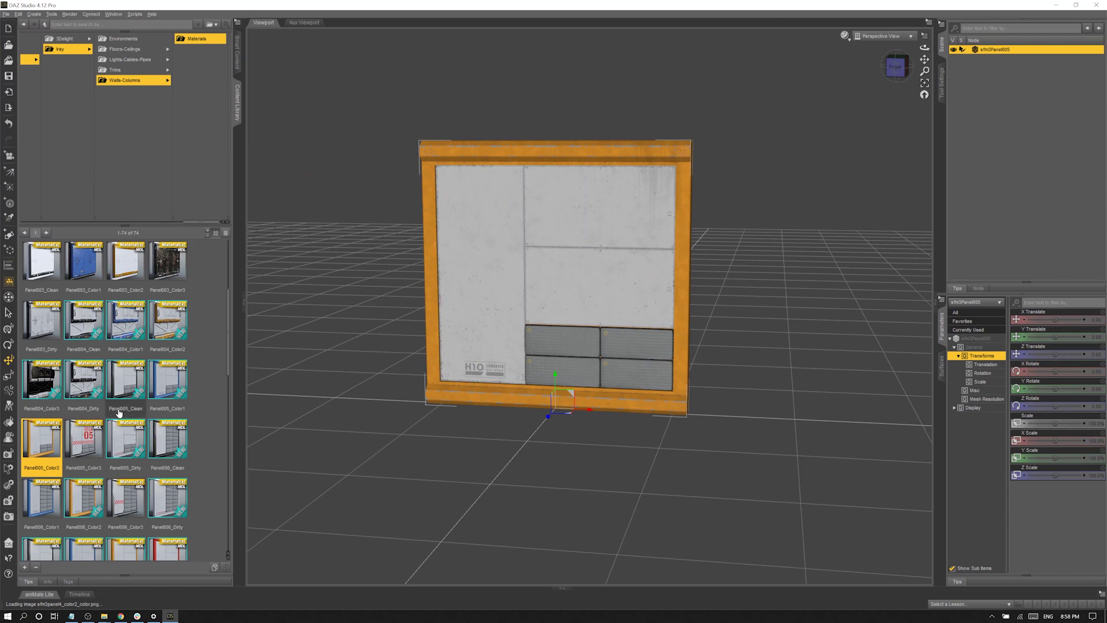
pyautogui.doubleClick(128, 447)
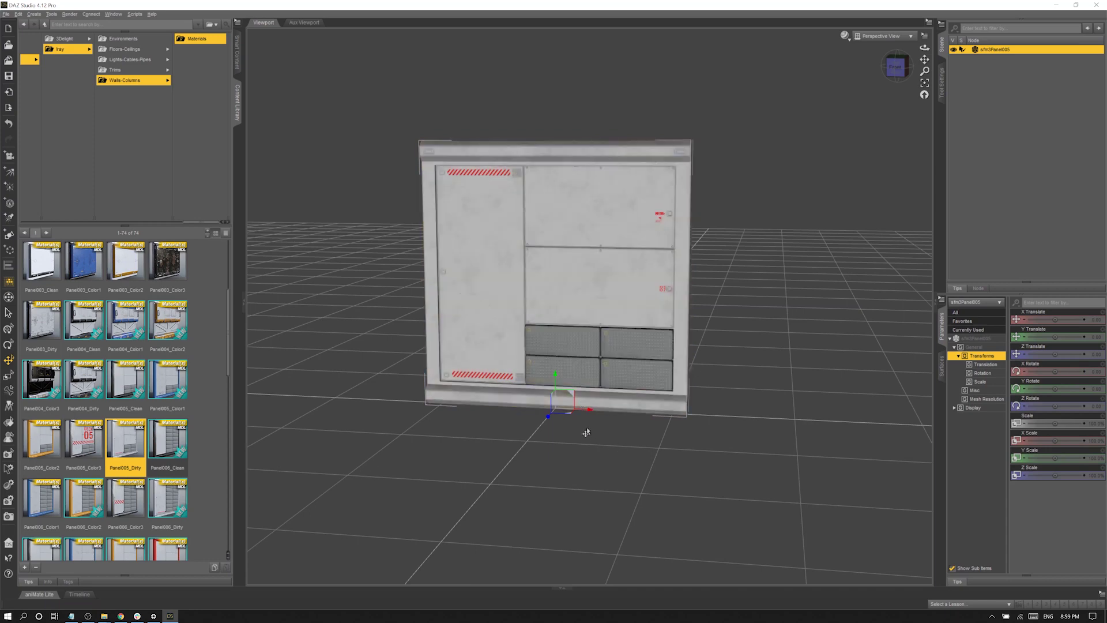
pyautogui.moveTo(581, 443)
pyautogui.mouseDown(button='middle')
pyautogui.moveTo(613, 441)
pyautogui.moveTo(577, 438)
pyautogui.mouseUp(button='middle')
pyautogui.scroll(-3, 579, 442)
pyautogui.scroll(-1, 579, 441)
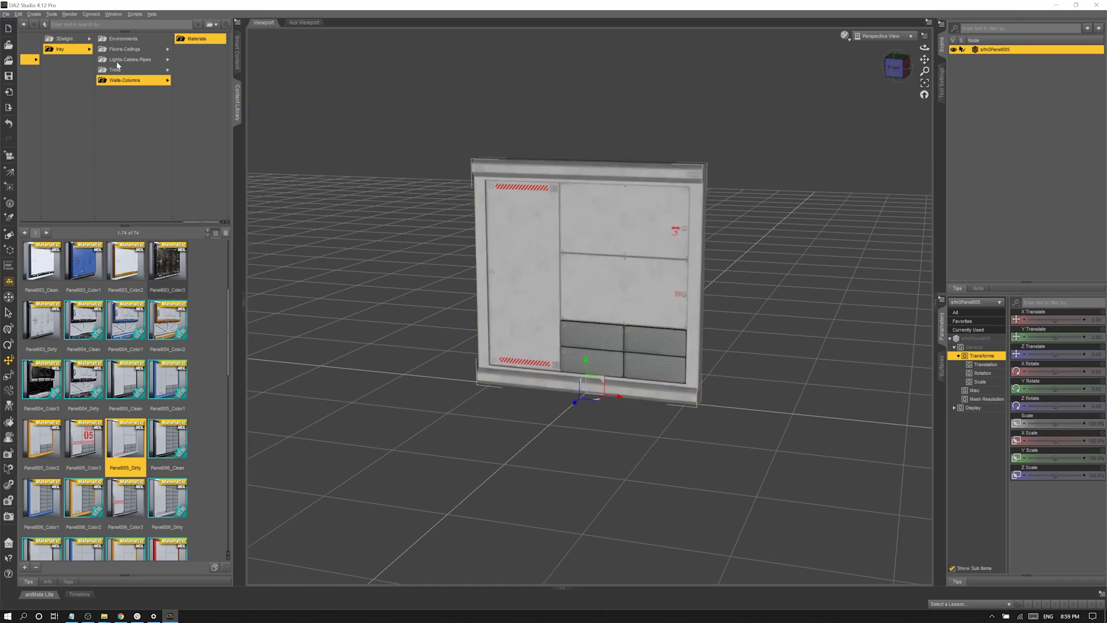
# Remove the Panel005 wall panel from the scene and load the Panel003 and Panel004 props from Walls-Columns.
pyautogui.click(118, 80)
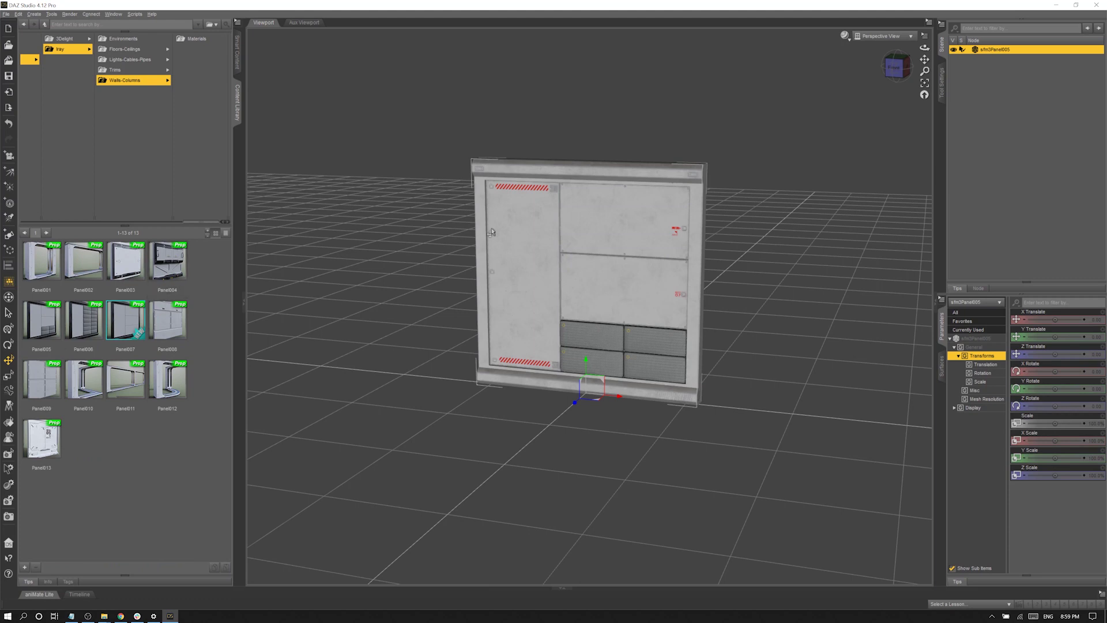
pyautogui.press('Delete')
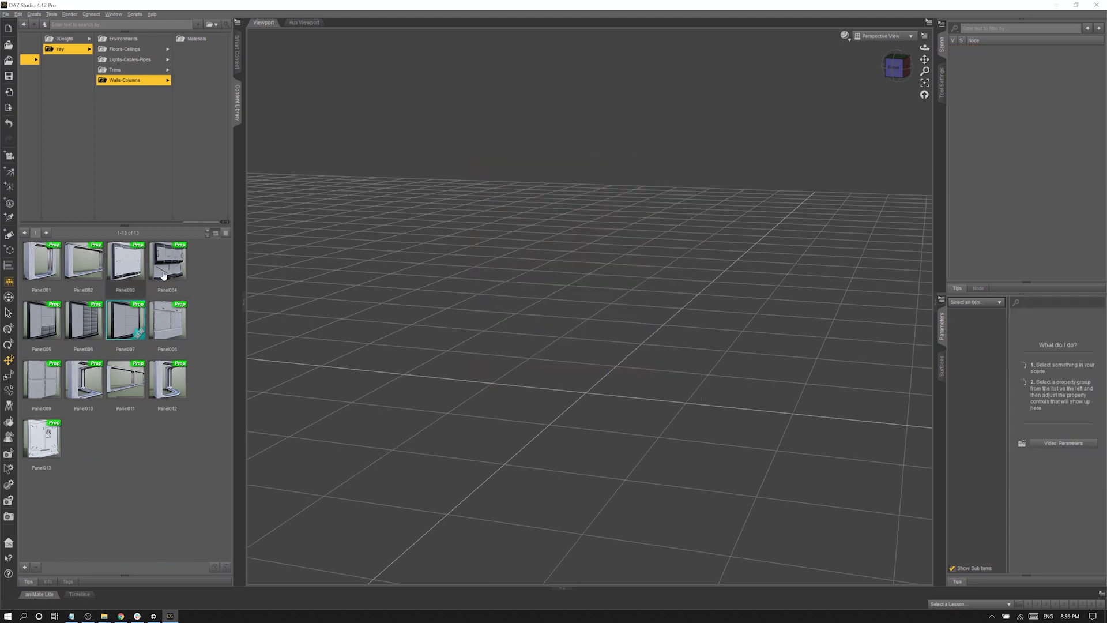
pyautogui.doubleClick(126, 263)
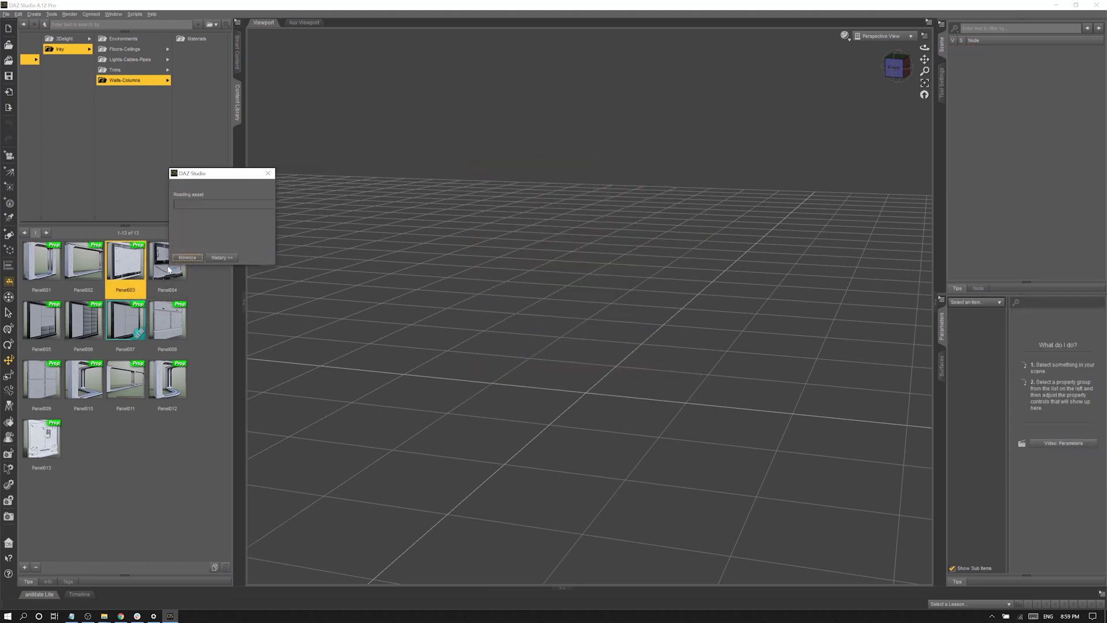
pyautogui.doubleClick(168, 265)
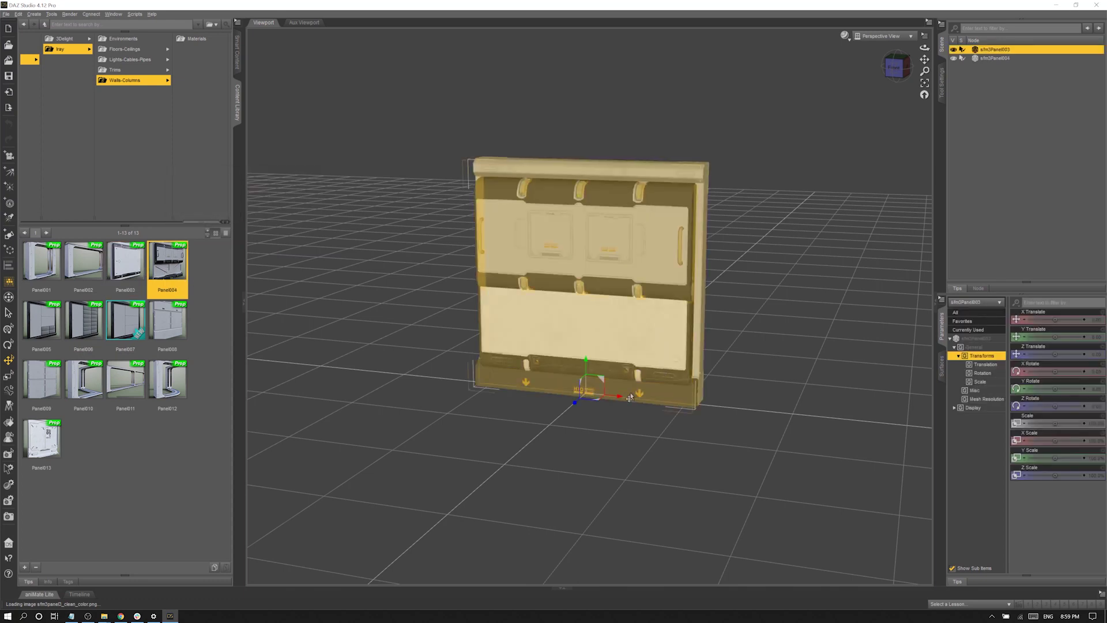
# Move Panel003 along the X axis to about -276 so it stands apart from Panel004, and deselect it.
pyautogui.moveTo(618, 399); pyautogui.dragTo(377, 376)
pyautogui.moveTo(484, 448); pyautogui.dragTo(494, 422, button='middle')
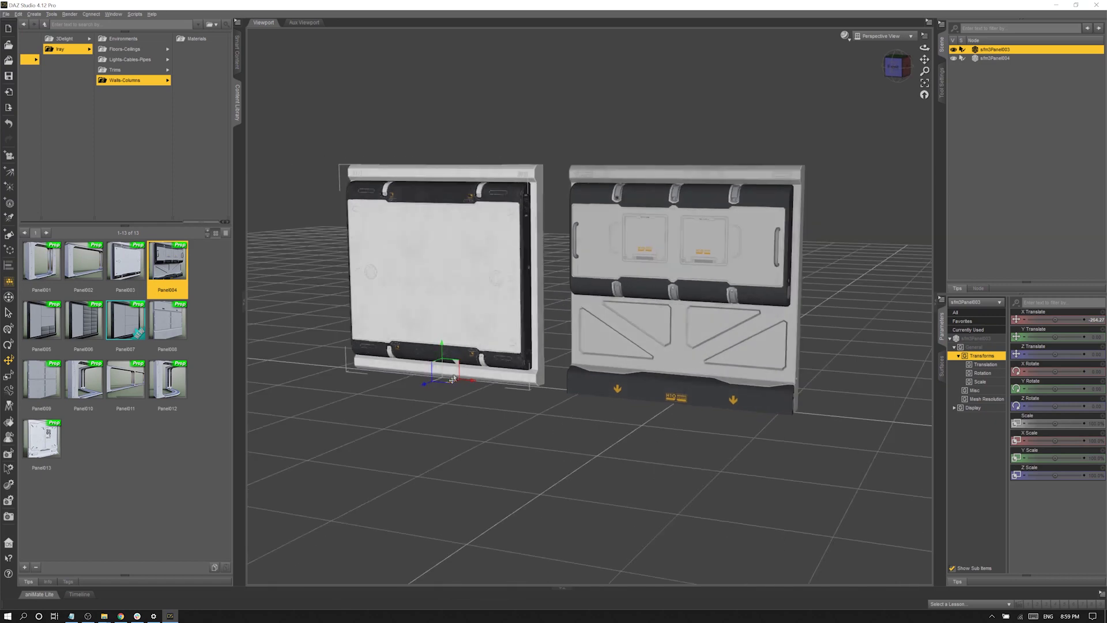
pyautogui.moveTo(453, 379); pyautogui.dragTo(443, 378)
pyautogui.click(457, 457)
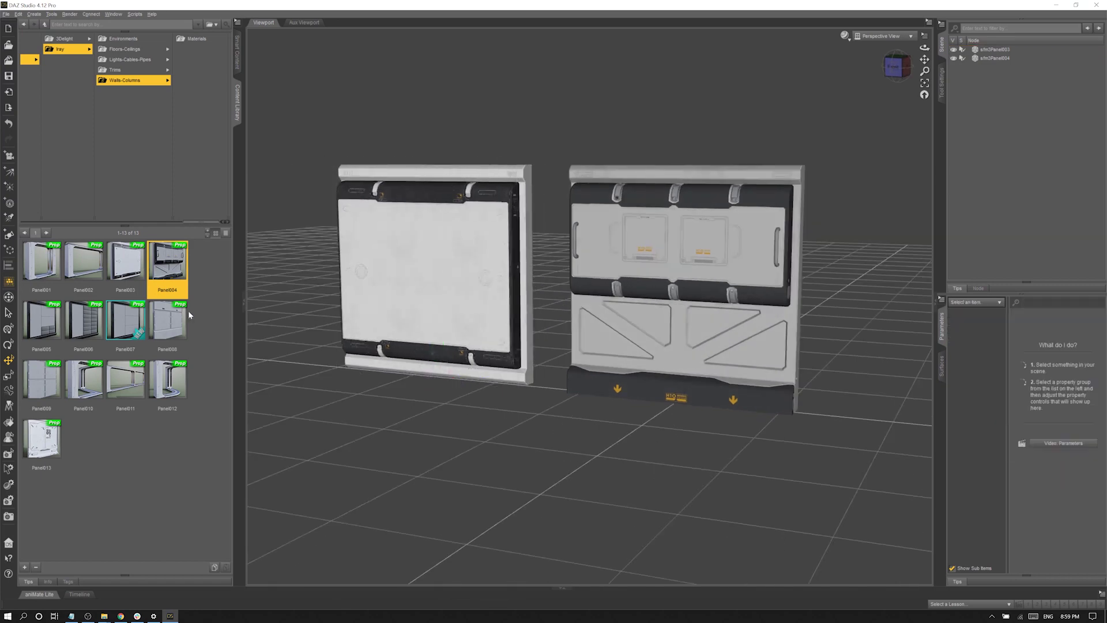
# Select Panel003 and apply the Panel003_Color1 and Panel003_Color3 material presets from Walls-Columns in turn.
pyautogui.click(197, 39)
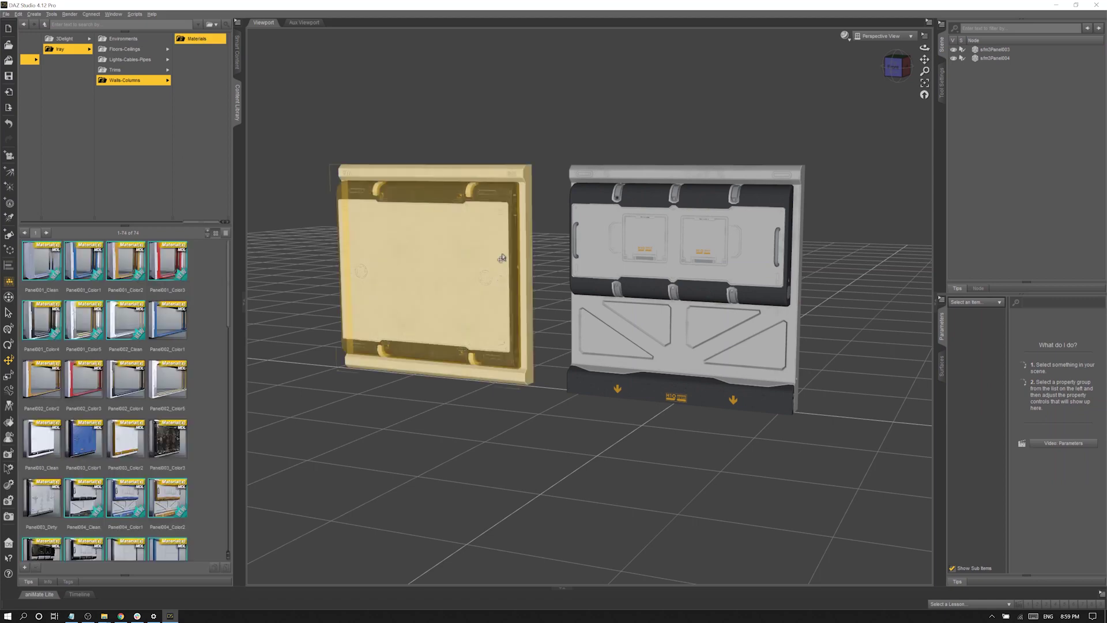
pyautogui.moveTo(501, 258); pyautogui.dragTo(427, 328)
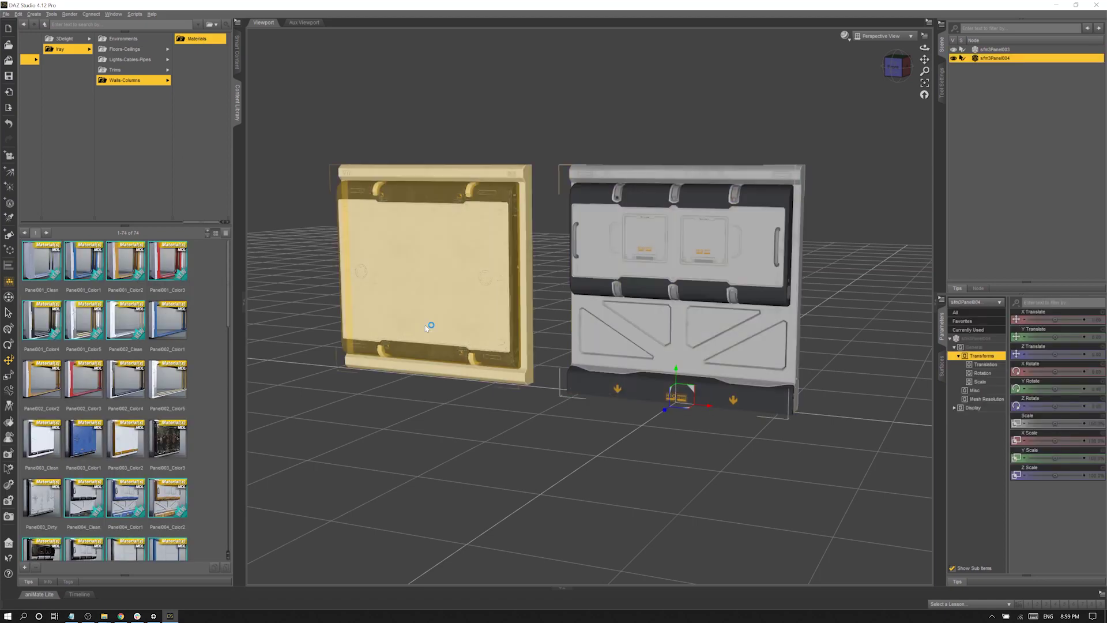
pyautogui.doubleClick(88, 441)
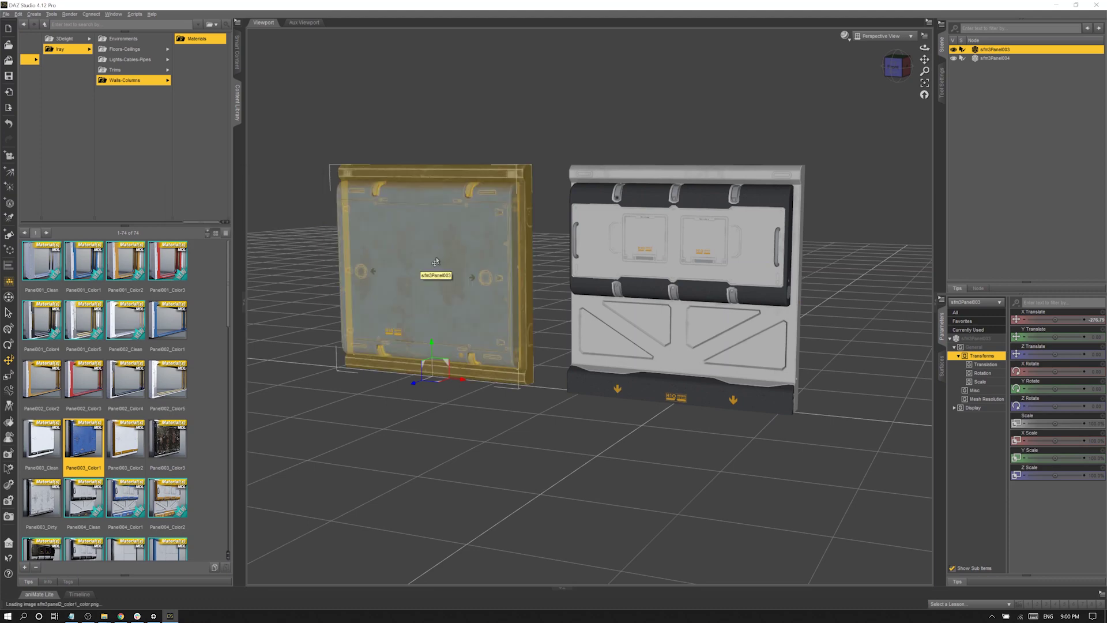
pyautogui.doubleClick(170, 434)
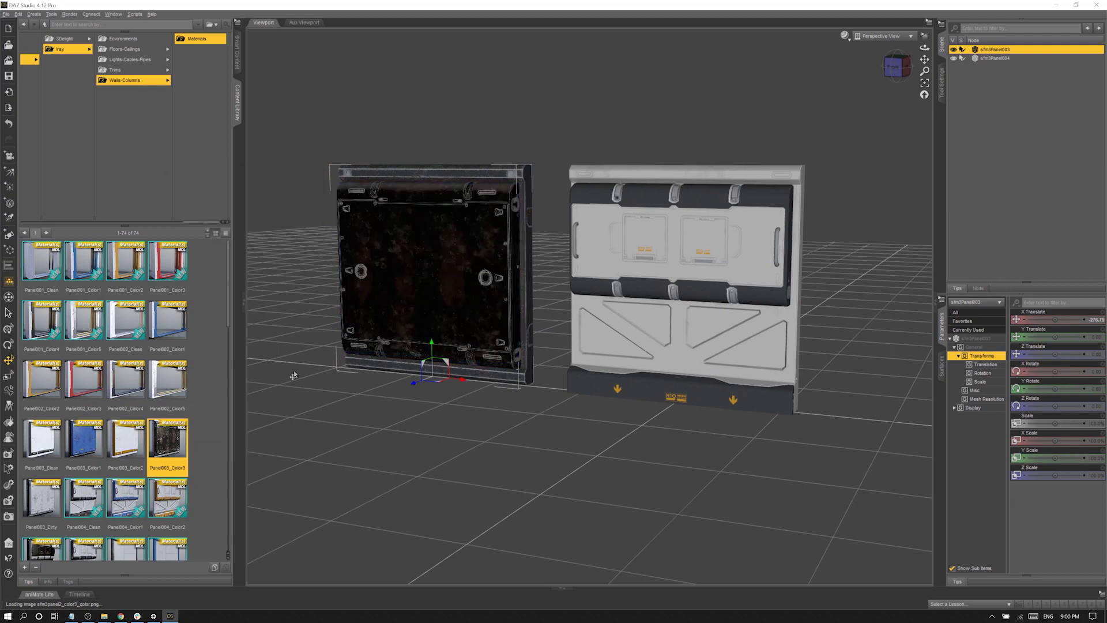
# Switch Panel003 to the Panel003_Clean material preset for comparison and reapply Panel003_Color3.
pyautogui.moveTo(517, 577); pyautogui.dragTo(645, 577, button='middle')
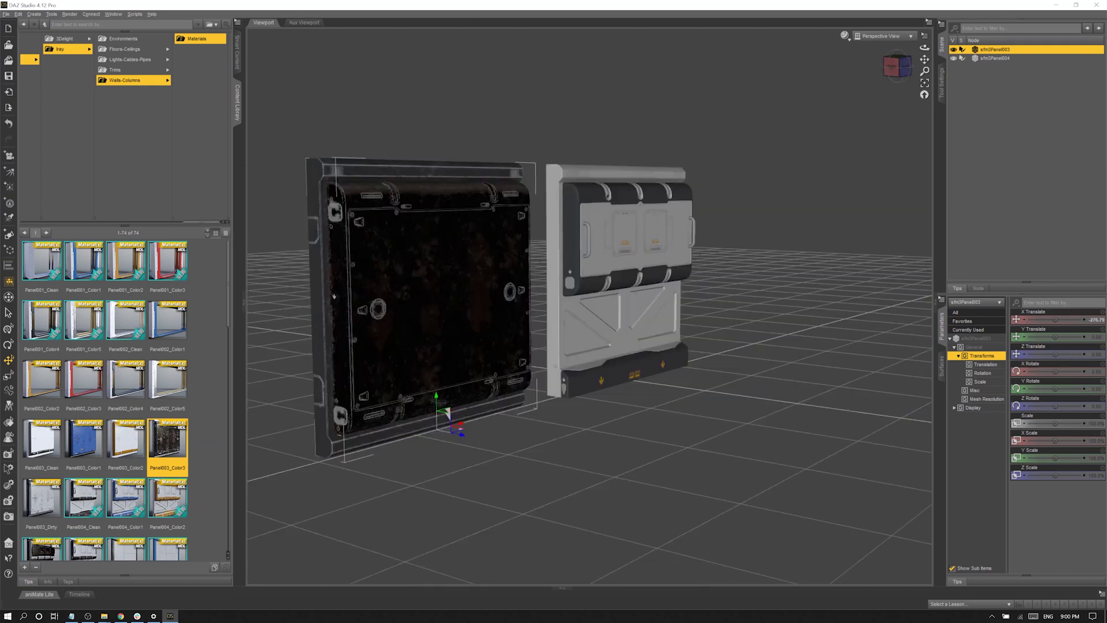
pyautogui.keyDown('alt'); pyautogui.moveTo(333, 296); pyautogui.dragTo(351, 297); pyautogui.keyUp('alt')
pyautogui.click(34, 445)
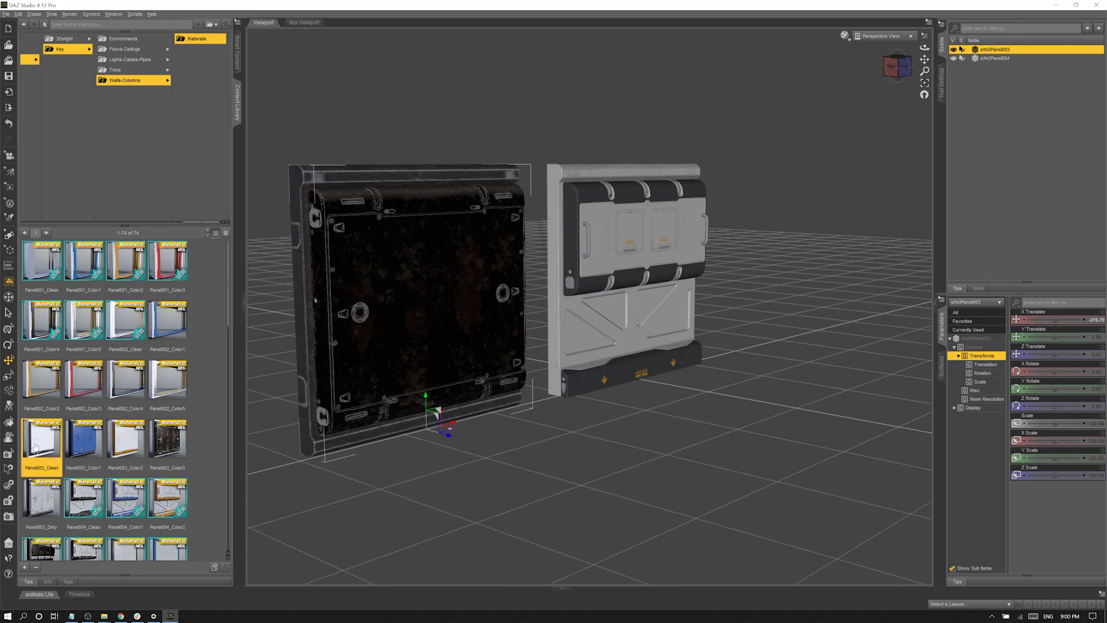
pyautogui.doubleClick(34, 446)
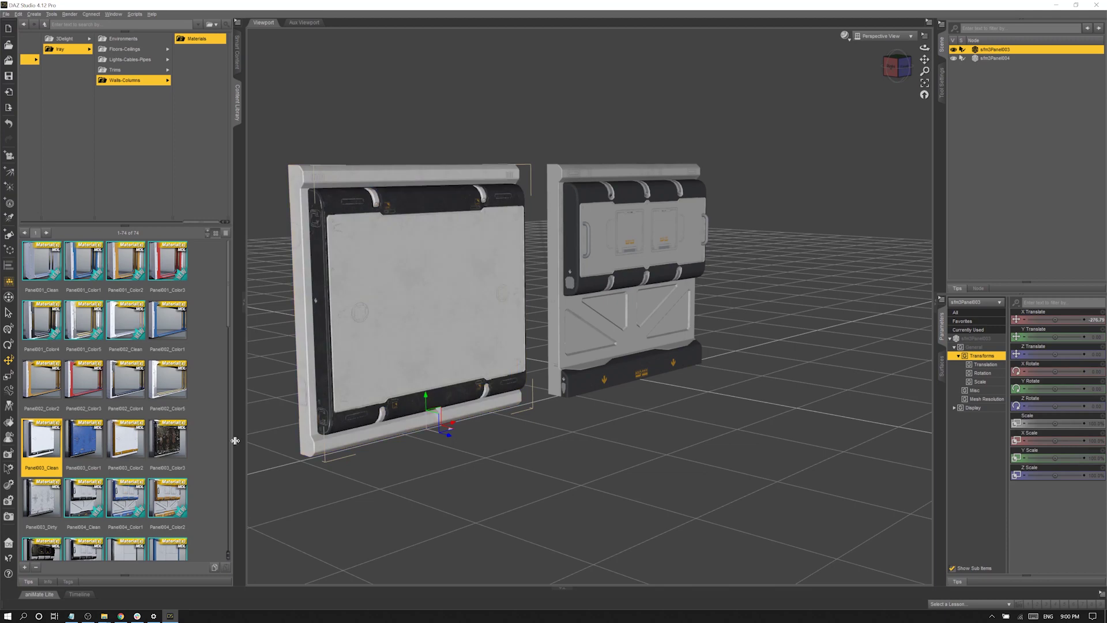
pyautogui.doubleClick(166, 444)
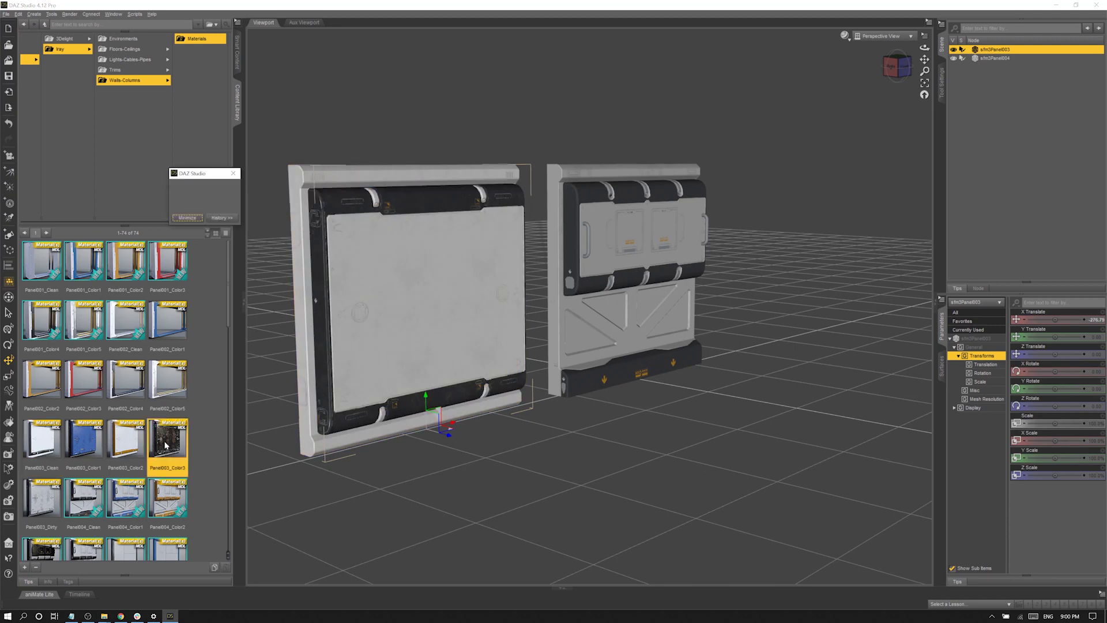
pyautogui.moveTo(578, 477); pyautogui.dragTo(552, 477, button='middle')
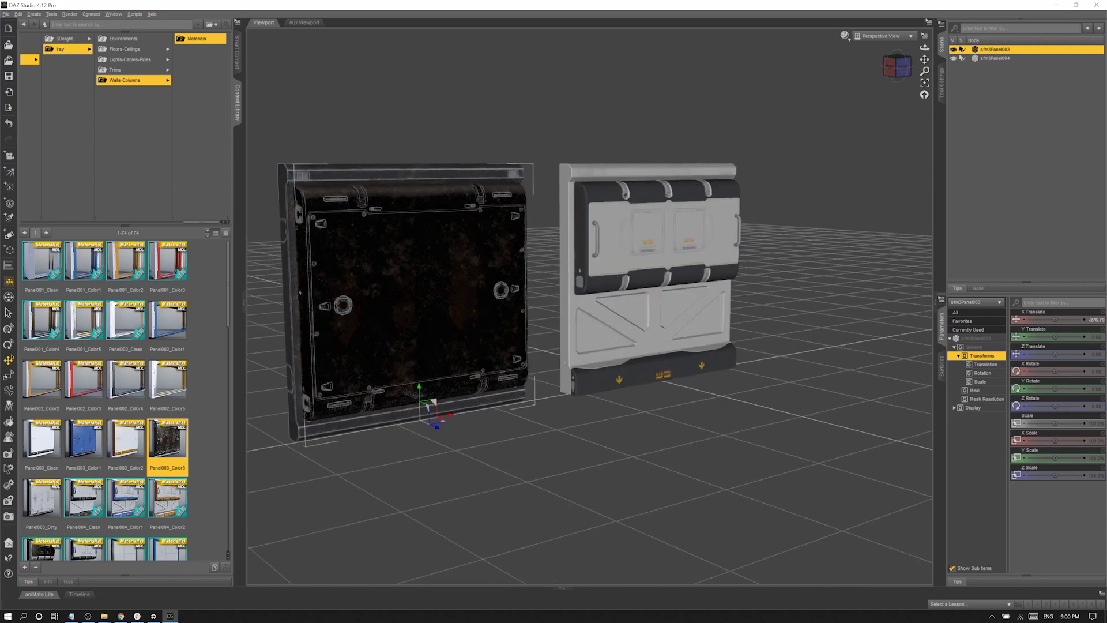
# Select Panel004, try the Panel004_Color2 material preset and replace it with Panel004_Color3.
pyautogui.click(687, 314)
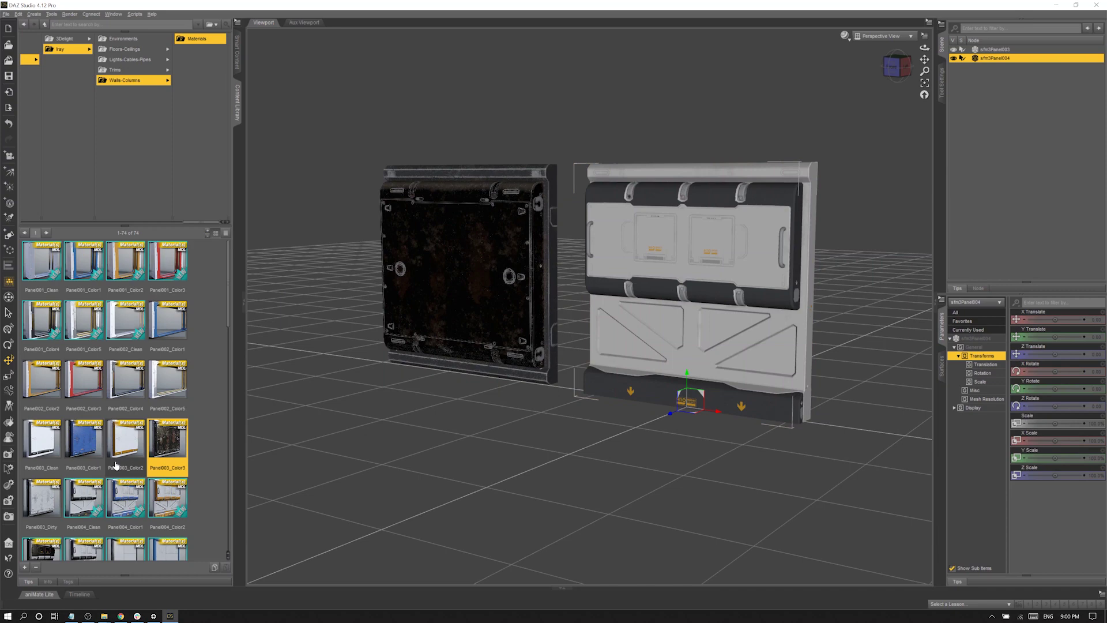
pyautogui.scroll(-3, 115, 465)
pyautogui.click(171, 333)
pyautogui.doubleClick(170, 333)
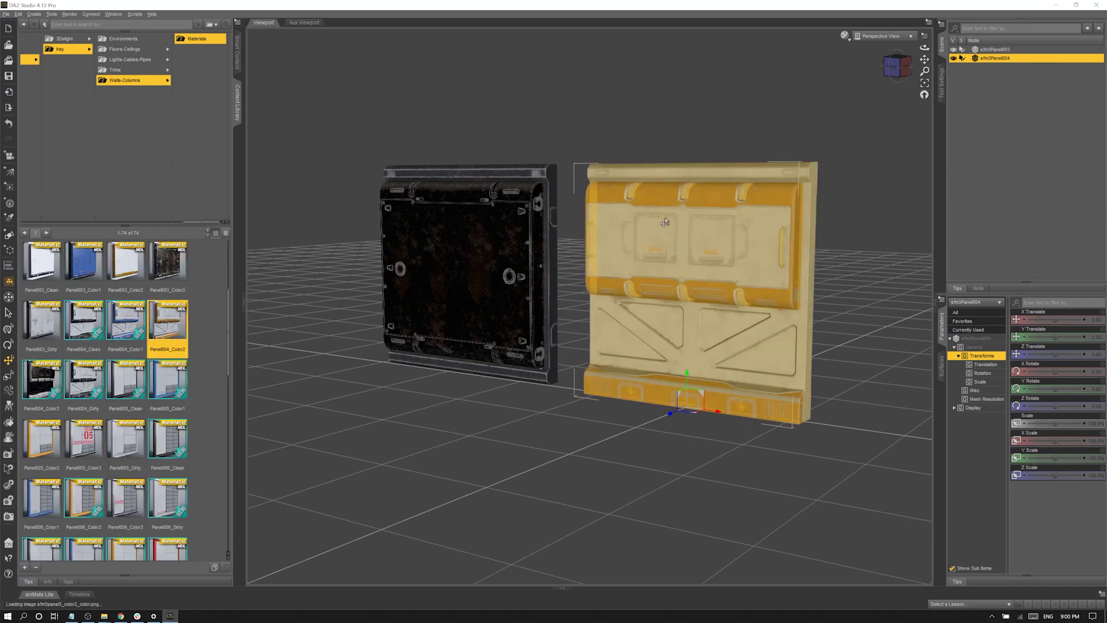
pyautogui.doubleClick(39, 390)
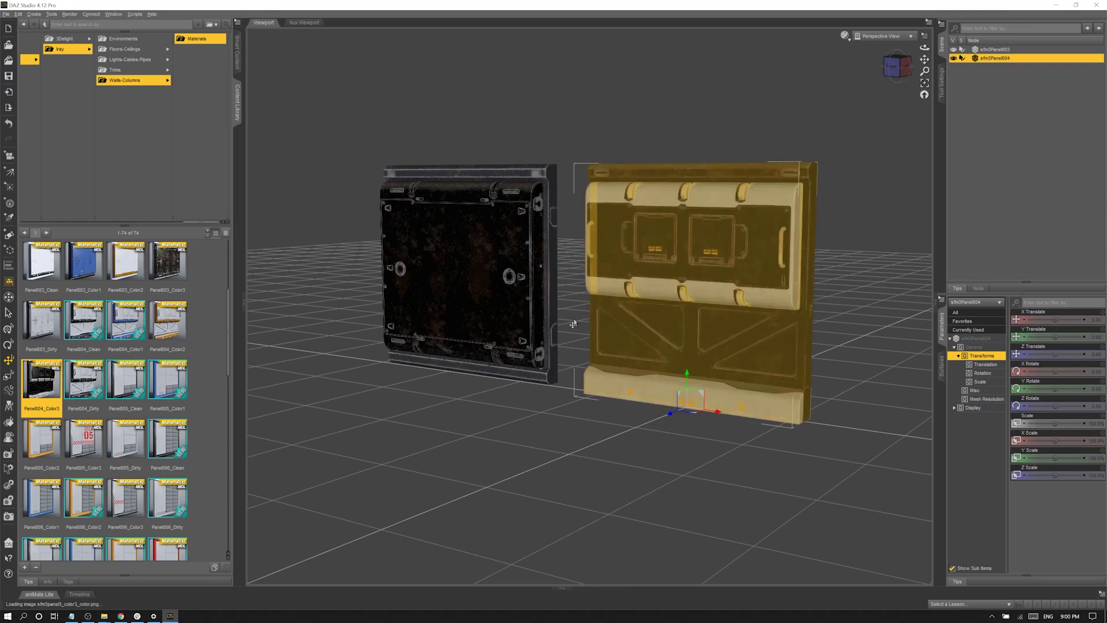
pyautogui.moveTo(561, 325); pyautogui.dragTo(521, 345, button='middle')
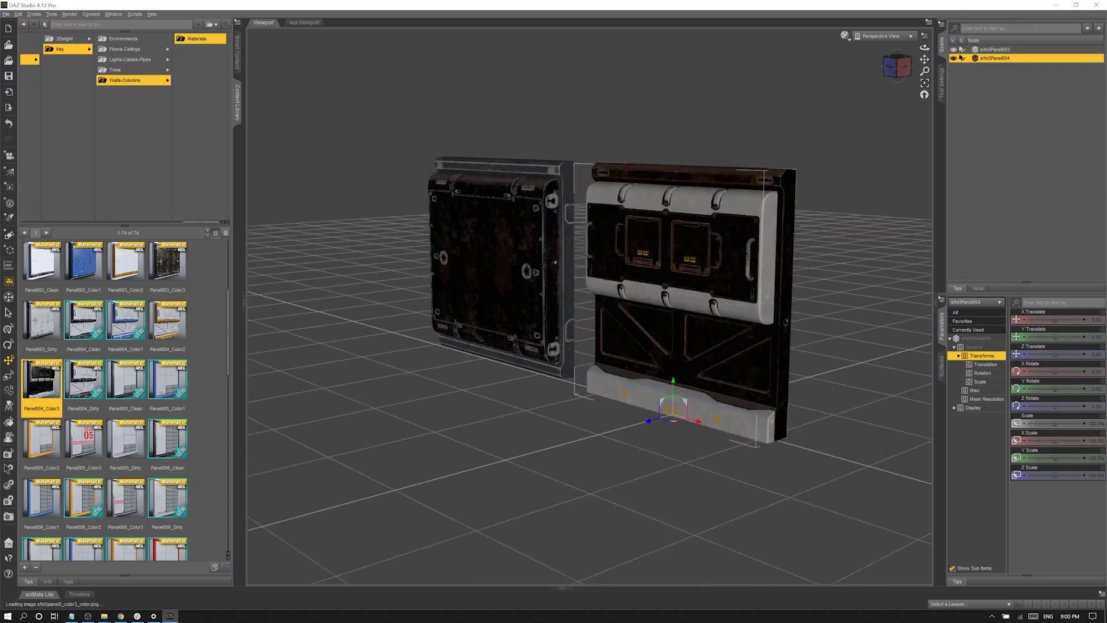
pyautogui.keyDown('alt'); pyautogui.moveTo(555, 261); pyautogui.dragTo(514, 254); pyautogui.keyUp('alt')
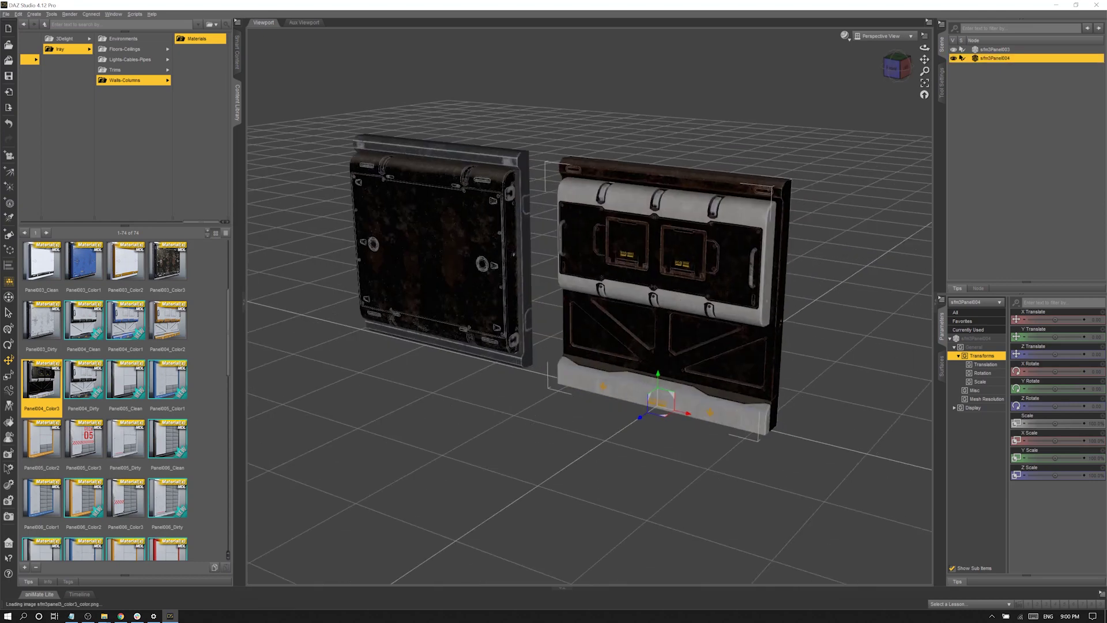
pyautogui.keyDown('alt'); pyautogui.moveTo(514, 364); pyautogui.dragTo(473, 383); pyautogui.keyUp('alt')
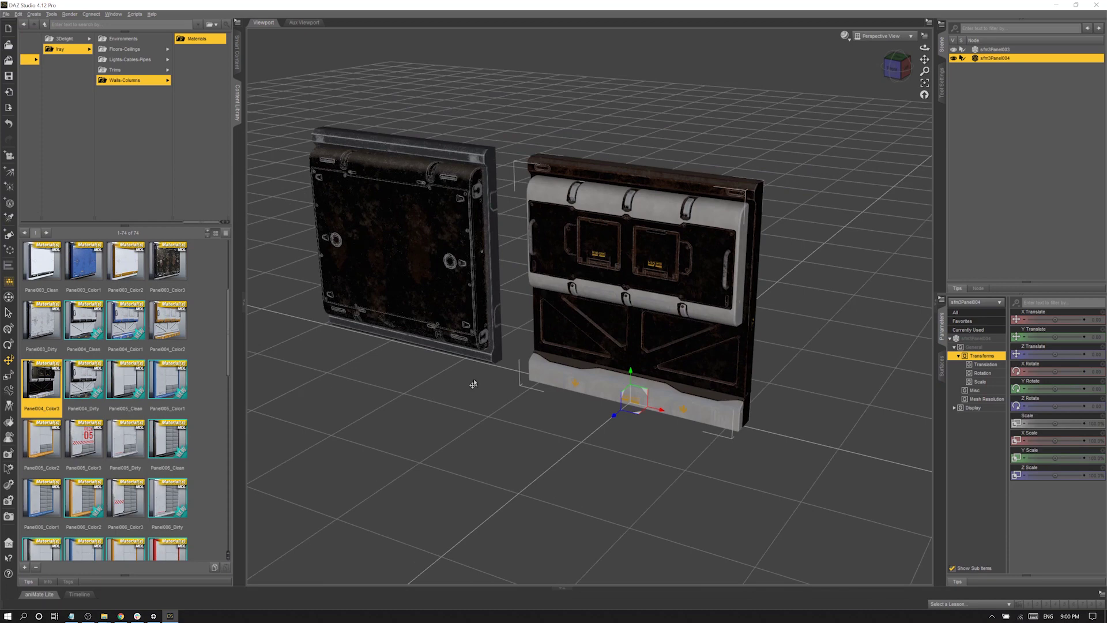
pyautogui.moveTo(474, 384); pyautogui.dragTo(505, 386, button='middle')
pyautogui.scroll(3, 107, 374)
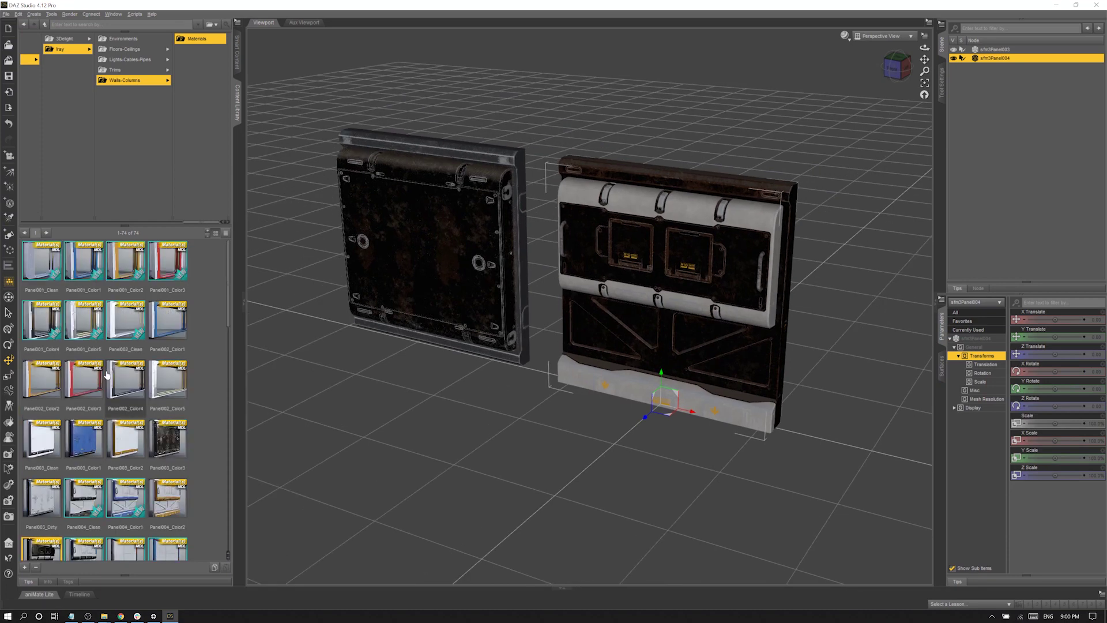
# Try to apply the Panel001_Color4 material preset to Panel004.
pyautogui.moveTo(41, 320); pyautogui.dragTo(568, 357)
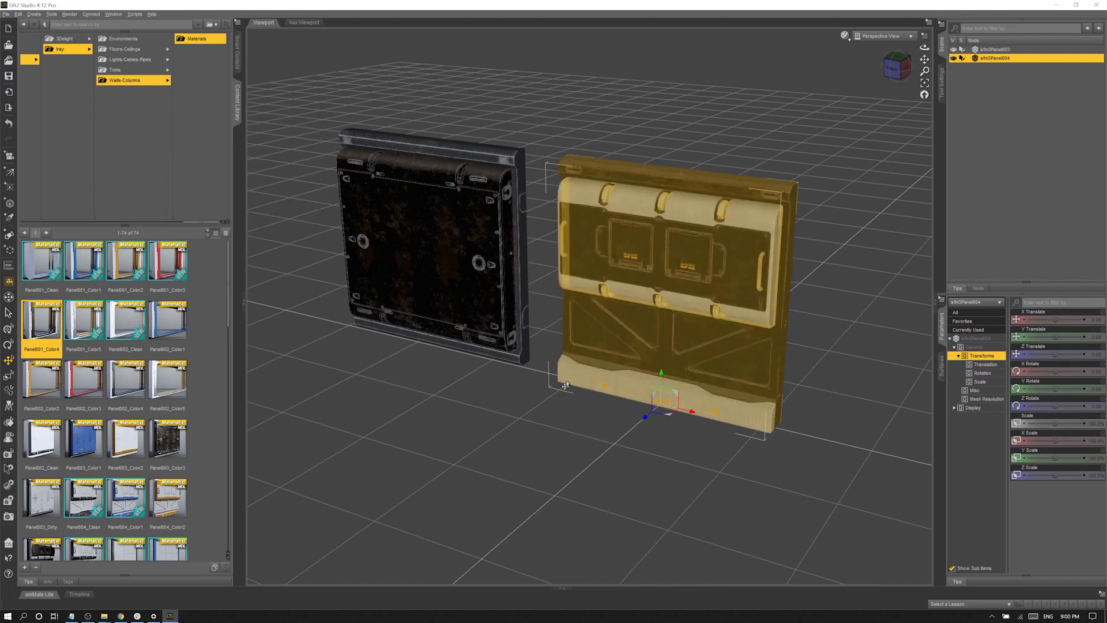
pyautogui.scroll(1, 570, 382)
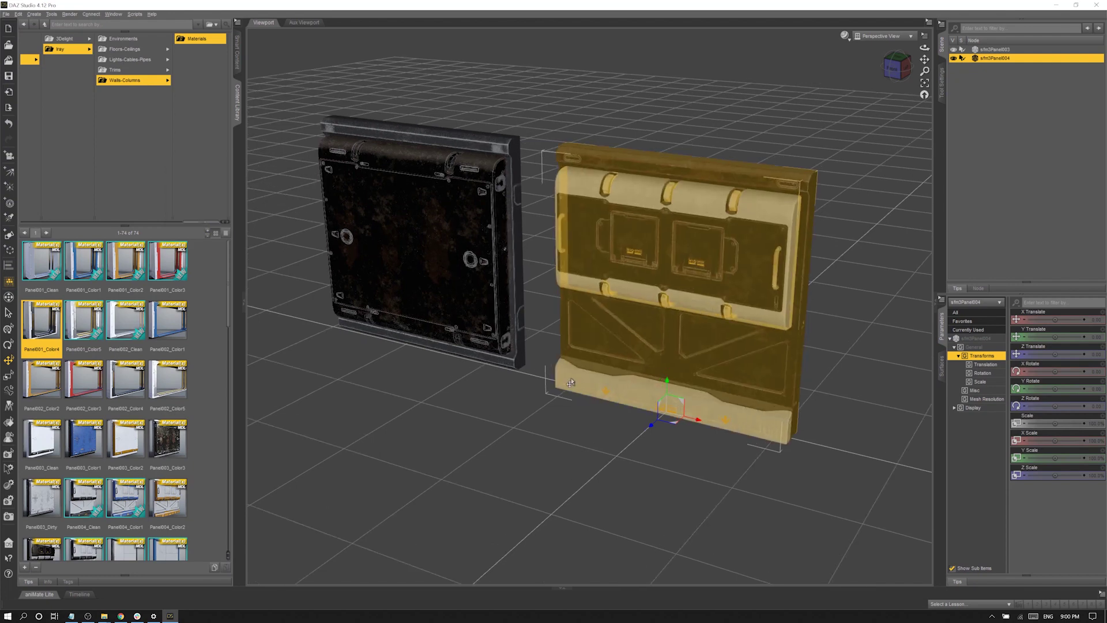
pyautogui.moveTo(571, 382); pyautogui.dragTo(570, 382)
# Load the Panel001 prop from Walls-Columns and move it forward along the Z axis to about 173.
pyautogui.click(131, 82)
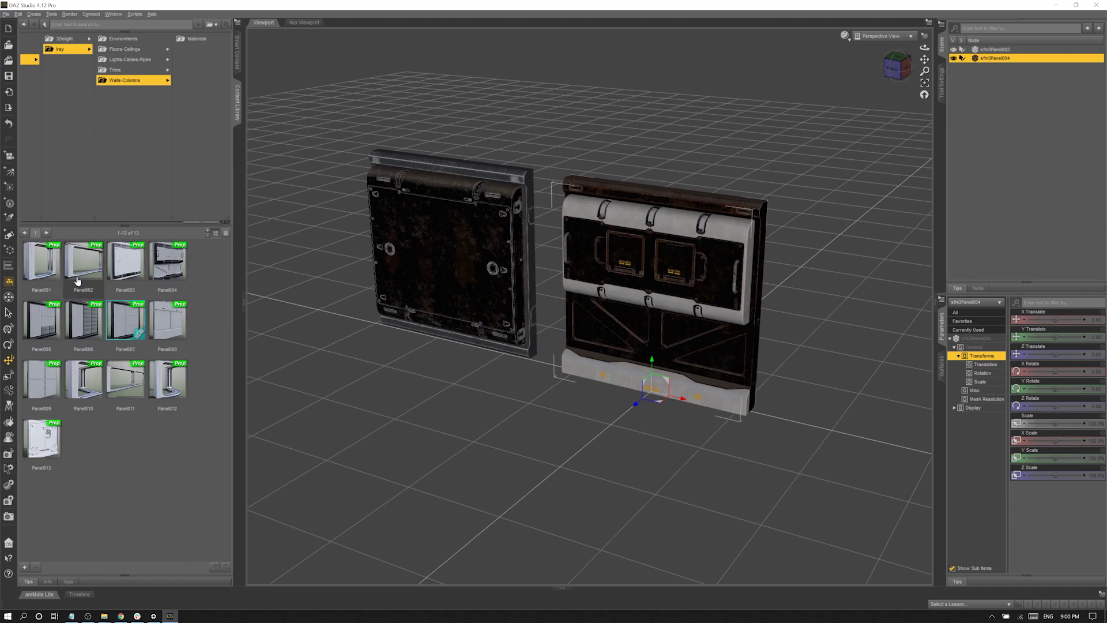
pyautogui.moveTo(42, 265); pyautogui.dragTo(540, 346)
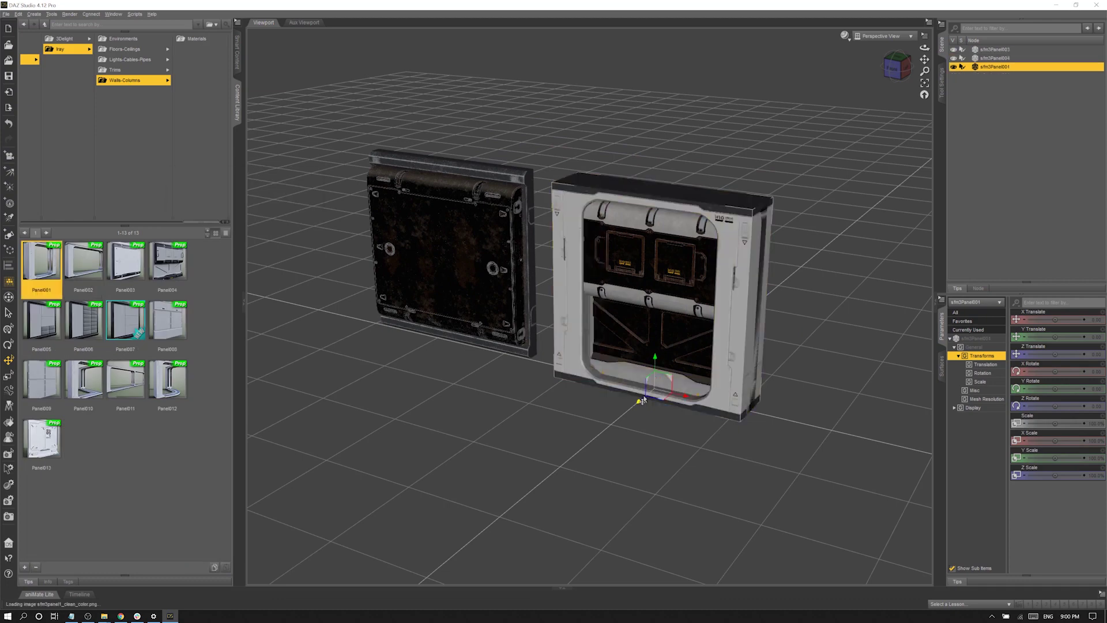
pyautogui.moveTo(642, 400); pyautogui.dragTo(602, 467)
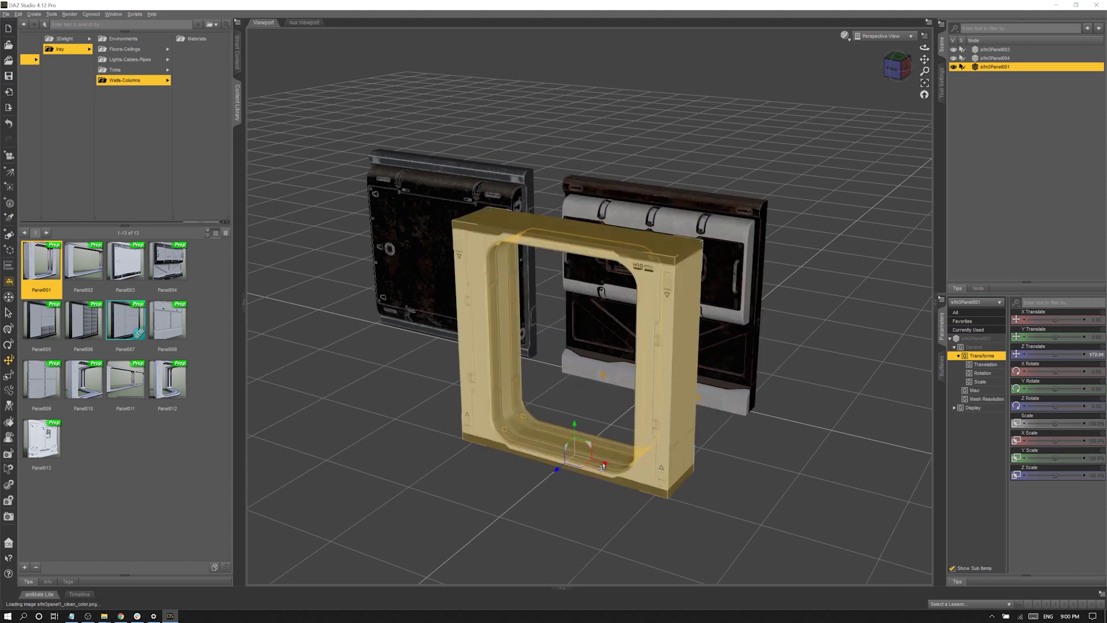
# Apply the Panel001_Color4 material preset to the Panel001 frame.
pyautogui.moveTo(574, 454); pyautogui.dragTo(588, 446, button='middle')
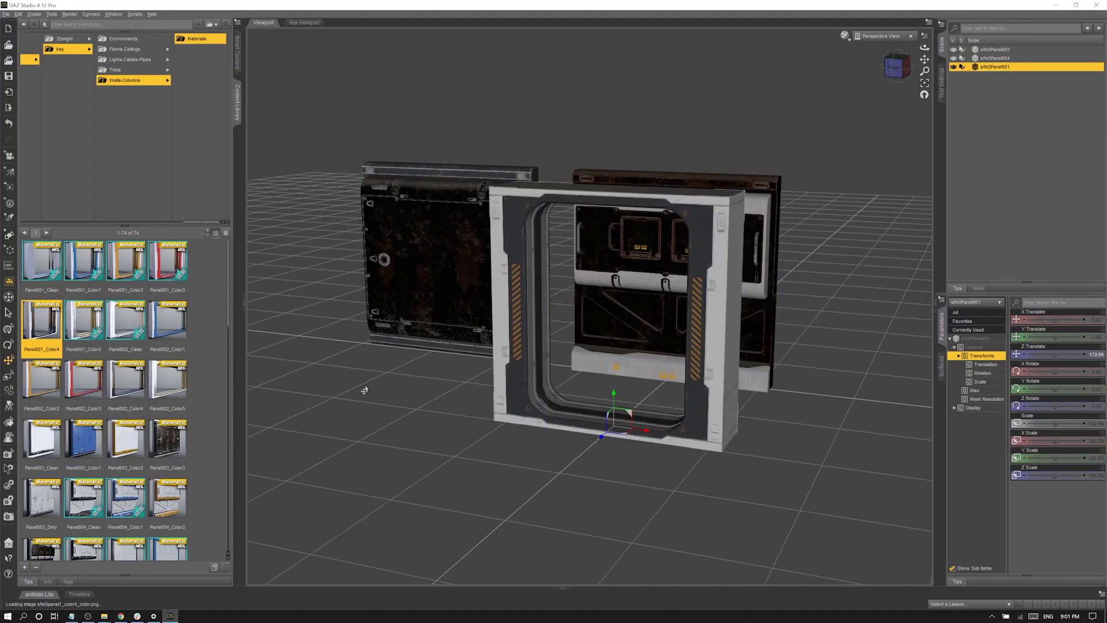
pyautogui.moveTo(364, 390)
pyautogui.mouseDown(button='middle')
pyautogui.moveTo(346, 407)
pyautogui.moveTo(350, 390)
pyautogui.mouseUp(button='middle')
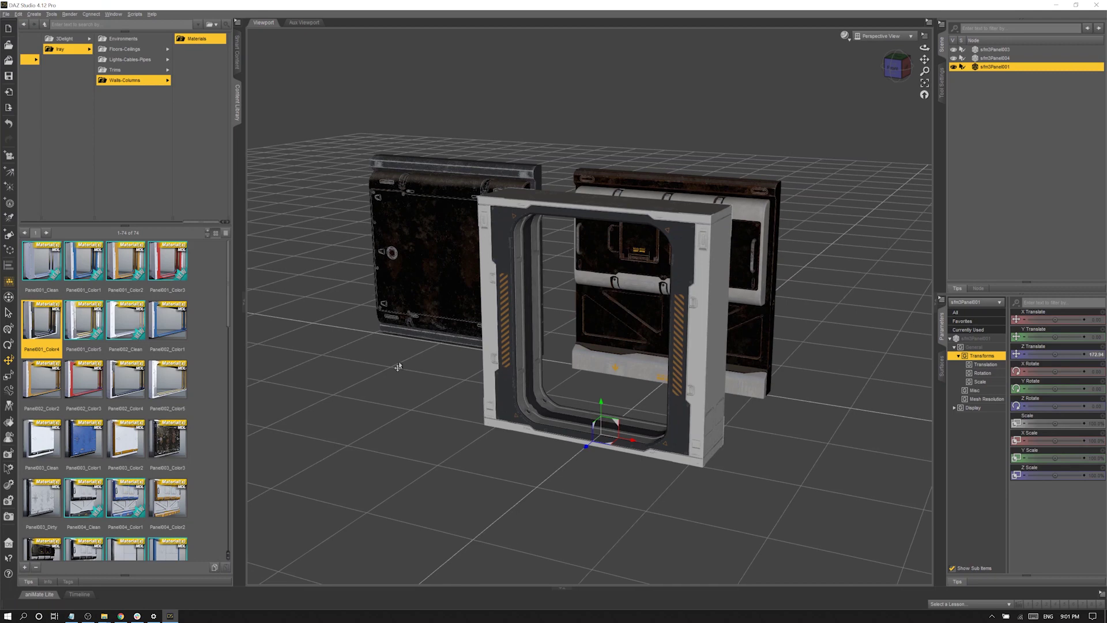
# Delete Panel003 and Panel004 from the scene, keeping only the Panel001 frame.
pyautogui.click(453, 304)
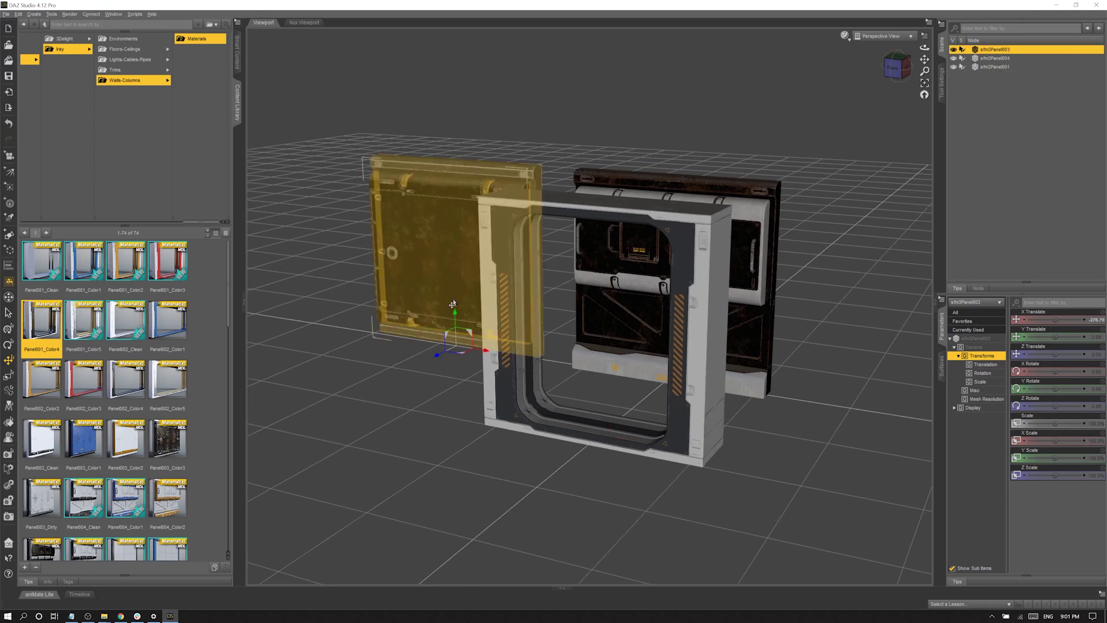
pyautogui.press('Delete')
pyautogui.click(622, 281)
pyautogui.press('Delete')
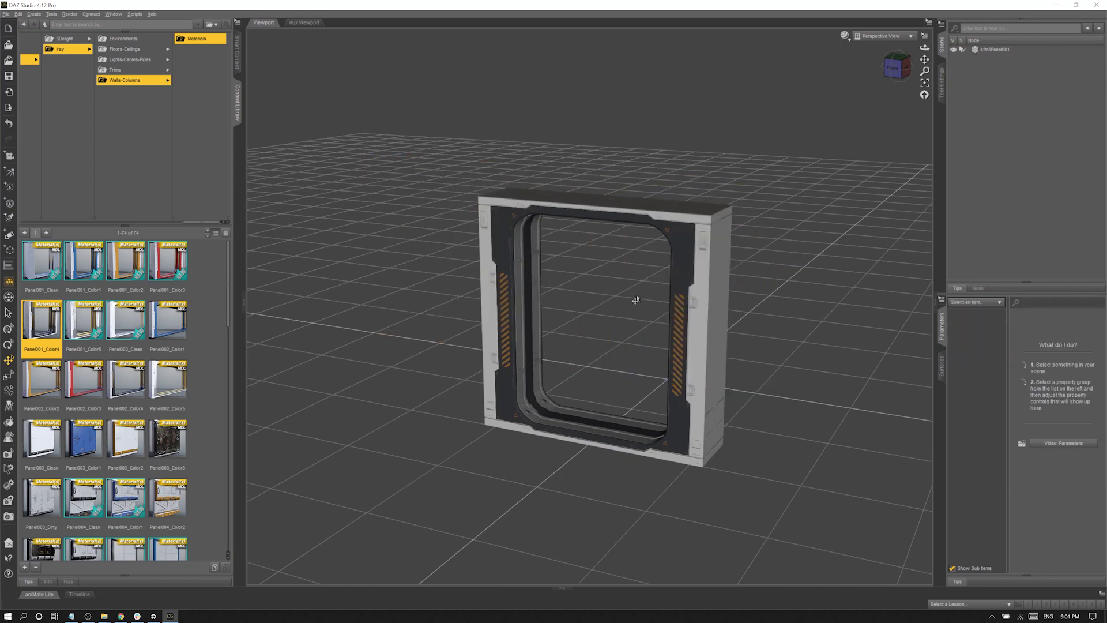
# Load the Panel013 door prop from Walls-Columns and move it forward along the Z axis into the opening of Panel001.
pyautogui.moveTo(625, 319); pyautogui.dragTo(596, 273, button='middle')
pyautogui.moveTo(597, 369)
pyautogui.mouseDown(button='middle')
pyautogui.moveTo(561, 369)
pyautogui.moveTo(588, 364)
pyautogui.mouseUp(button='middle')
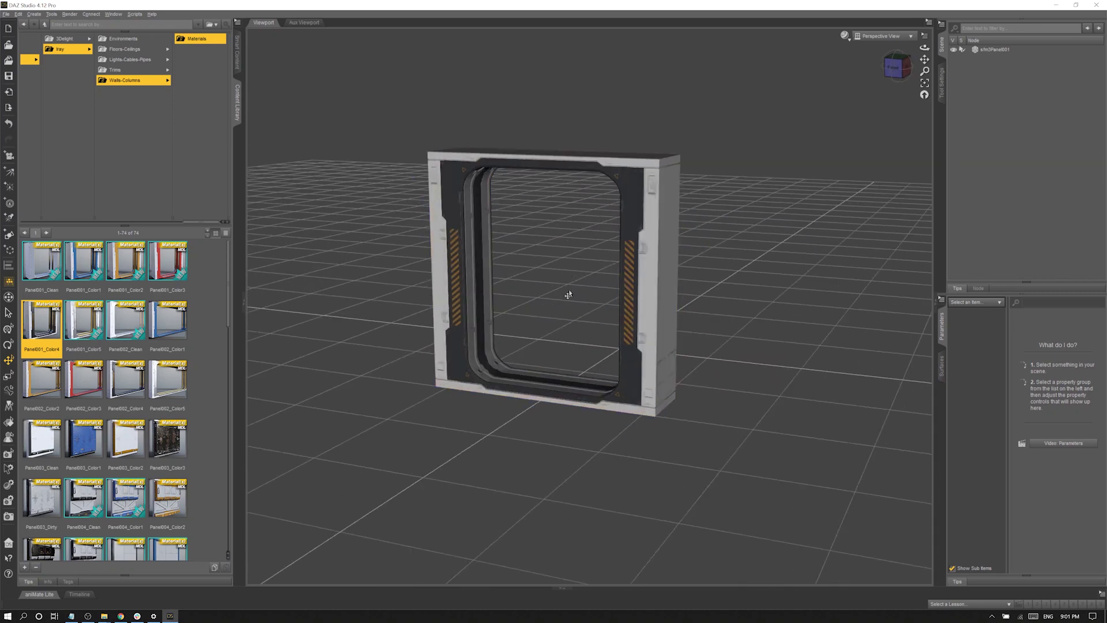
pyautogui.moveTo(179, 445); pyautogui.dragTo(471, 243)
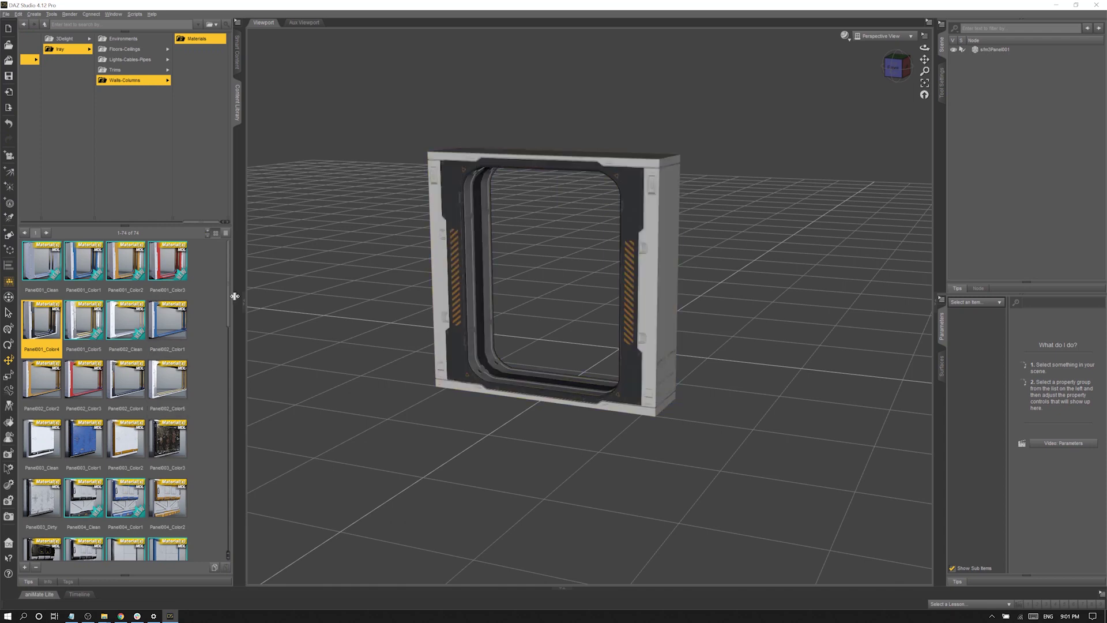
pyautogui.click(137, 82)
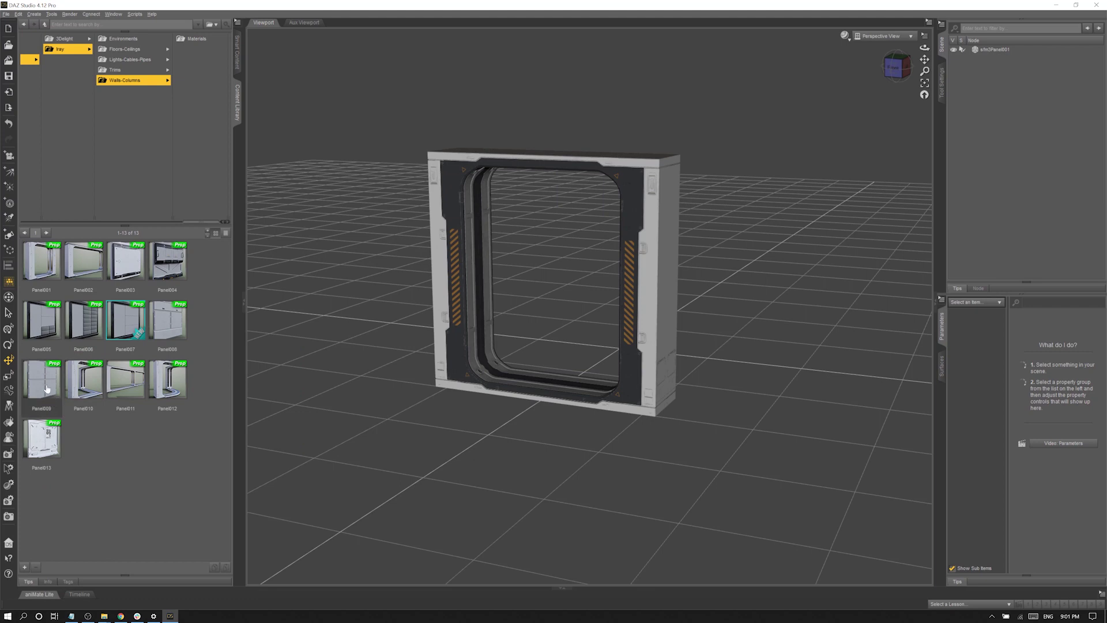
pyautogui.click(40, 433)
pyautogui.moveTo(40, 432); pyautogui.dragTo(478, 374)
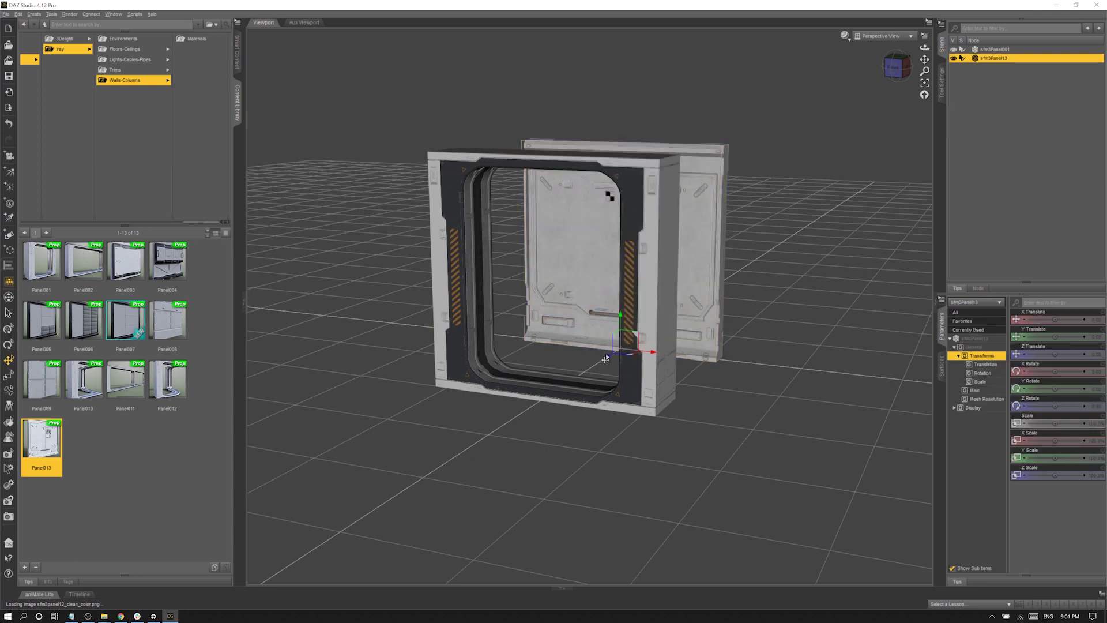
pyautogui.moveTo(608, 360); pyautogui.dragTo(525, 405)
pyautogui.moveTo(550, 409); pyautogui.dragTo(634, 395, button='middle')
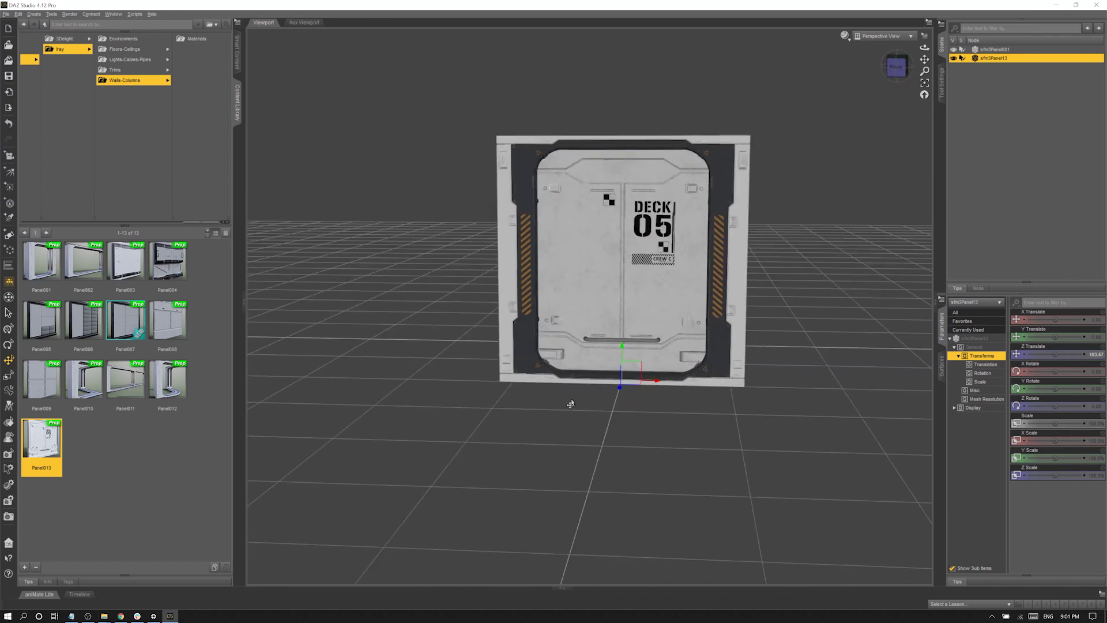
# Set the overall Scale of Panel013 to 95%.
pyautogui.hotkey('ctrl', 'alt', 'r')
pyautogui.hotkey('ctrl', 'alt', 's')
pyautogui.moveTo(848, 362); pyautogui.dragTo(750, 375, button='middle')
pyautogui.click(1093, 423)
pyautogui.write('95')
pyautogui.press('Tab')
pyautogui.write('95')
pyautogui.press('Tab')
pyautogui.write('95')
pyautogui.press('Return')
pyautogui.hotkey('ctrl', 'z')
pyautogui.hotkey('ctrl', 'z')
# Switch to the Aux Viewport, frame both panels in the front view and set its draw style to Hidden Line.
pyautogui.click(304, 23)
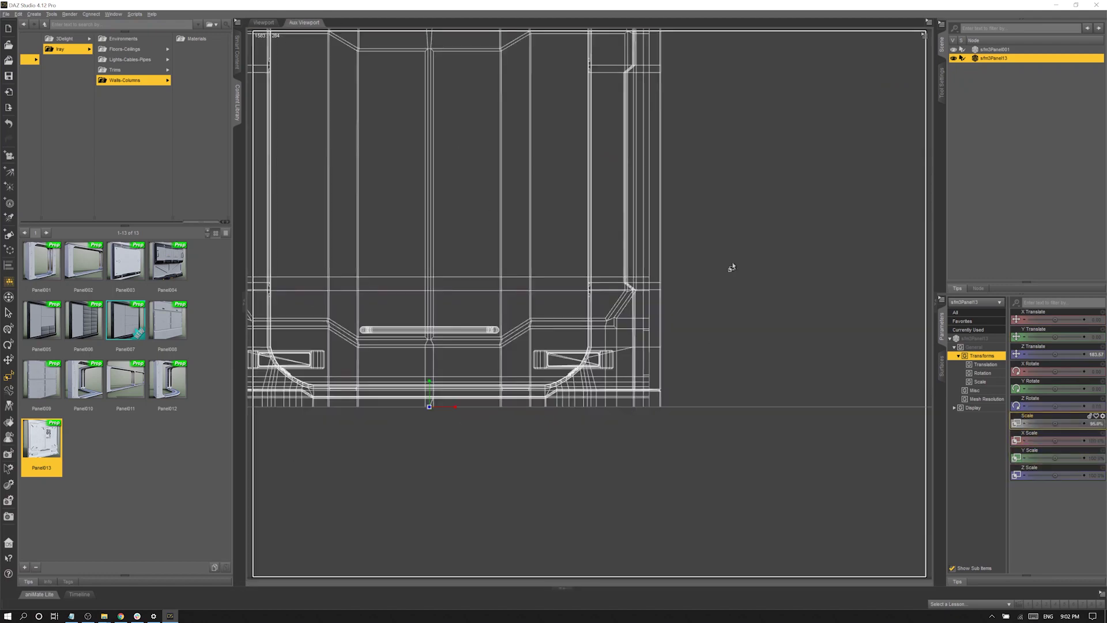
pyautogui.click(731, 267)
pyautogui.hotkey('ctrl', 'f')
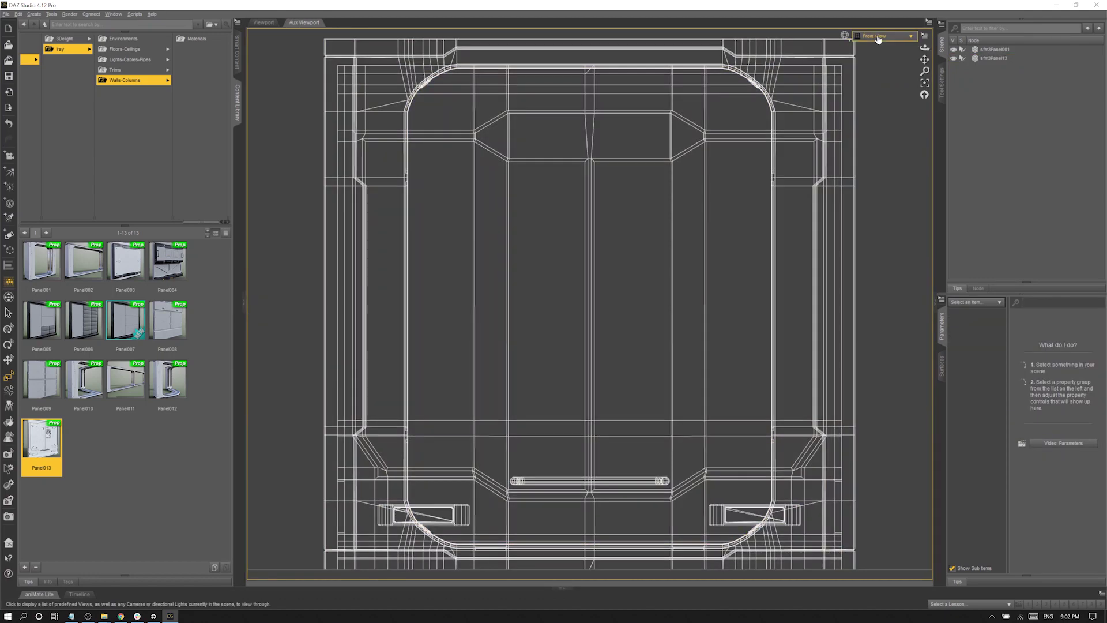
pyautogui.click(844, 36)
pyautogui.click(843, 34)
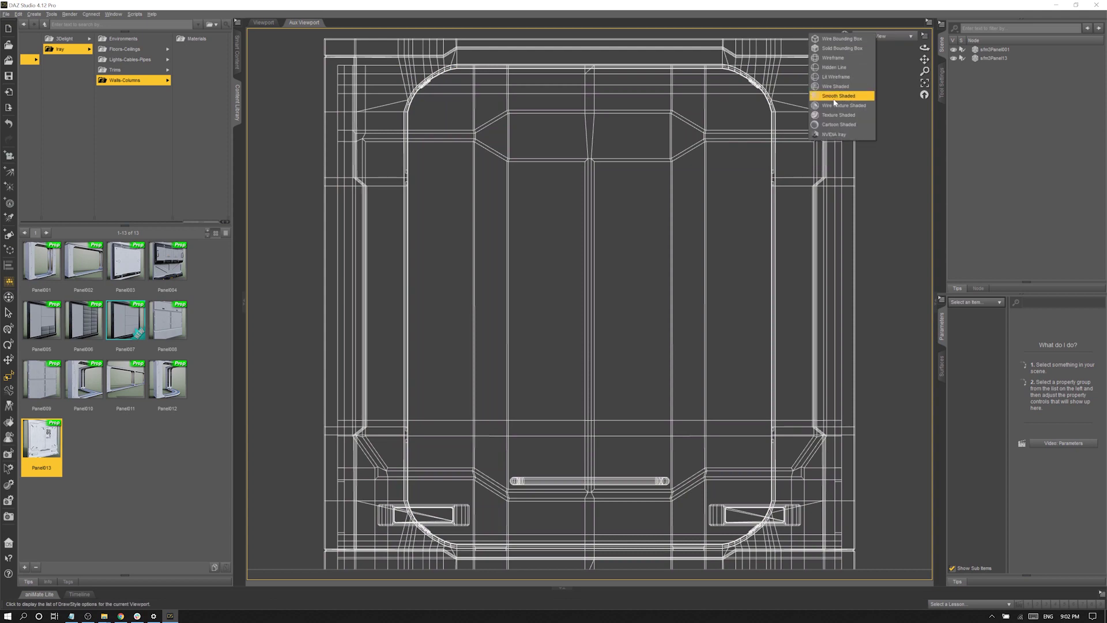
pyautogui.click(834, 67)
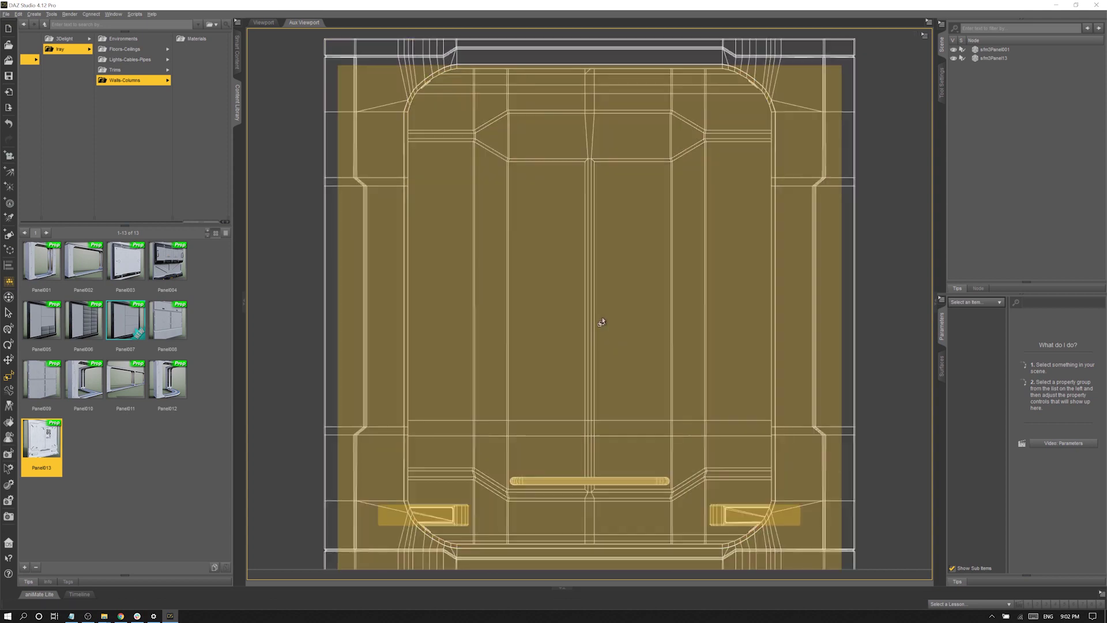
# Raise Panel013 along the Y axis so the door sits centred in the opening of Panel001.
pyautogui.click(586, 424)
pyautogui.hotkey('alt', 'shift', 't')
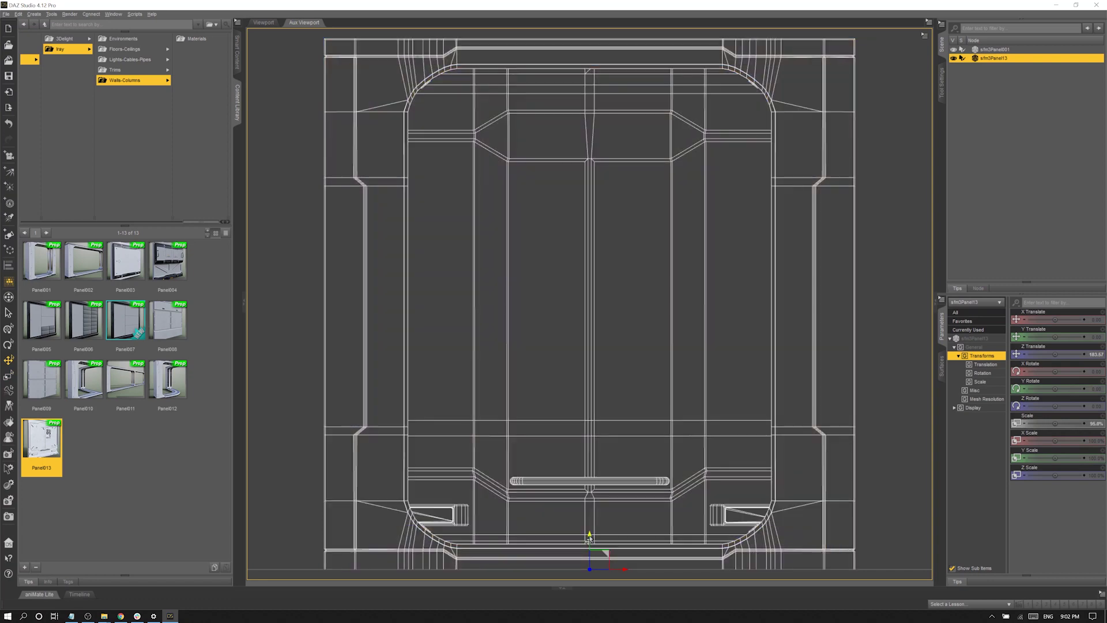
pyautogui.moveTo(589, 536); pyautogui.dragTo(591, 515)
pyautogui.moveTo(898, 54)
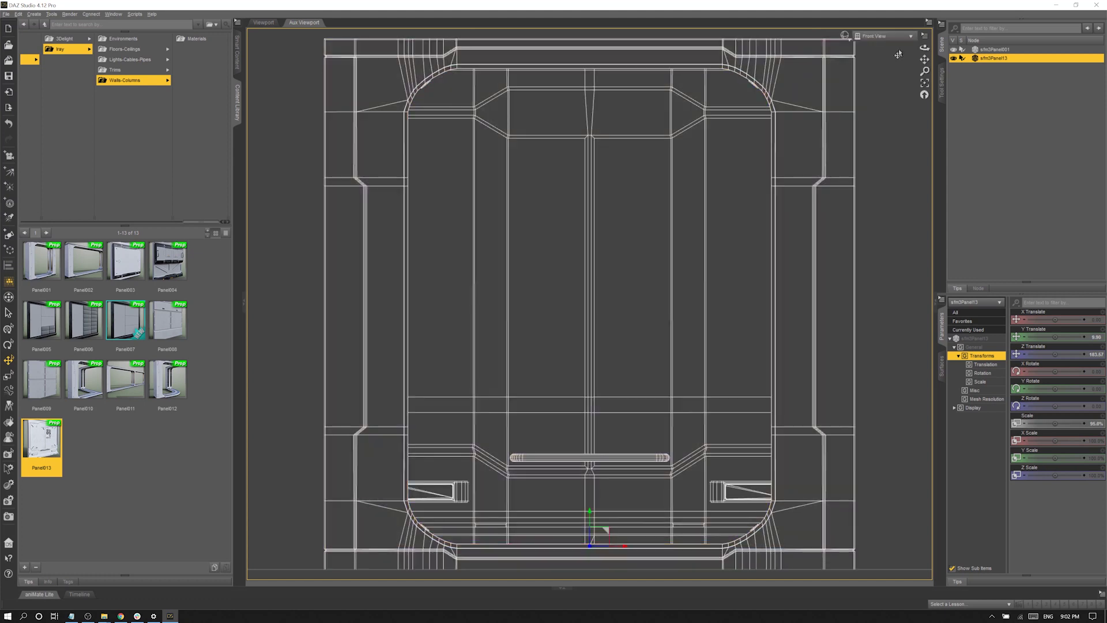
# Set the Aux Viewport's draw style back to Wireframe and return to the main perspective viewport.
pyautogui.click(842, 34)
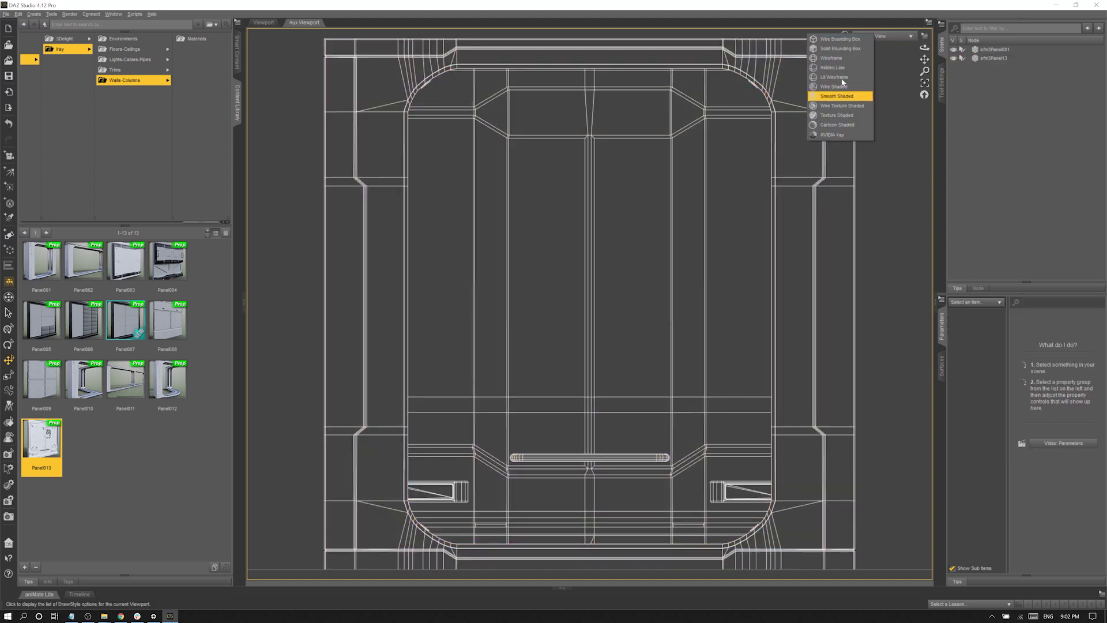
pyautogui.click(834, 58)
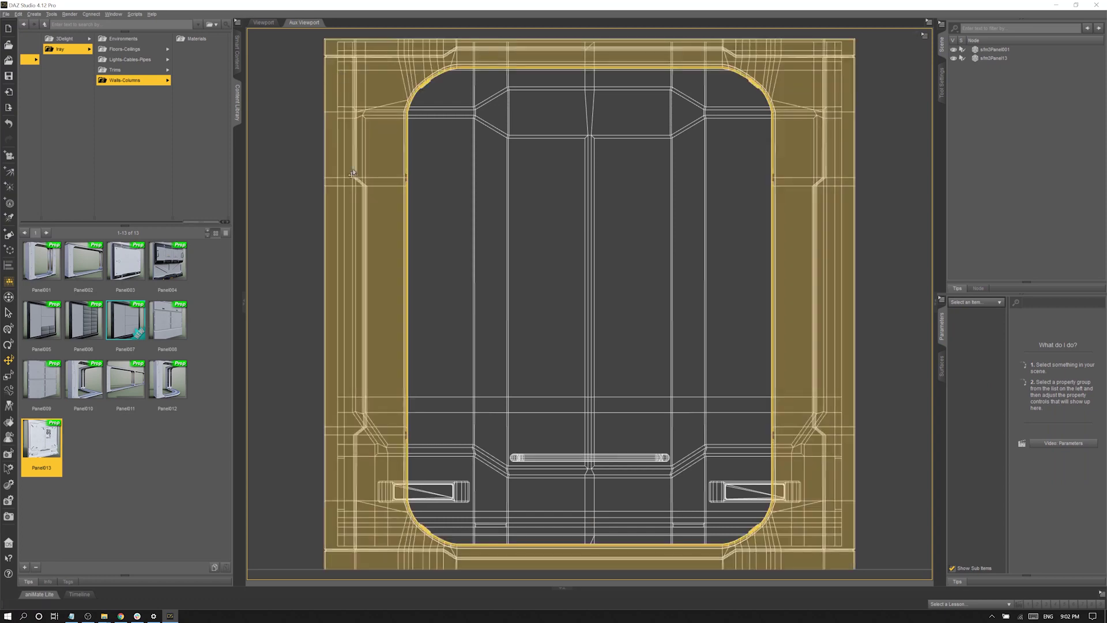
pyautogui.click(264, 23)
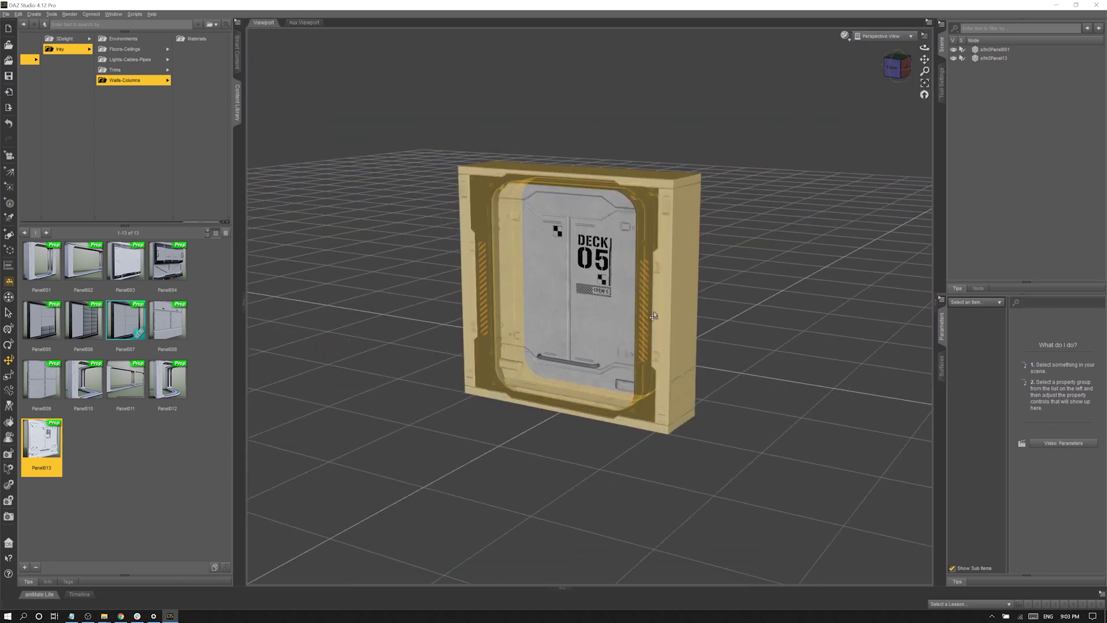
# Select Panel013 and apply the Panel013_Color2 material preset from Walls-Columns.
pyautogui.keyDown('alt'); pyautogui.moveTo(653, 316); pyautogui.dragTo(600, 339); pyautogui.keyUp('alt')
pyautogui.click(599, 339)
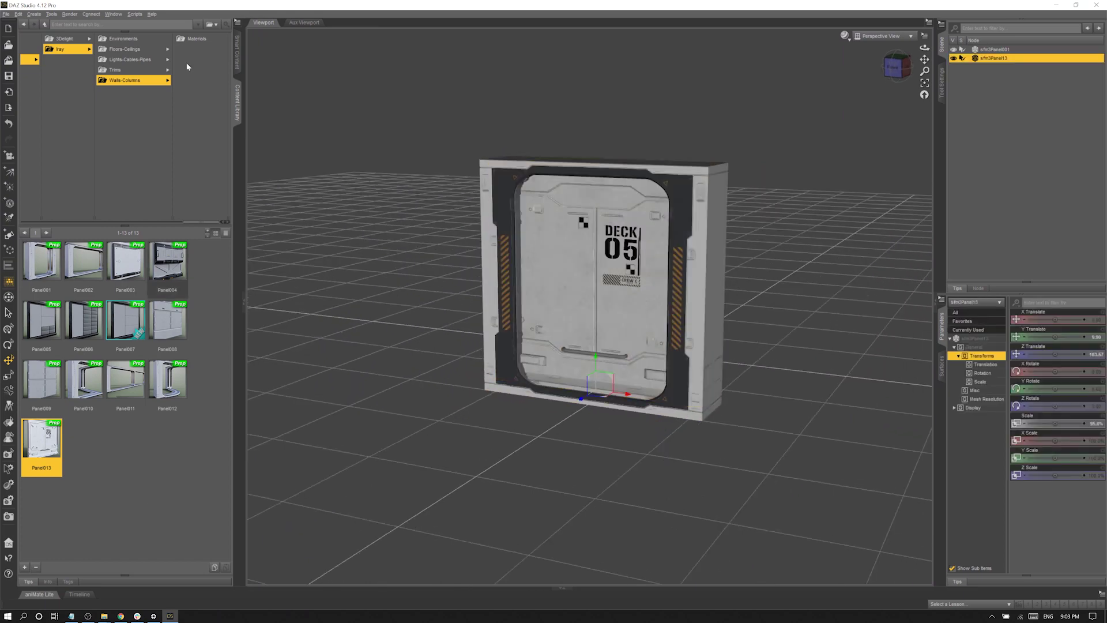
pyautogui.click(196, 39)
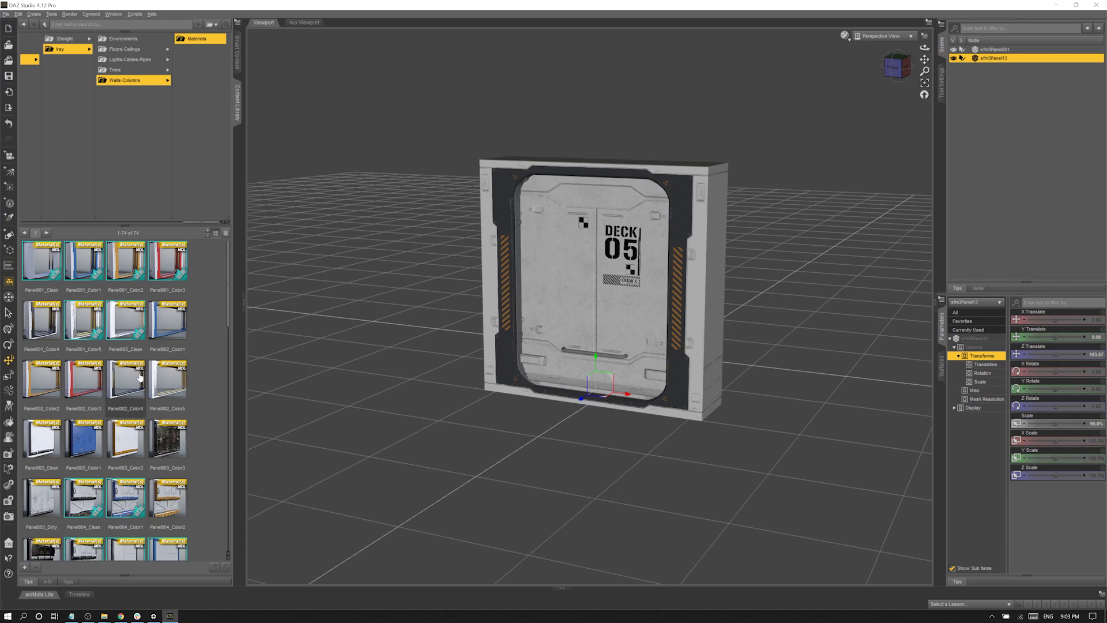
pyautogui.scroll(-15, 63, 451)
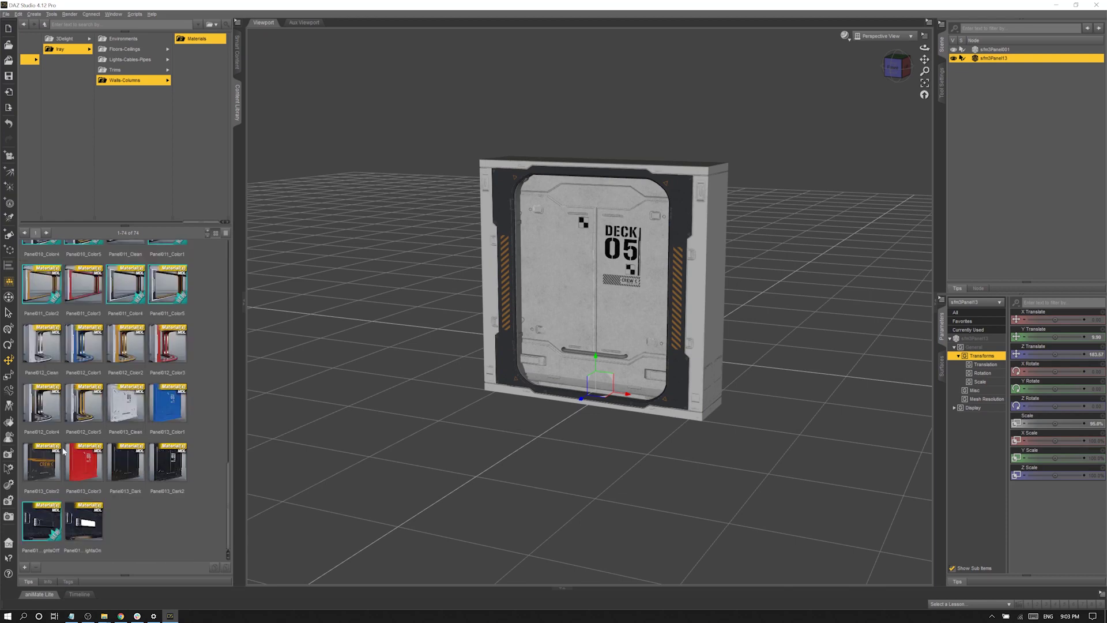
pyautogui.doubleClick(64, 451)
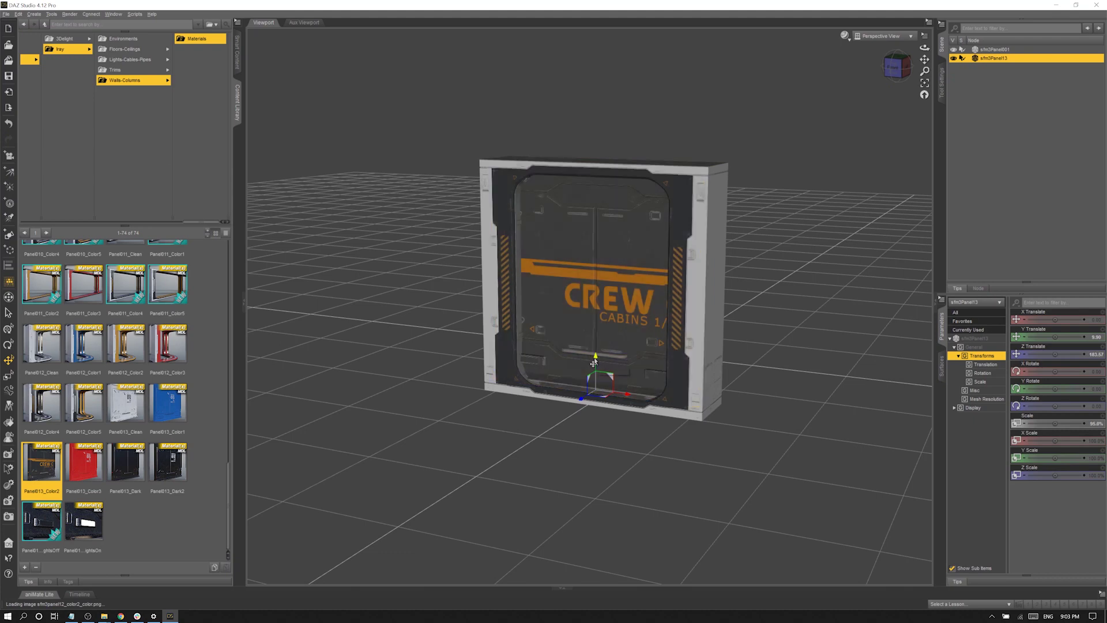
# Try sliding the Panel013 door upward along the Y axis and undo the move.
pyautogui.moveTo(594, 363); pyautogui.dragTo(594, 296)
pyautogui.click(573, 493)
pyautogui.hotkey('ctrl', 'z')
pyautogui.hotkey('ctrl', 'z')
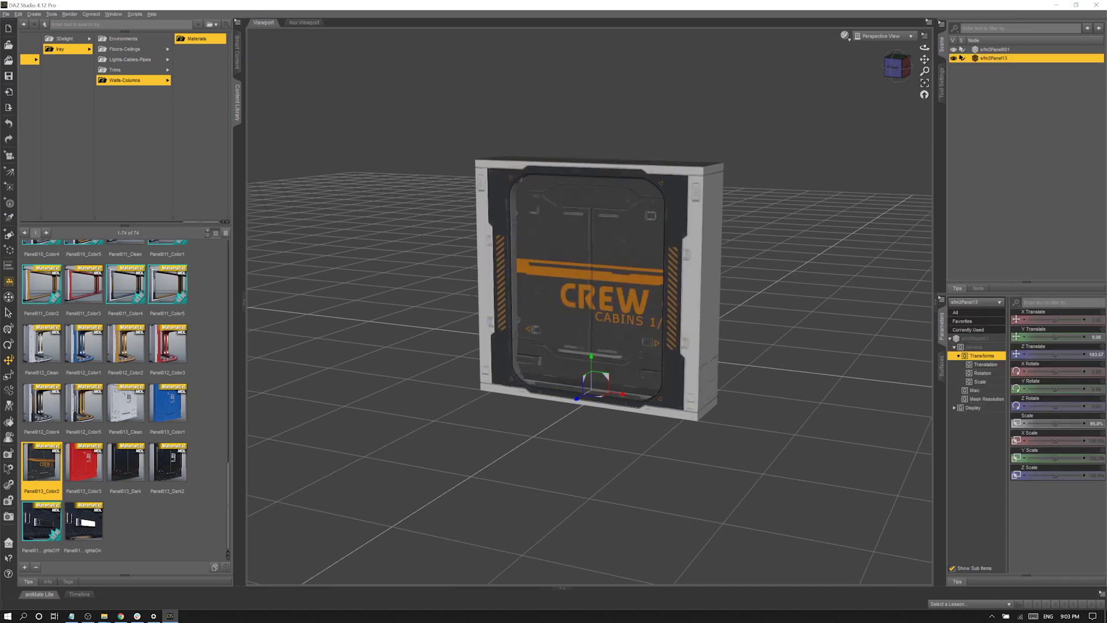
pyautogui.moveTo(663, 440); pyautogui.dragTo(635, 440)
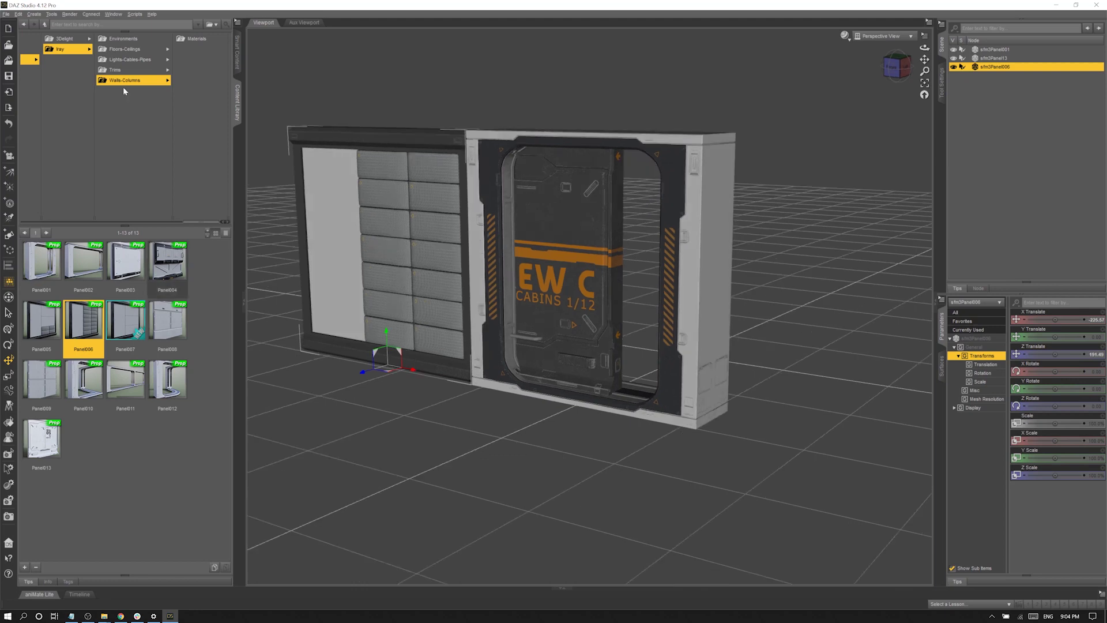
# Load the Trim3 prop from Trims and move it along the X axis against the free side of Panel001.
pyautogui.click(115, 70)
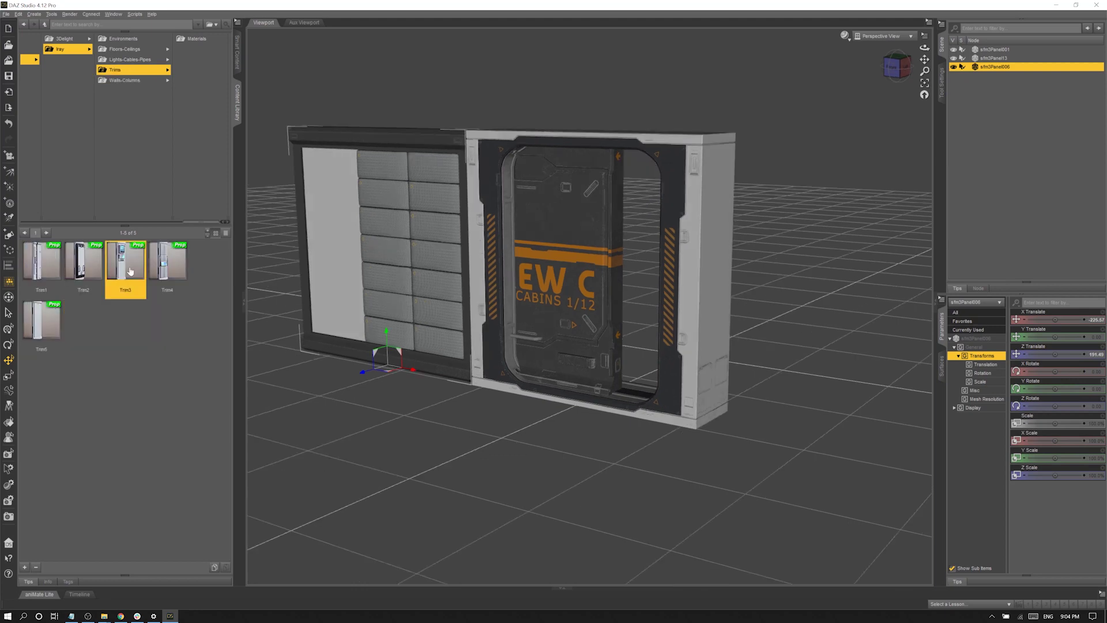
pyautogui.moveTo(131, 271); pyautogui.dragTo(507, 321)
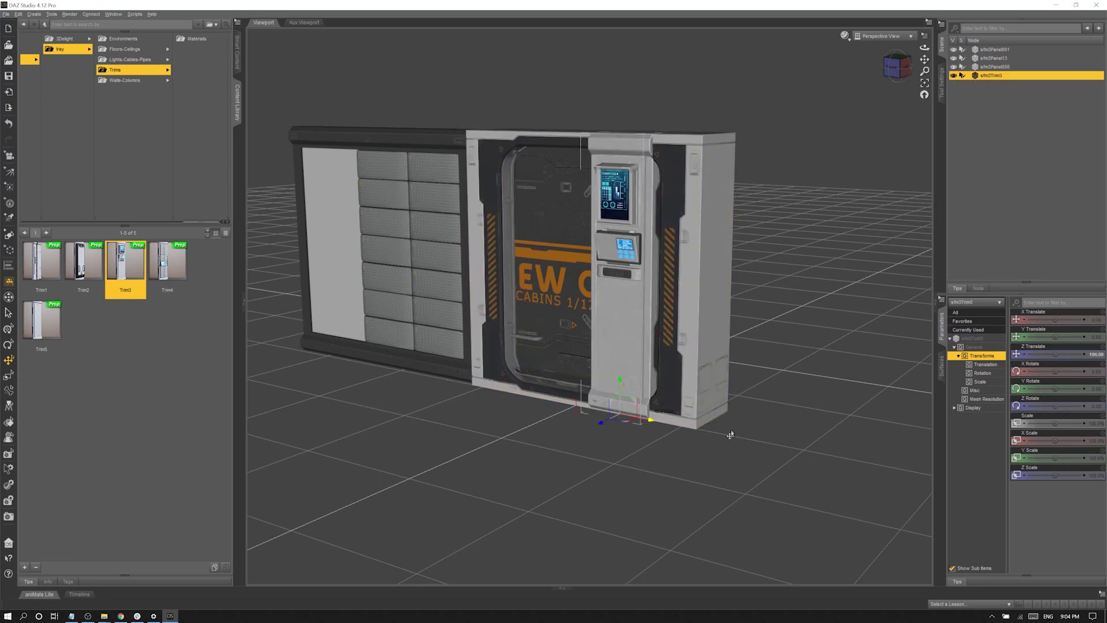
pyautogui.moveTo(730, 434); pyautogui.dragTo(713, 449)
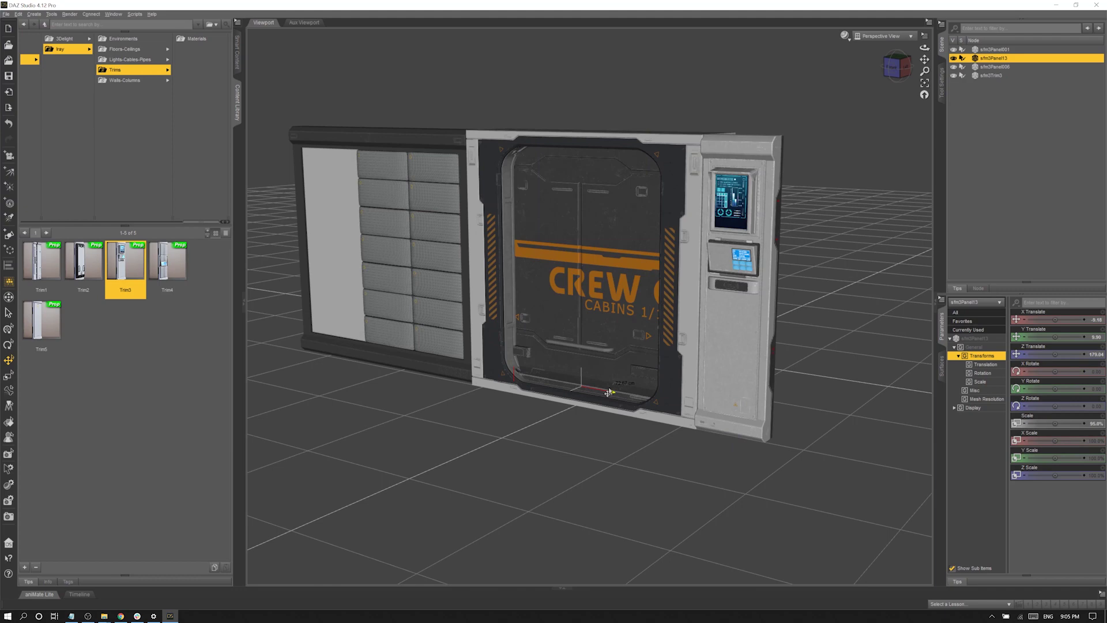
# Apply the Trim3_Color03 material preset to Trim3, then select Panel006.
pyautogui.click(747, 360)
pyautogui.click(747, 360)
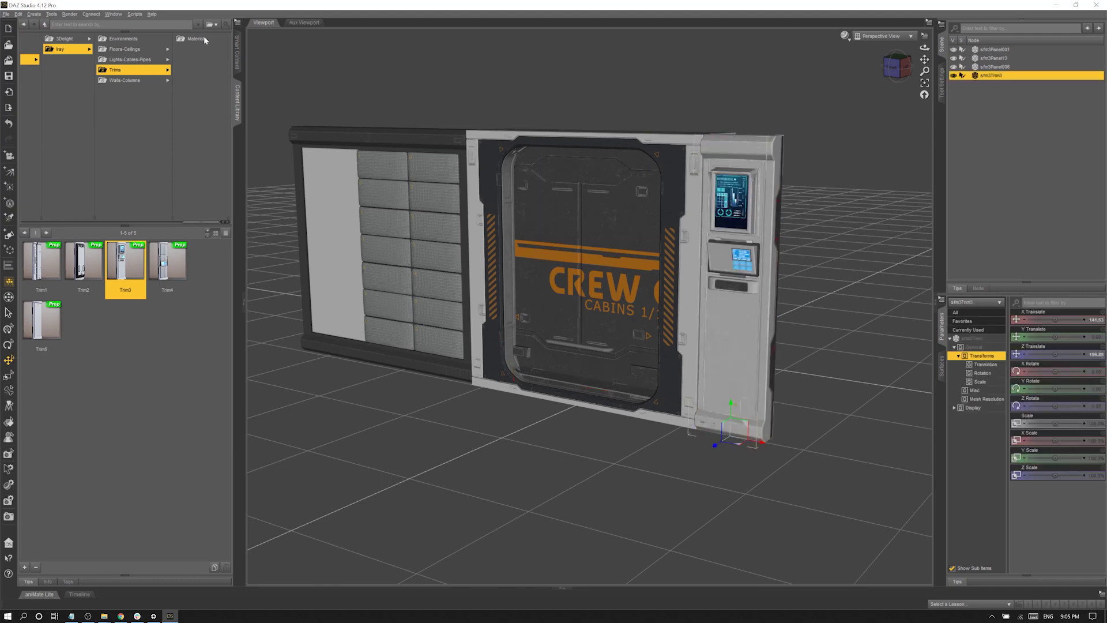
pyautogui.click(196, 39)
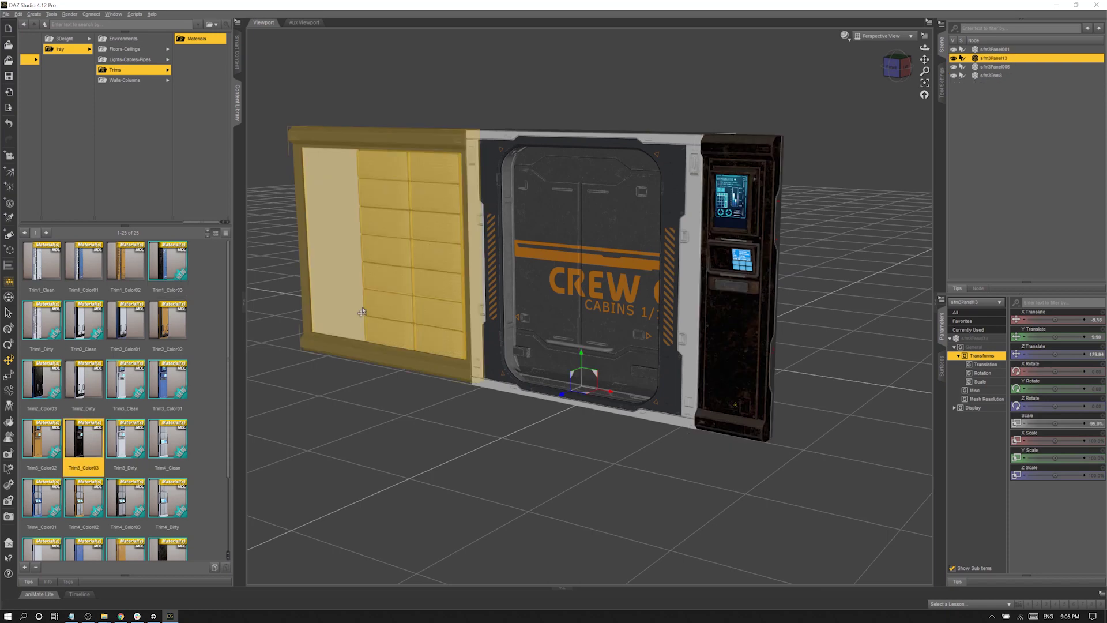
pyautogui.click(362, 312)
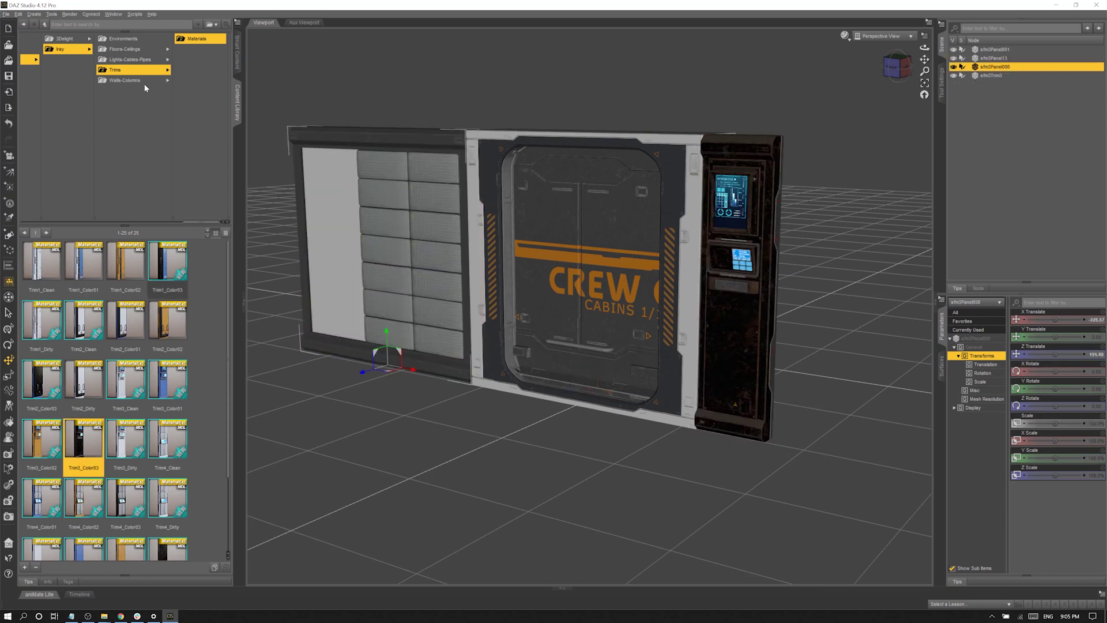
# Select the Panel013 door and apply the Panel013_Dark2 material preset from Walls-Columns.
pyautogui.click(144, 82)
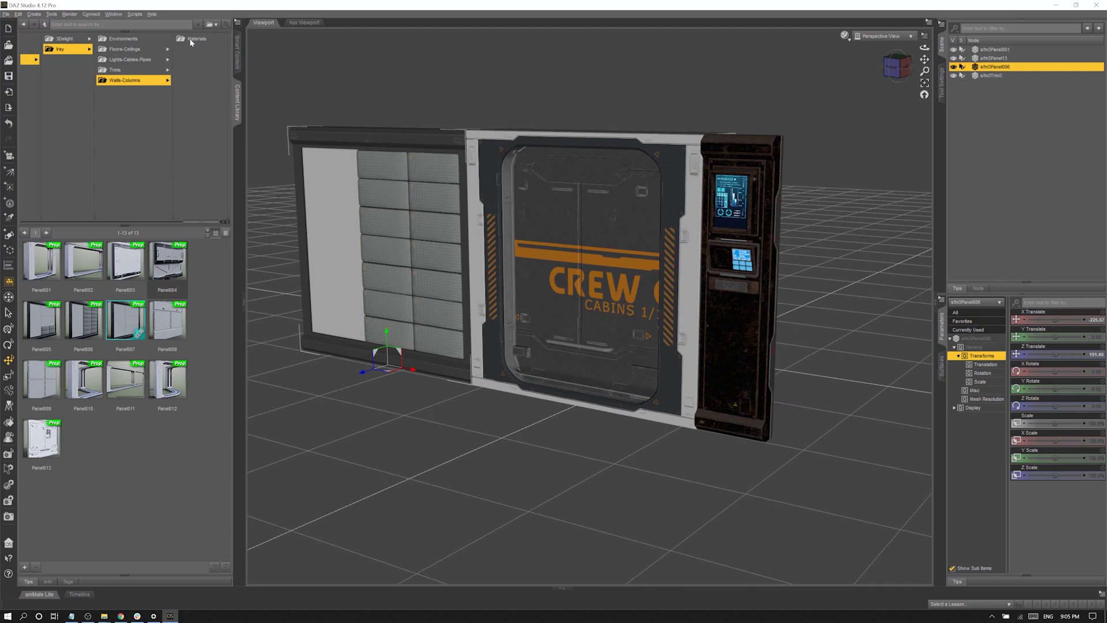
pyautogui.click(191, 40)
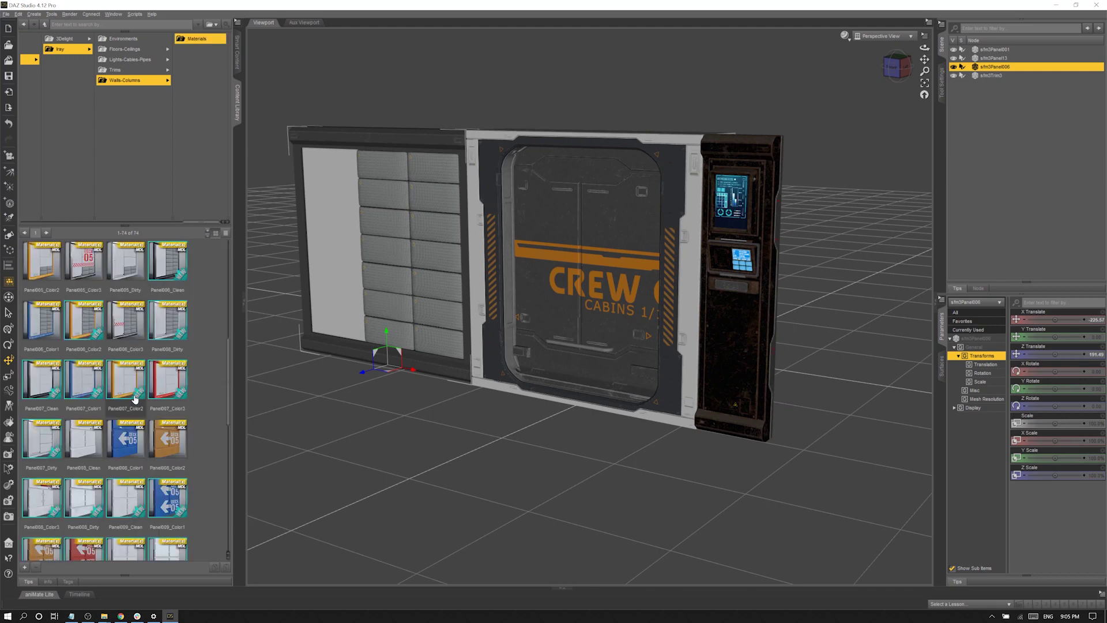
pyautogui.scroll(1, 219, 369)
pyautogui.scroll(1, 235, 353)
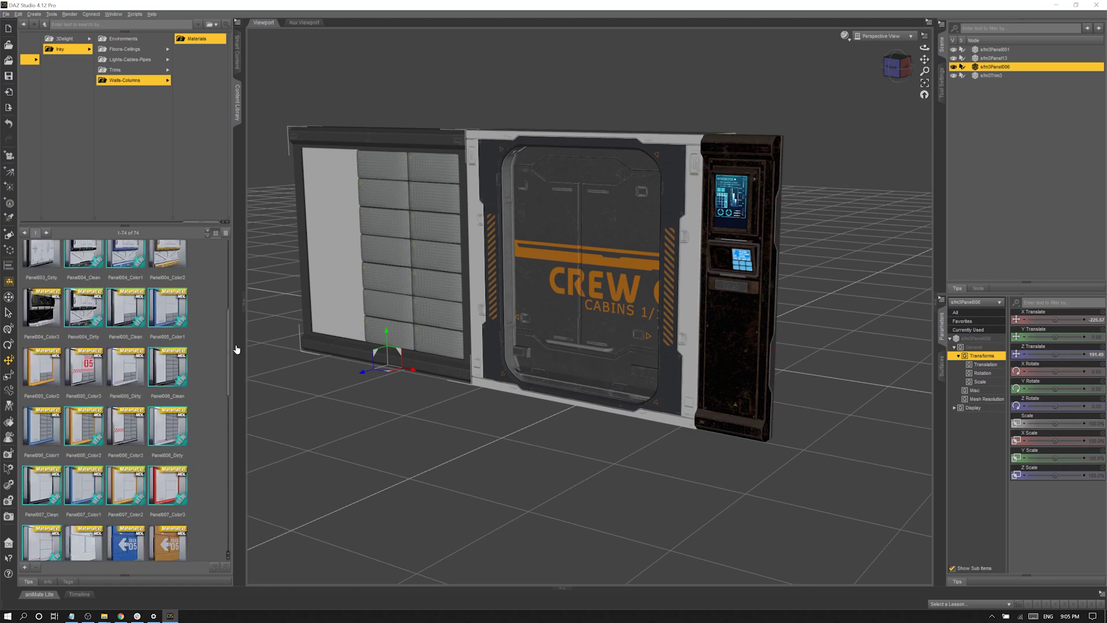
pyautogui.click(651, 281)
pyautogui.scroll(-2, 216, 448)
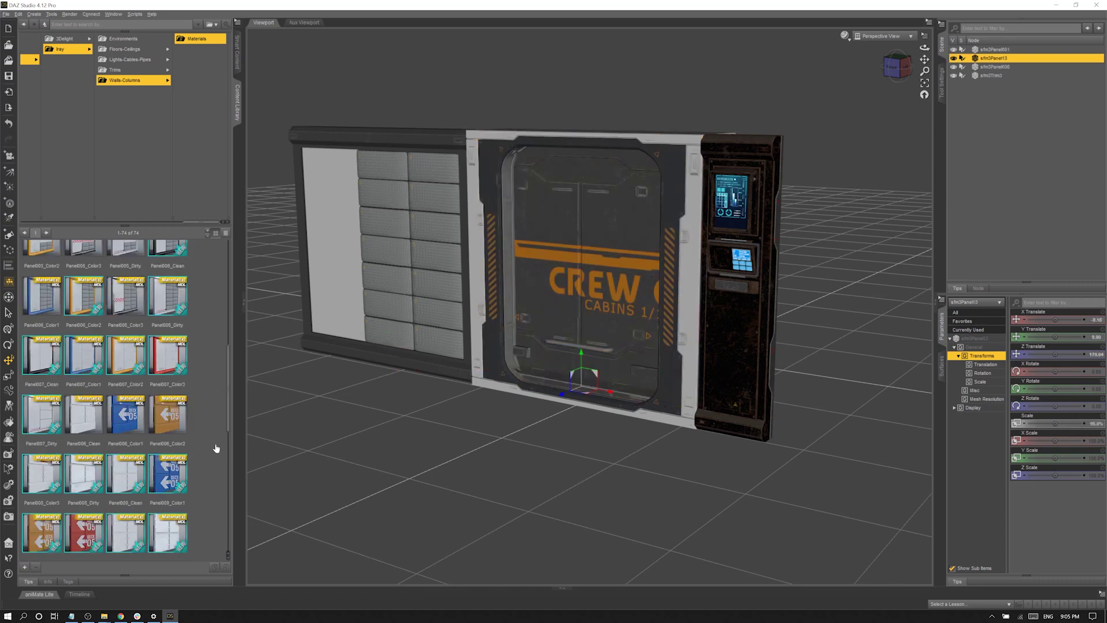
pyautogui.scroll(-5, 215, 479)
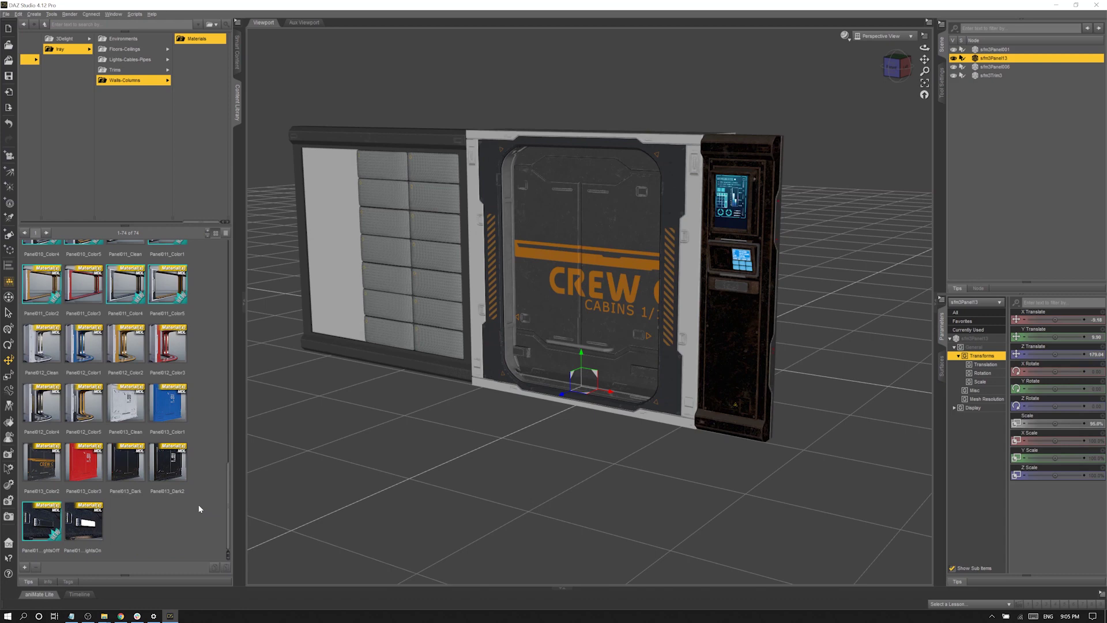
pyautogui.moveTo(167, 461); pyautogui.dragTo(576, 317)
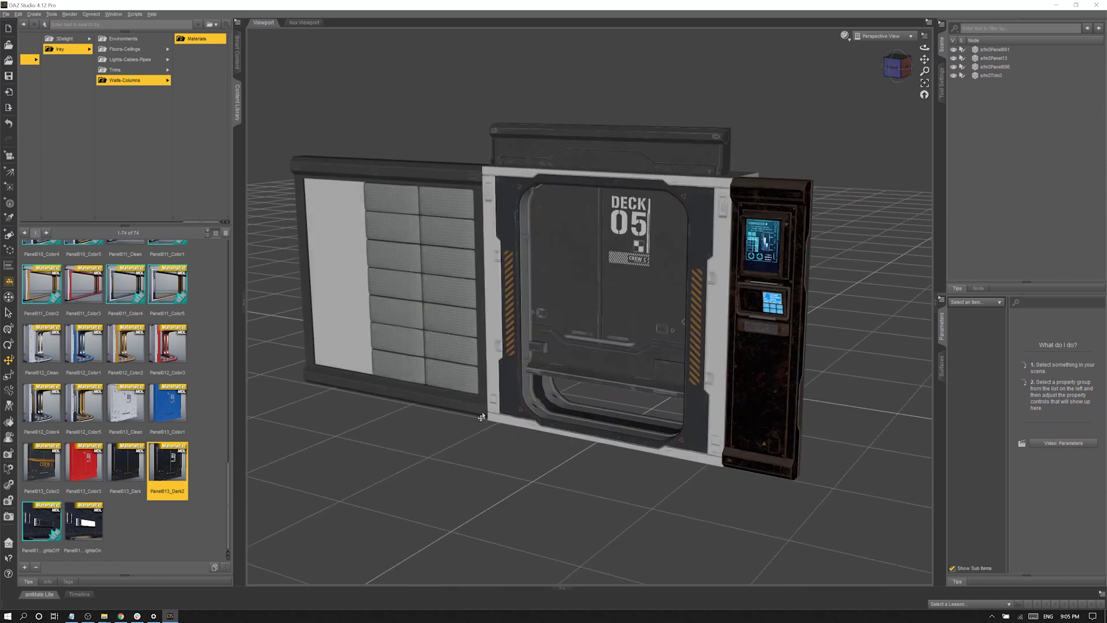
# Delete the Panel013 door and load the Floor01Trim prop from Floors-Ceilings.
pyautogui.click(601, 366)
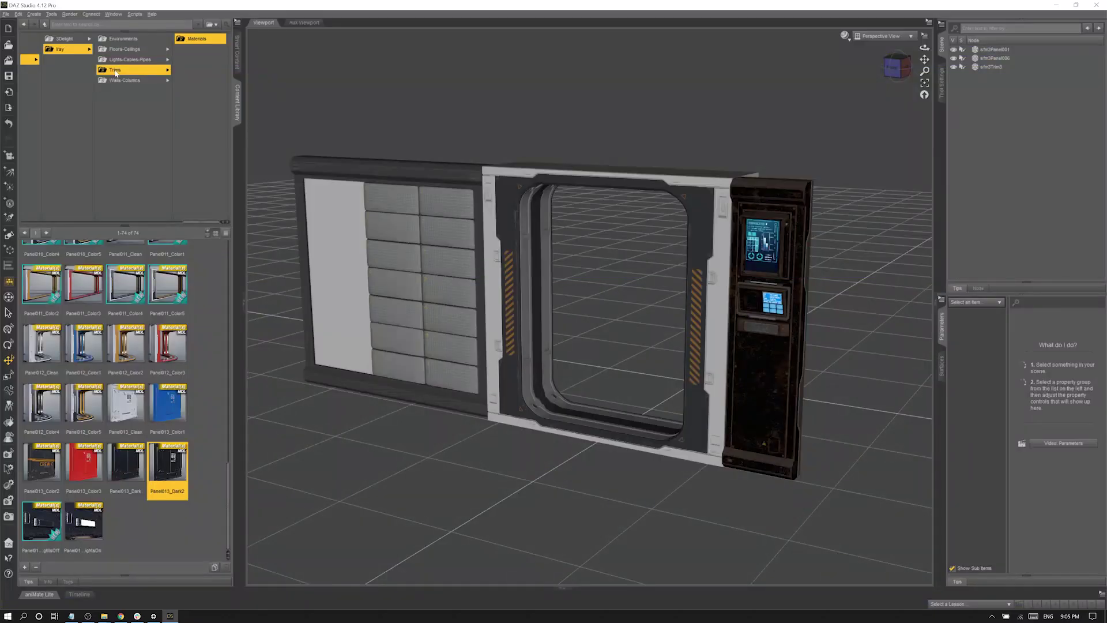
pyautogui.click(124, 49)
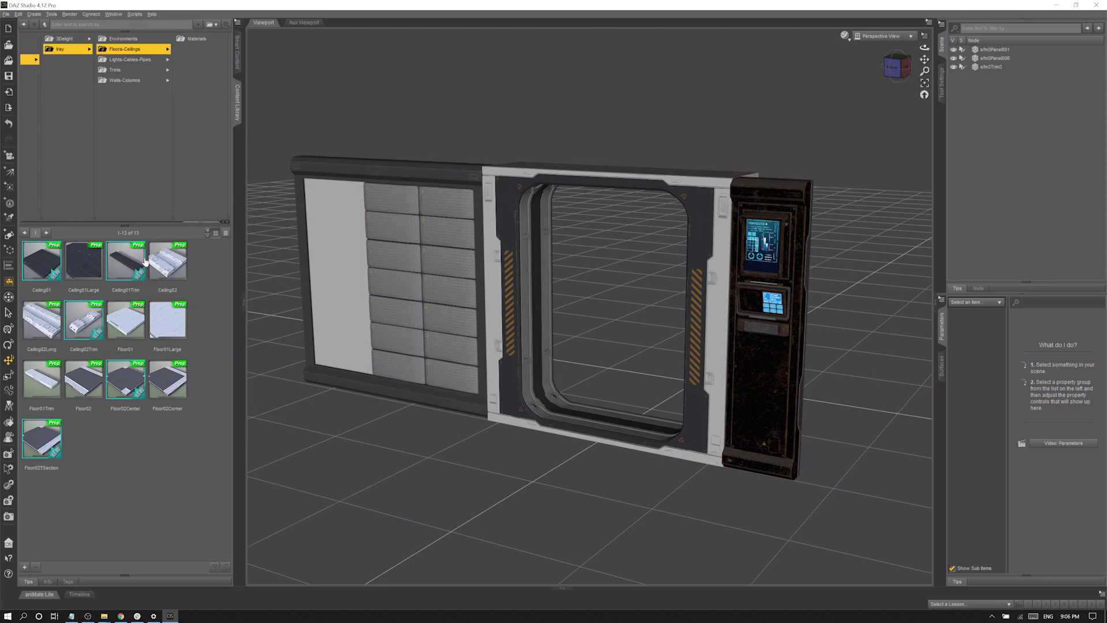
pyautogui.doubleClick(42, 379)
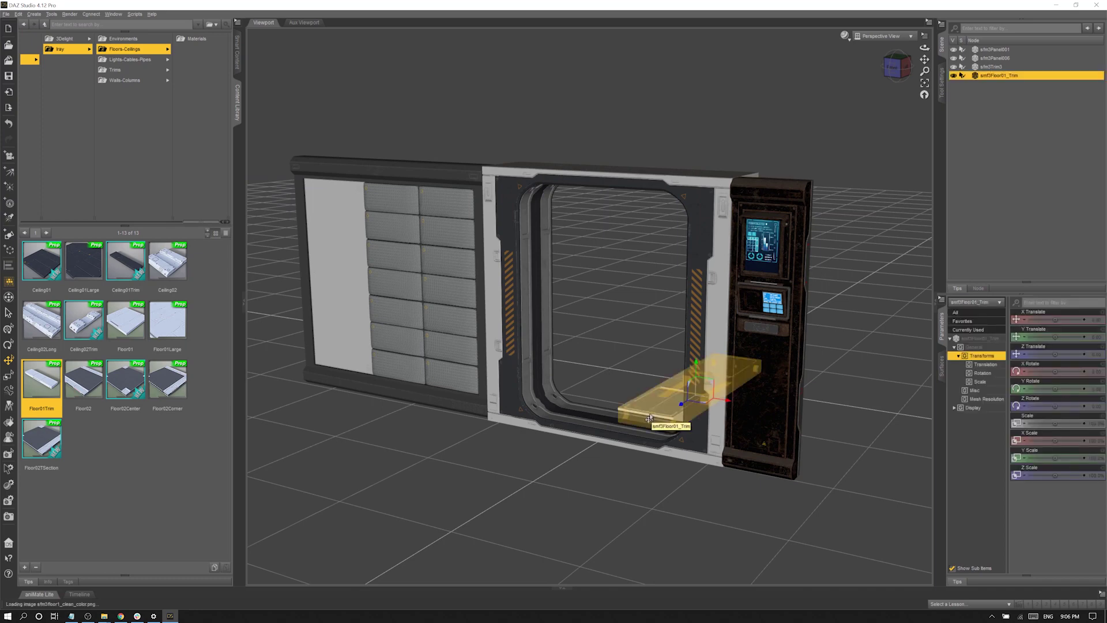
# Rotate the Floor01Trim prop 90 degrees about the X axis so it stands upright.
pyautogui.hotkey('ctrl', 'alt', 'r')
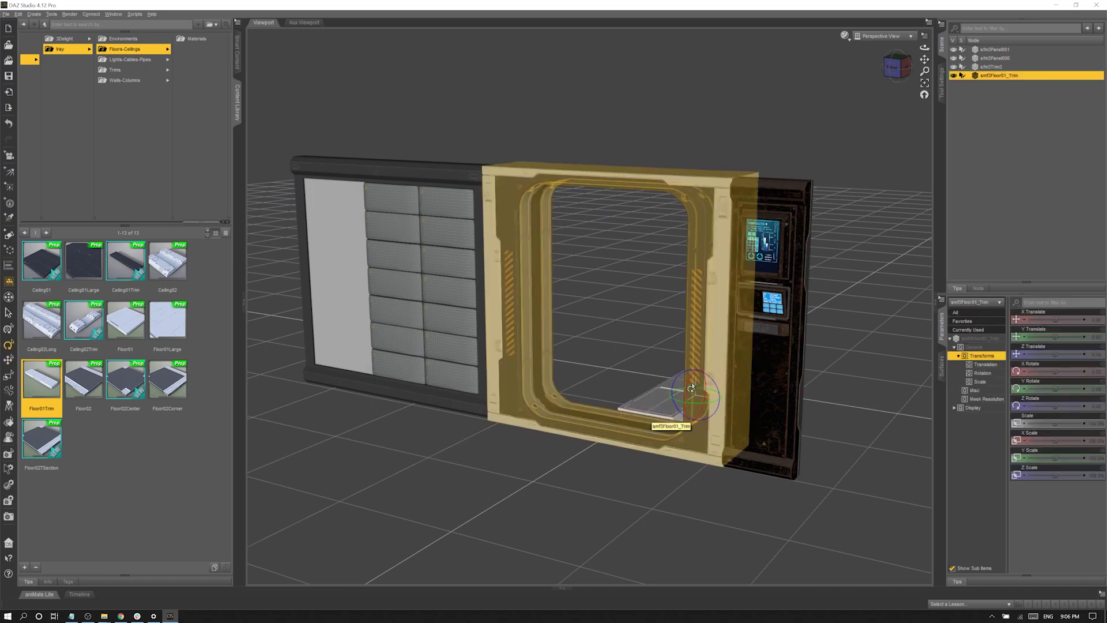
pyautogui.moveTo(687, 389); pyautogui.dragTo(685, 410)
pyautogui.hotkey('ctrl', 'z')
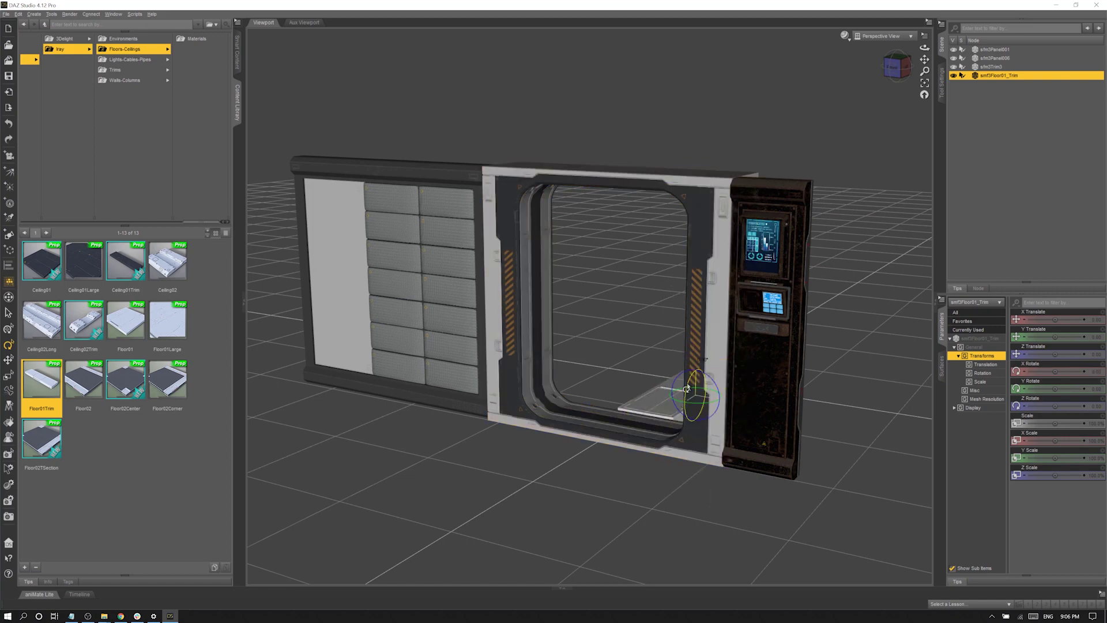
pyautogui.moveTo(686, 389); pyautogui.dragTo(696, 437)
# Move the upright Floor01Trim forward into Panel001's frame and raise it to fill the opening's height.
pyautogui.hotkey('ctrl', 'alt', 't')
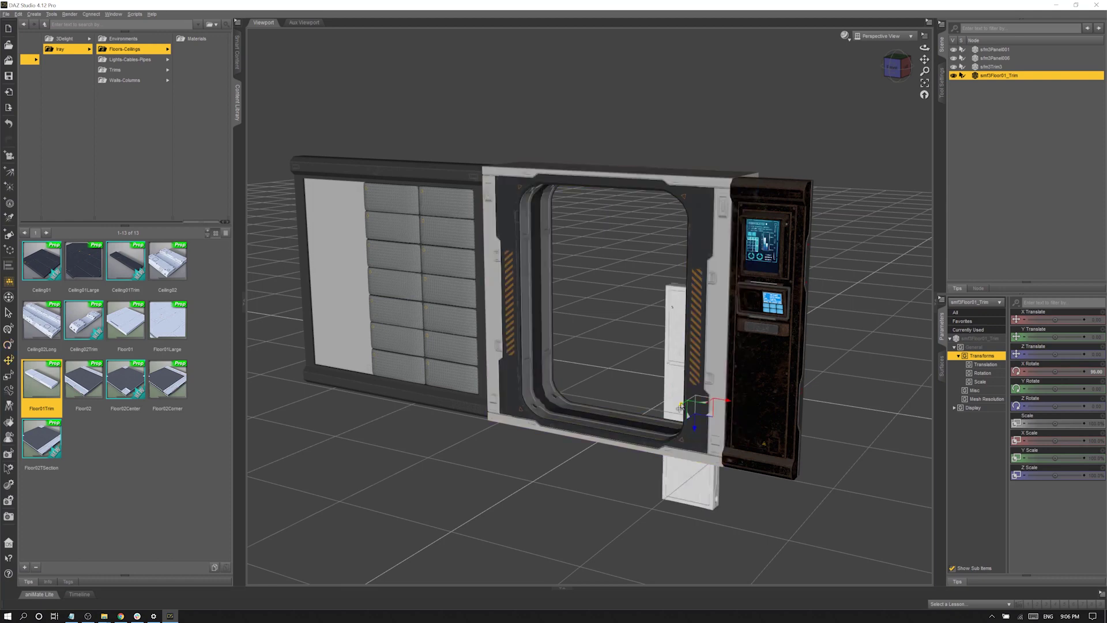
pyautogui.moveTo(679, 406); pyautogui.dragTo(591, 447)
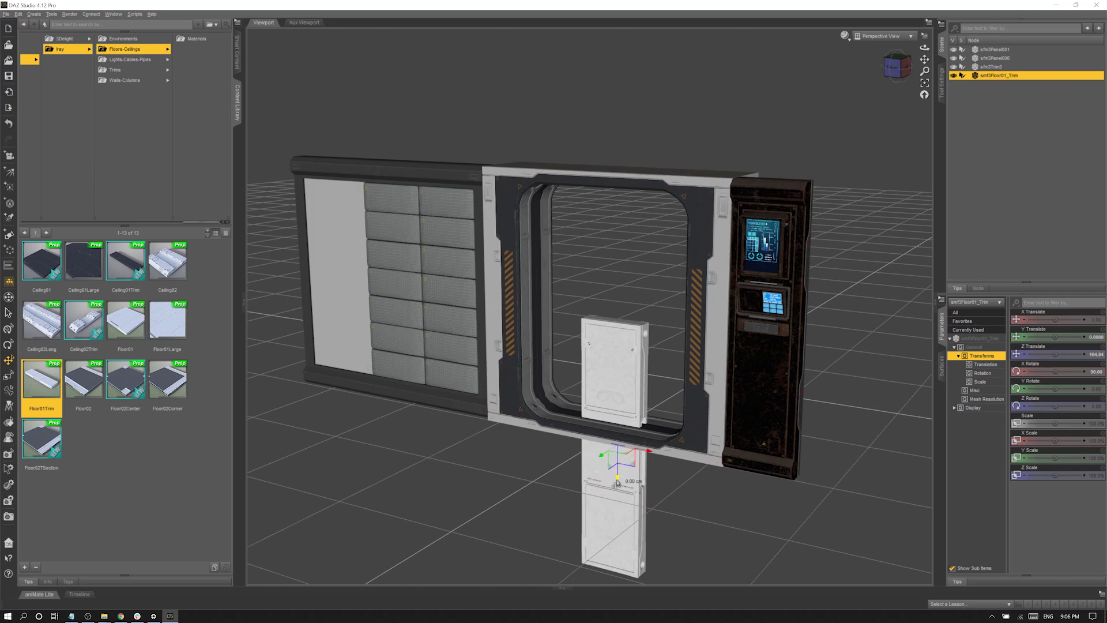
pyautogui.moveTo(617, 482); pyautogui.dragTo(631, 346)
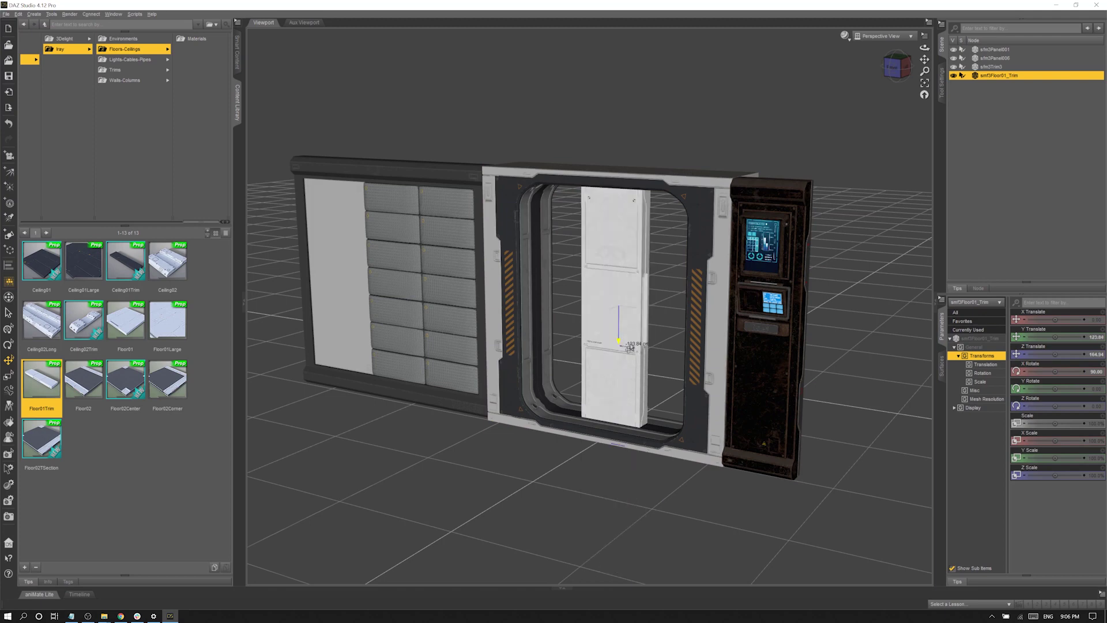
# Slide the upright floor trim along the X axis, duplicate it, and position the two pieces at opposite sides of the doorway.
pyautogui.moveTo(631, 347); pyautogui.dragTo(714, 287, button='middle')
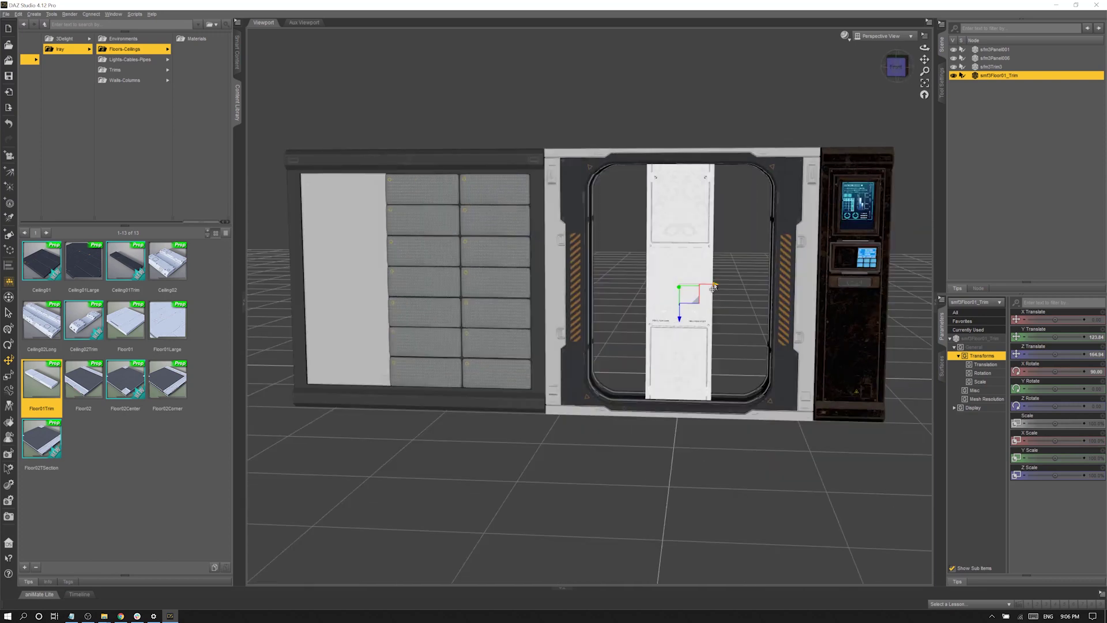
pyautogui.moveTo(714, 286); pyautogui.dragTo(650, 288)
pyautogui.hotkey('ctrl', 'd')
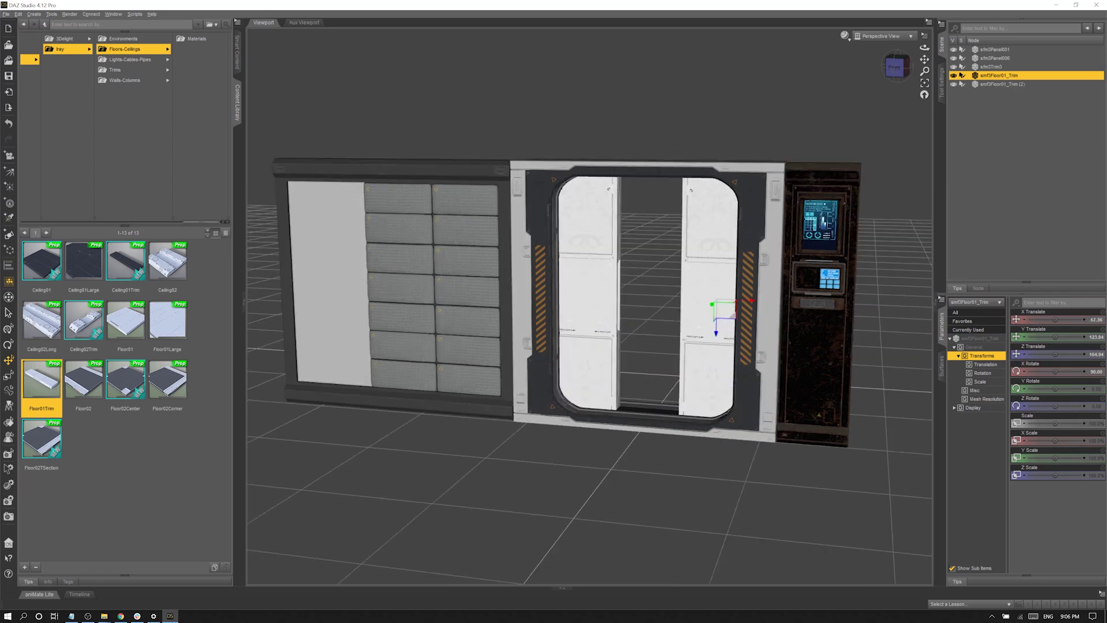
pyautogui.moveTo(721, 321); pyautogui.dragTo(736, 553, button='middle')
pyautogui.click(737, 553)
pyautogui.click(576, 334)
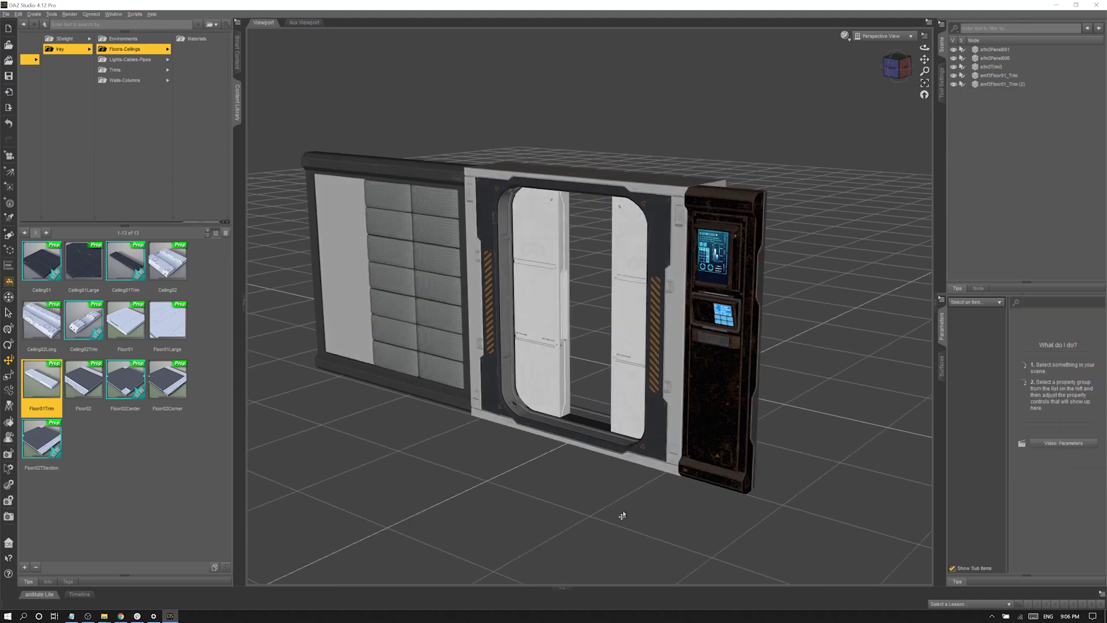
pyautogui.keyDown('alt'); pyautogui.moveTo(622, 515); pyautogui.dragTo(606, 502); pyautogui.keyUp('alt')
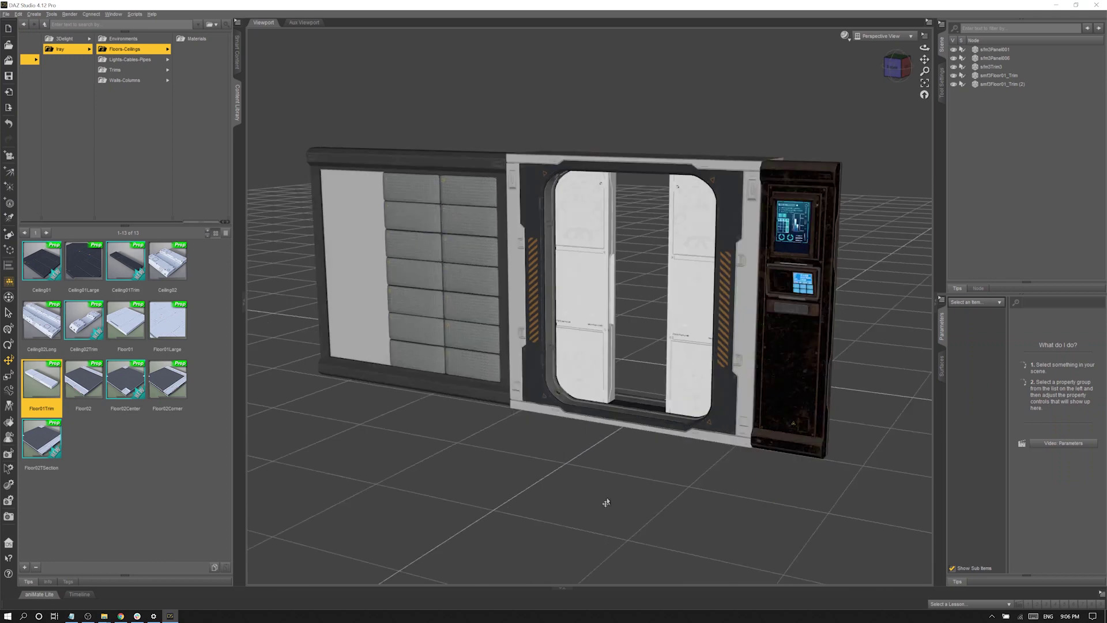
# Select Trim3 and apply the Trim3_Dirty material preset from Trims.
pyautogui.click(728, 391)
pyautogui.click(197, 38)
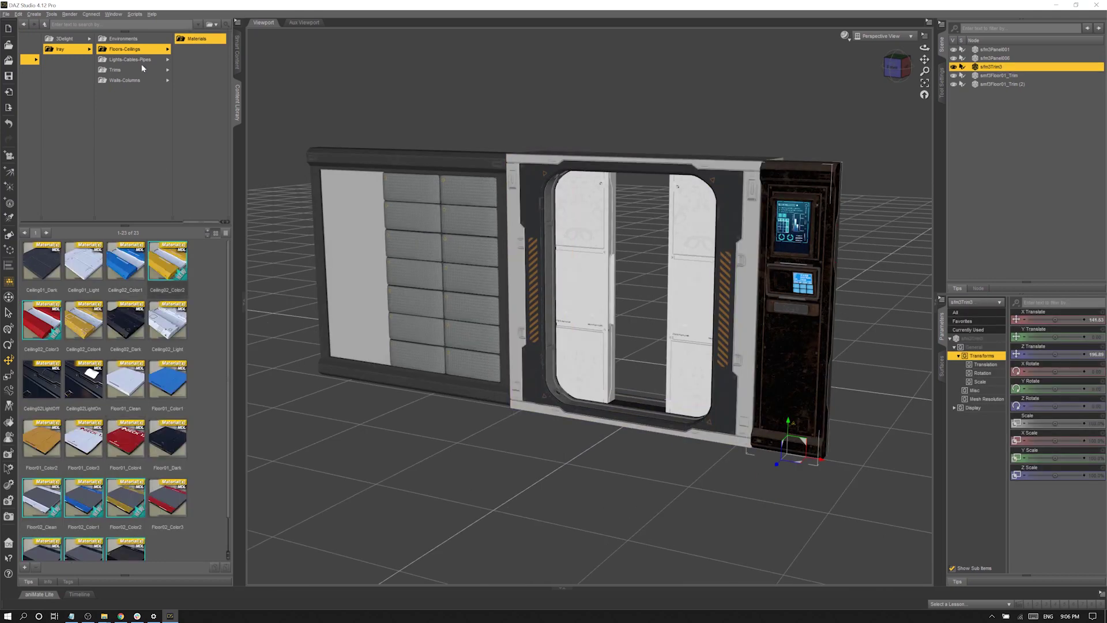
pyautogui.click(143, 69)
pyautogui.click(191, 40)
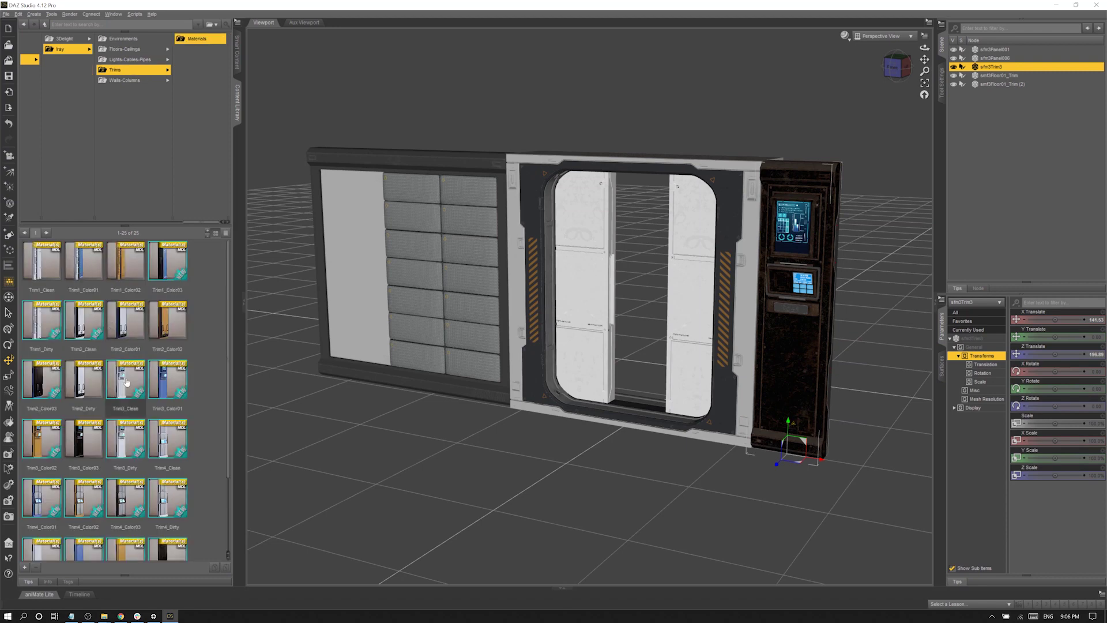
pyautogui.click(127, 448)
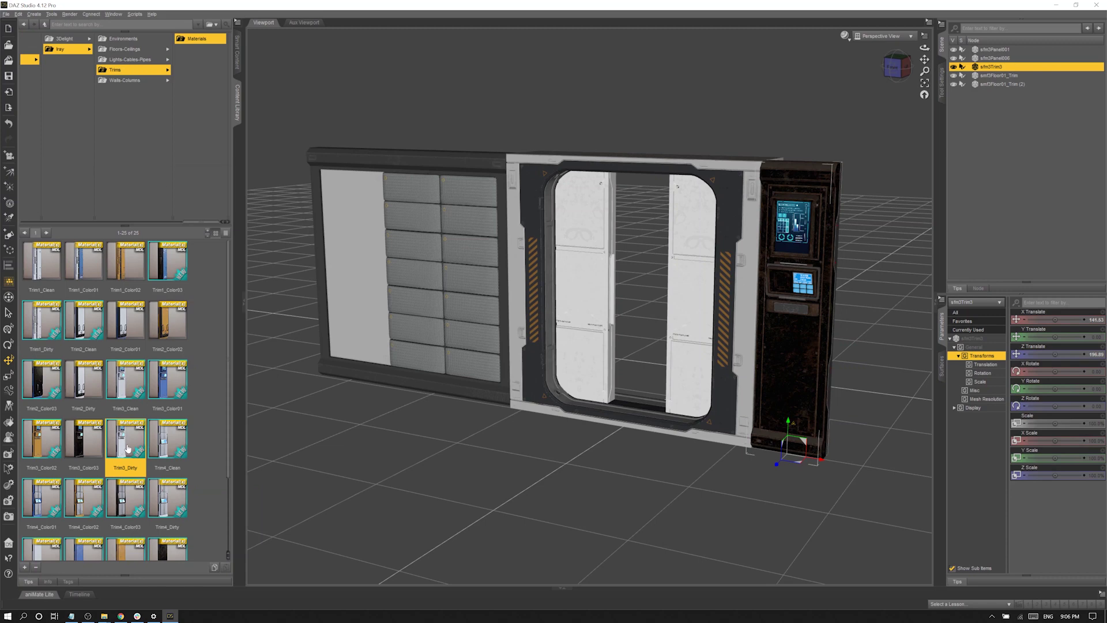
pyautogui.doubleClick(128, 448)
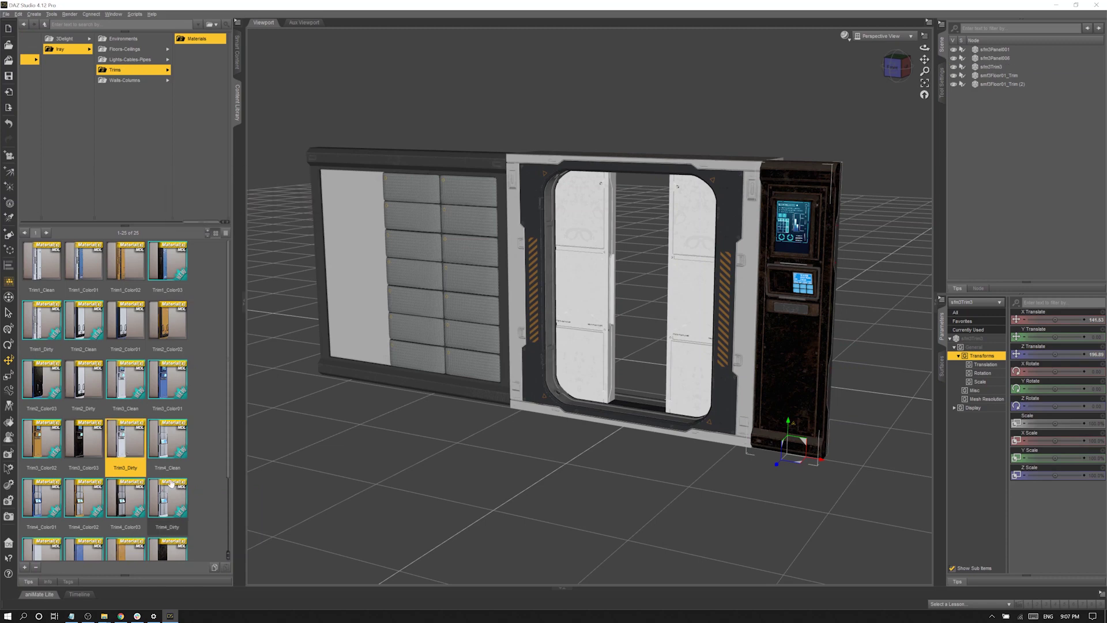
pyautogui.moveTo(583, 489); pyautogui.dragTo(585, 495, button='middle')
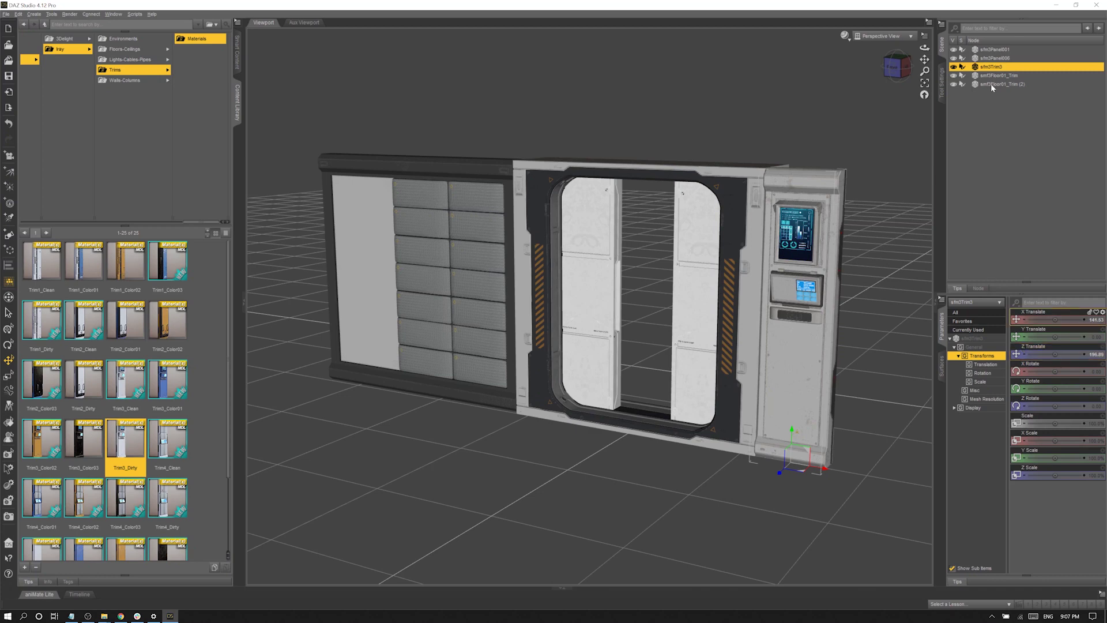
# Find the Floor01_Trim (2) node among the scene nodes and duplicate it in place.
pyautogui.click(984, 50)
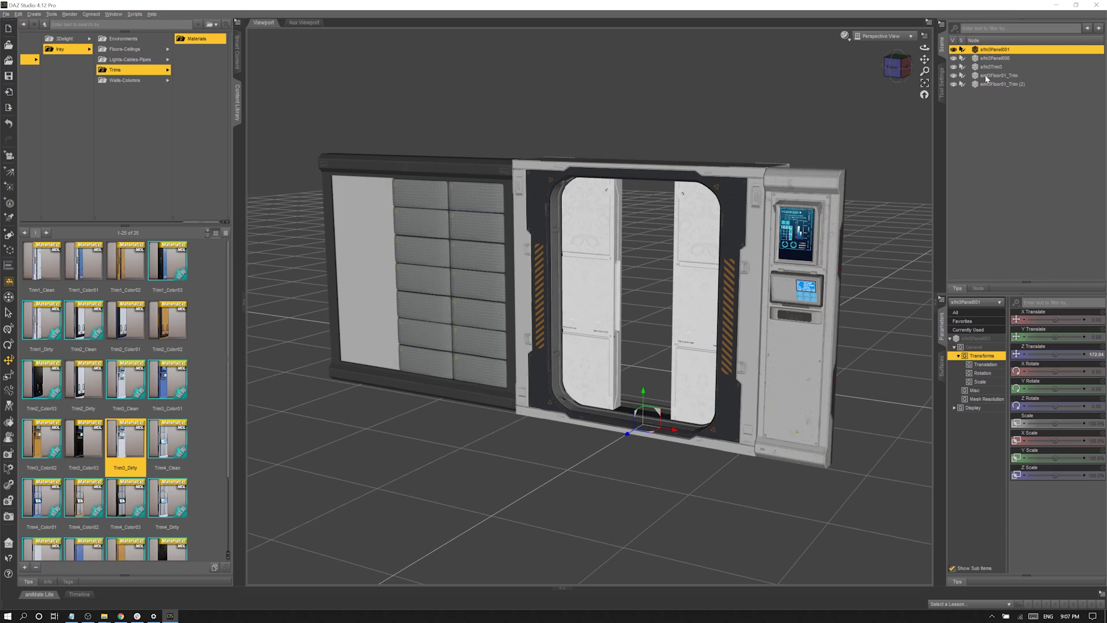
pyautogui.click(997, 84)
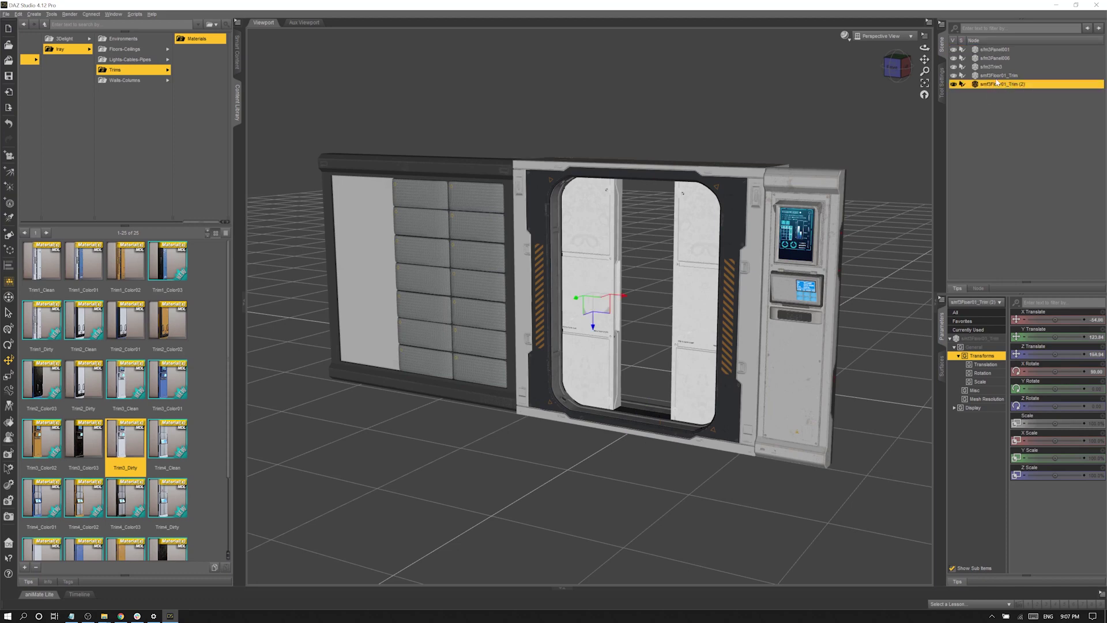
pyautogui.click(995, 77)
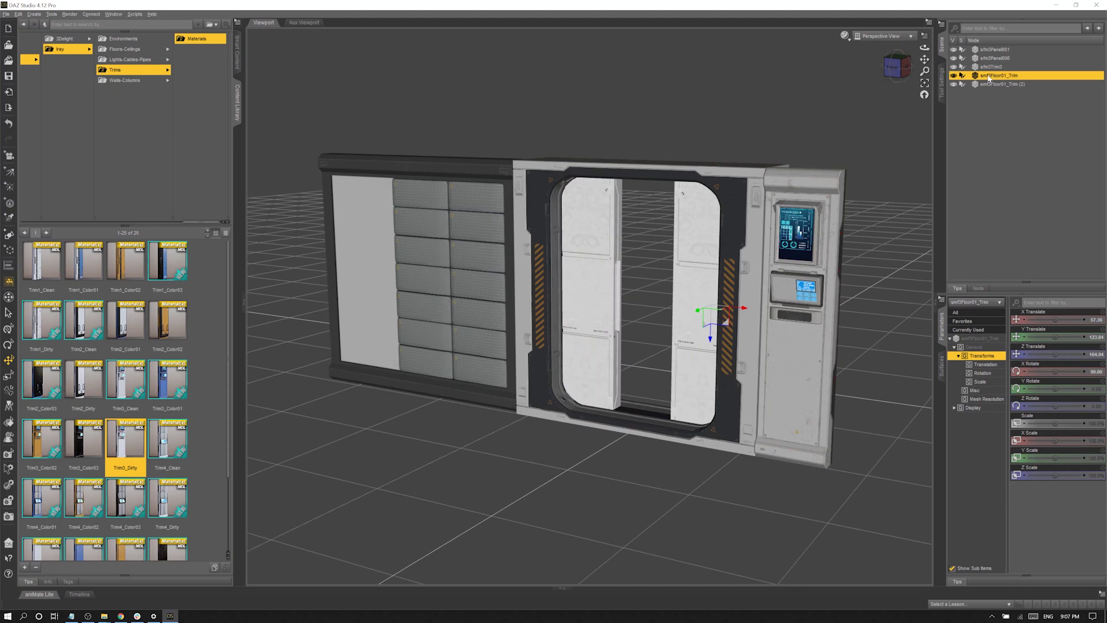
pyautogui.moveTo(1019, 75); pyautogui.dragTo(991, 76)
pyautogui.click(987, 107)
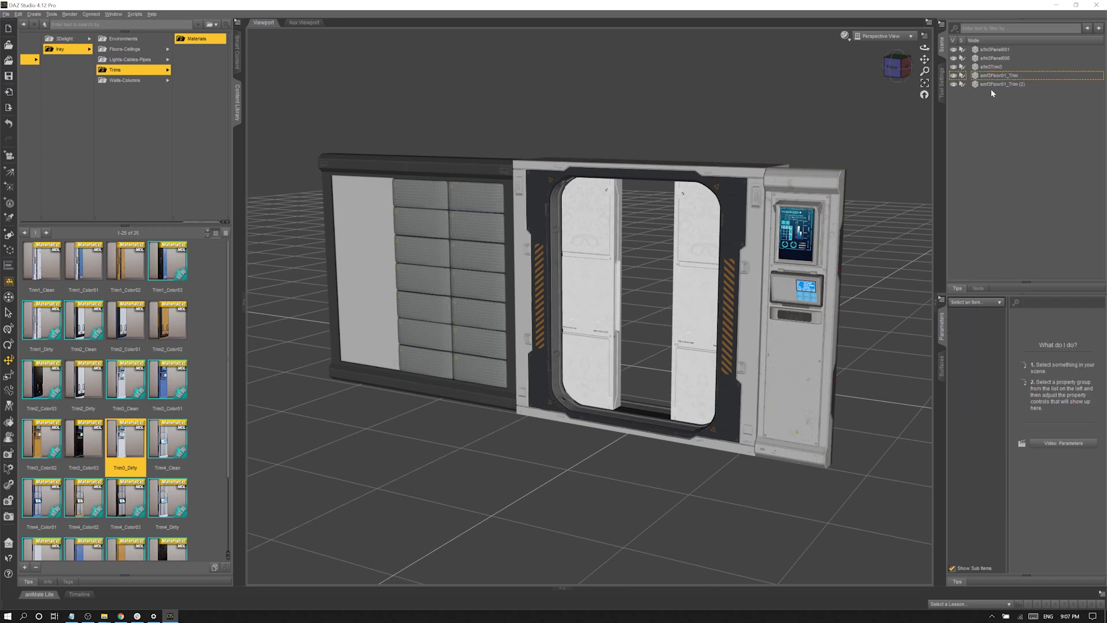
pyautogui.click(992, 86)
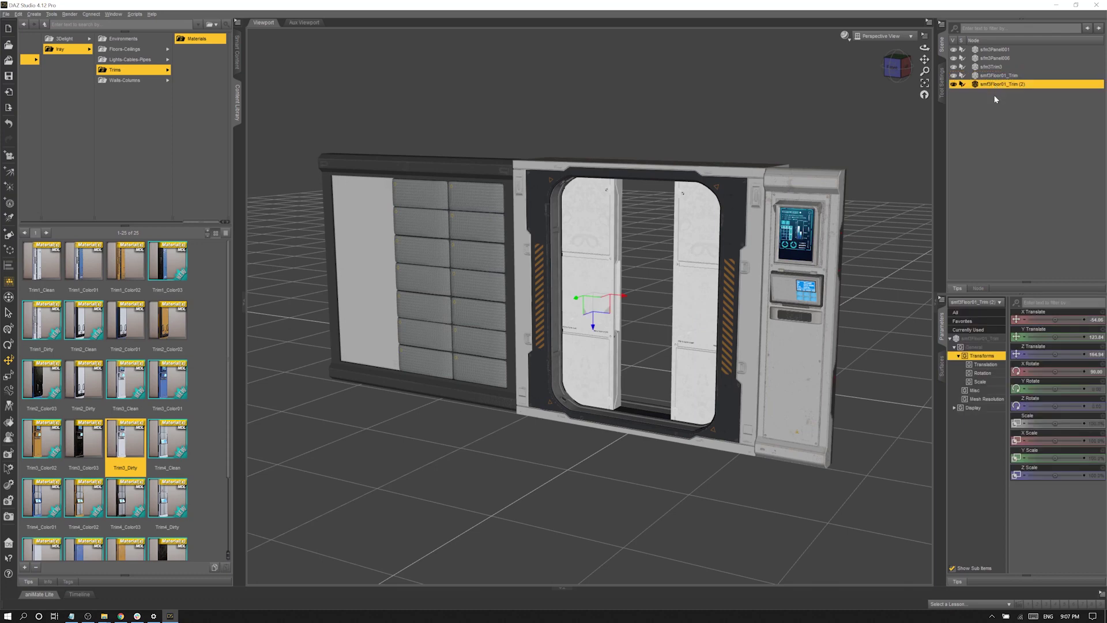
pyautogui.click(1016, 93)
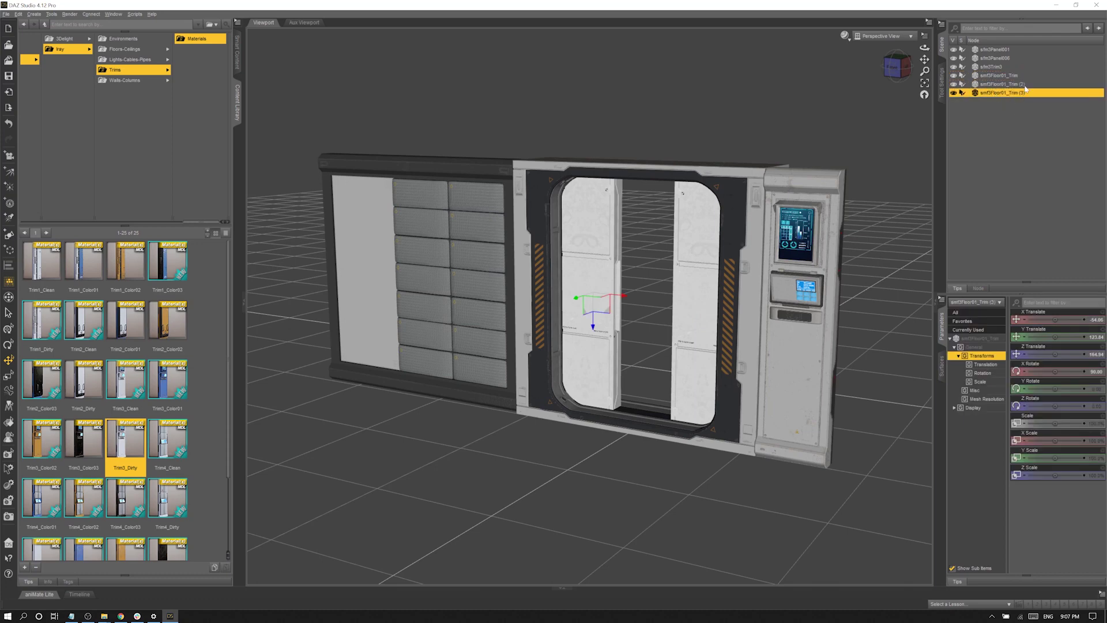
pyautogui.click(1003, 110)
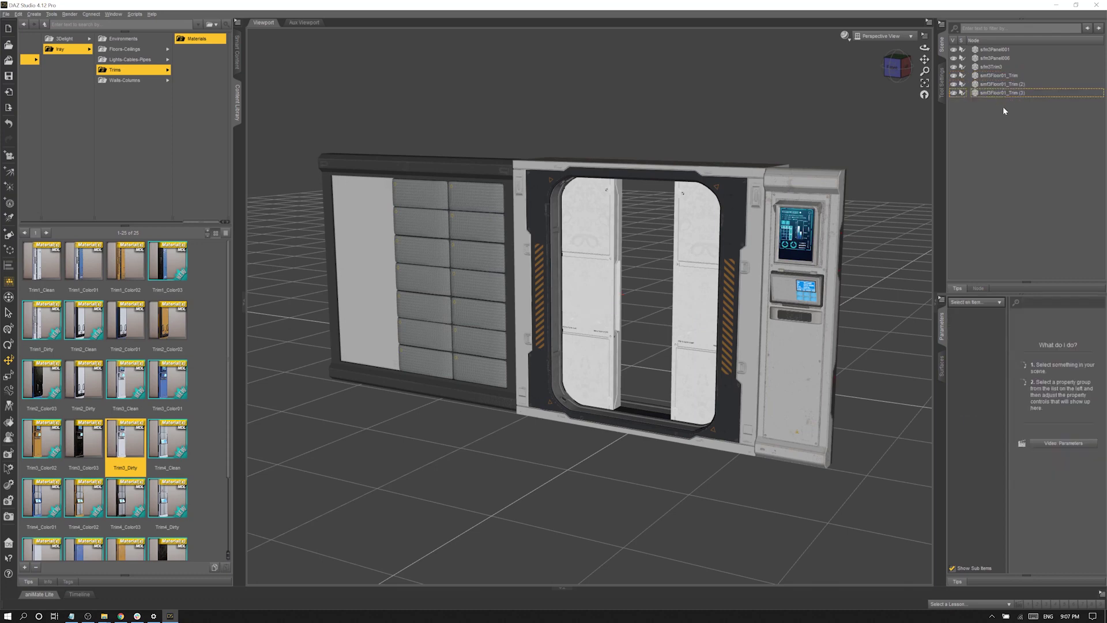
# Filter the scene nodes by "panel01" and clear the filter.
pyautogui.click(1001, 77)
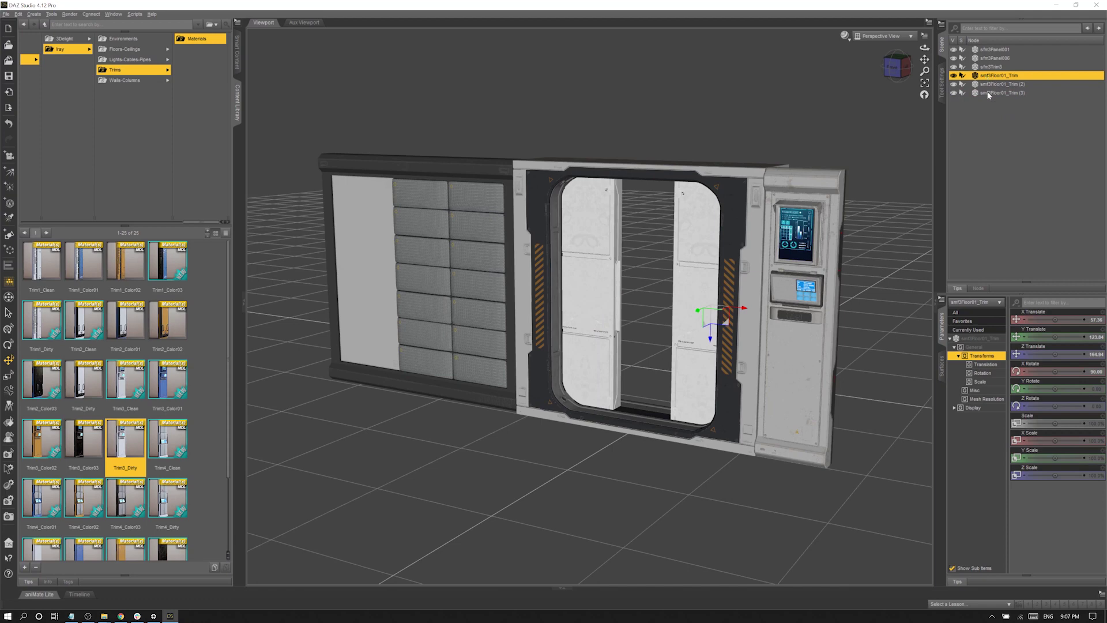
pyautogui.click(988, 120)
pyautogui.click(962, 27)
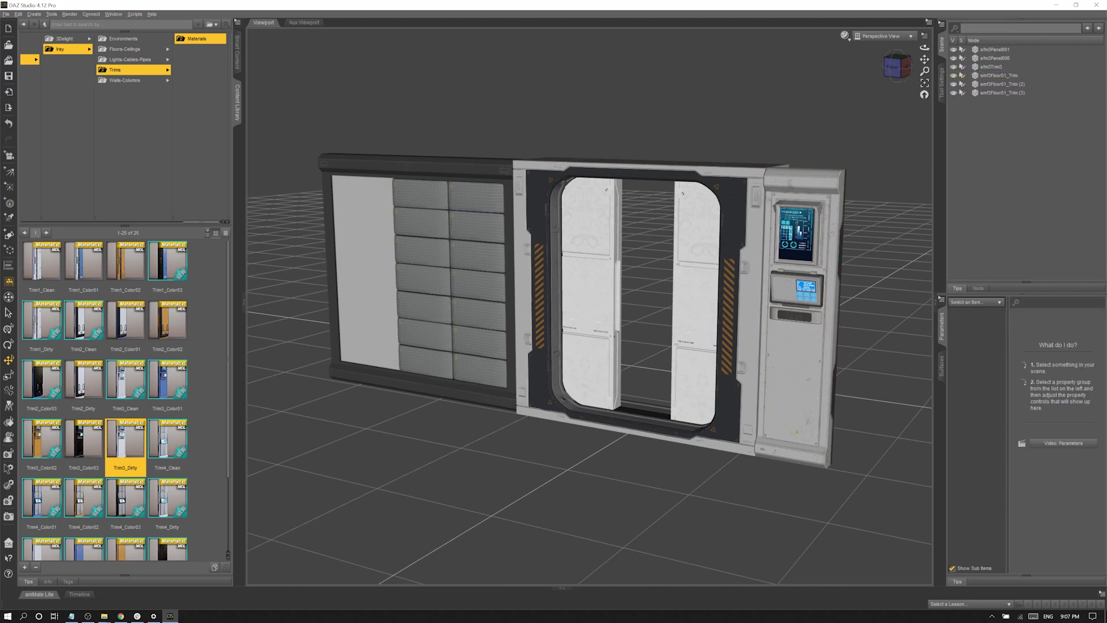
pyautogui.write('panel01')
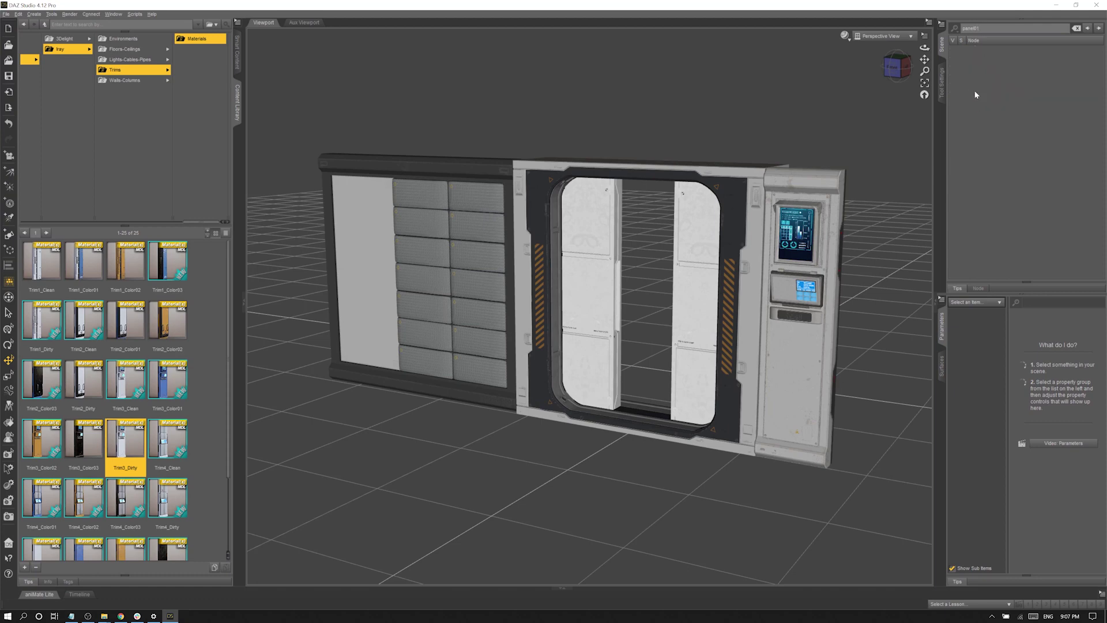
pyautogui.press('BackSpace')
pyautogui.press('BackSpace')
pyautogui.press('BackSpace')
pyautogui.press('BackSpace')
pyautogui.press('BackSpace')
pyautogui.press('BackSpace')
pyautogui.press('BackSpace')
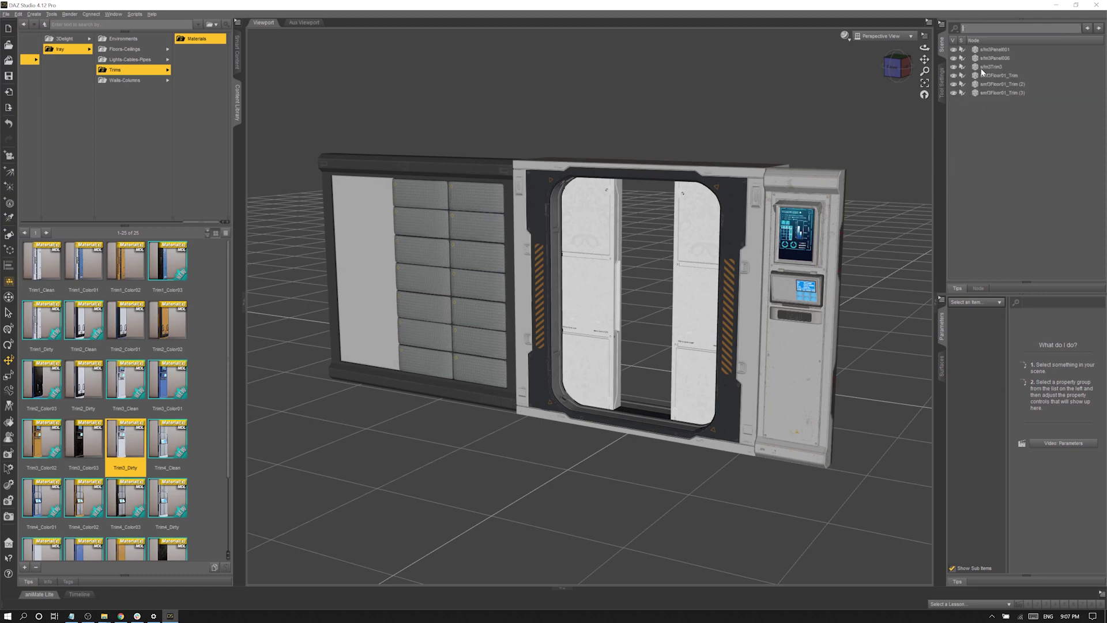
# Rename the three floor trim nodes by removing the prefix so their names begin with Floor01_Trim.
pyautogui.click(985, 51)
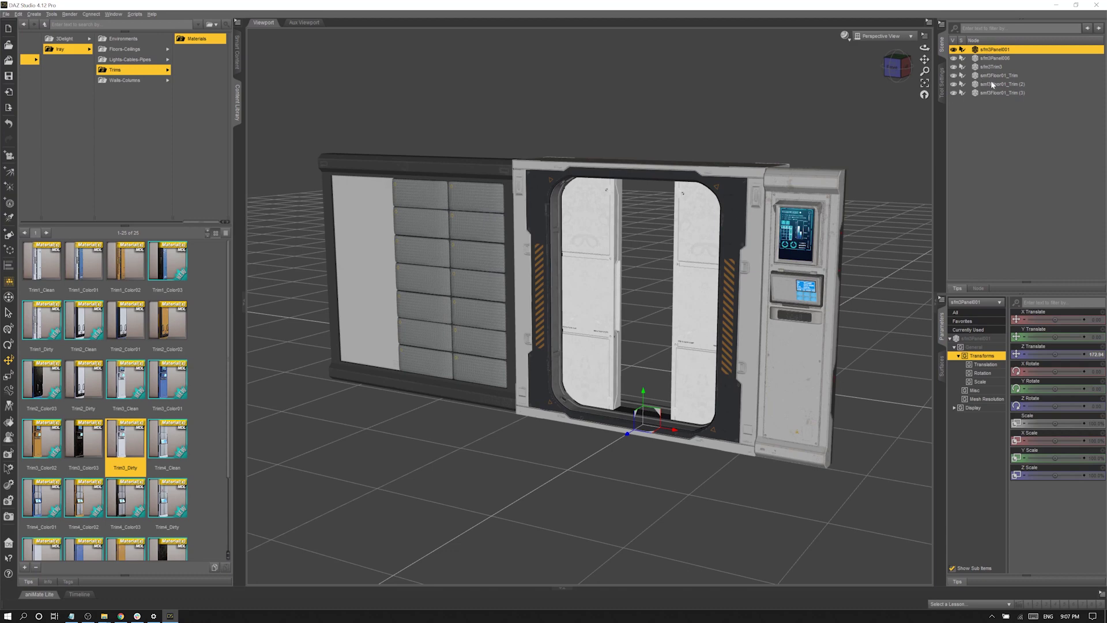
pyautogui.click(992, 85)
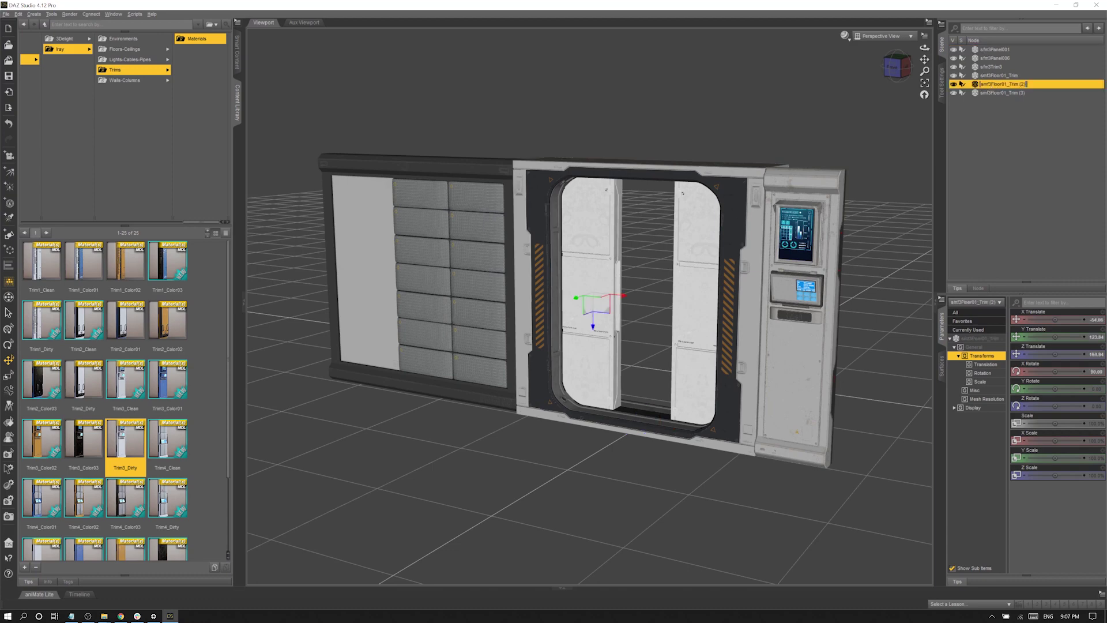
pyautogui.moveTo(1026, 84); pyautogui.dragTo(991, 84)
pyautogui.hotkey('shift', 'Home')
pyautogui.press('BackSpace')
pyautogui.click(988, 79)
pyautogui.click(988, 77)
pyautogui.moveTo(992, 75)
pyautogui.mouseDown()
pyautogui.moveTo(979, 75)
pyautogui.moveTo(980, 93)
pyautogui.mouseUp()
pyautogui.press('BackSpace')
pyautogui.click(988, 93)
pyautogui.doubleClick(989, 95)
pyautogui.click(1010, 67)
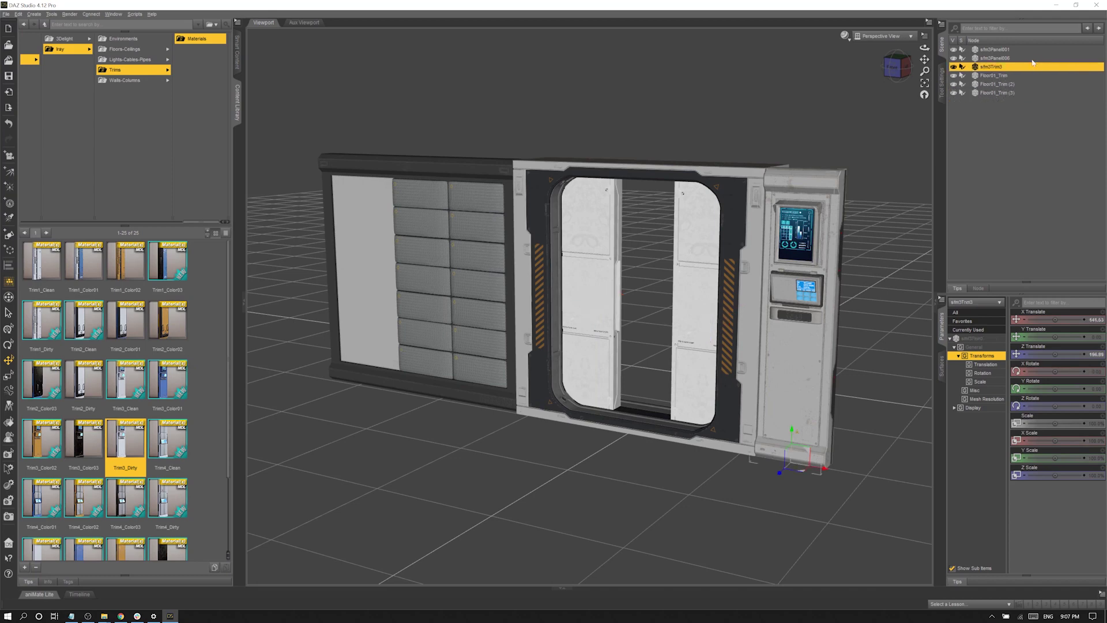
# Filter the scene nodes by "floor" and select all three Floor01_Trim nodes.
pyautogui.write('floor')
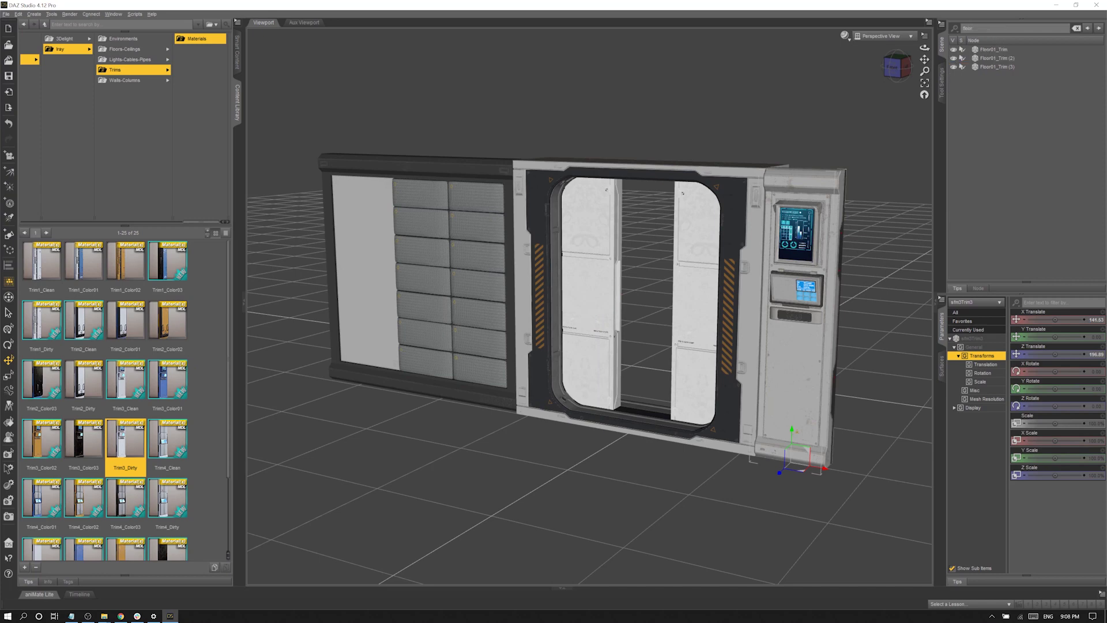
pyautogui.click(995, 49)
pyautogui.keyDown('shift'); pyautogui.click(1001, 67); pyautogui.keyUp('shift')
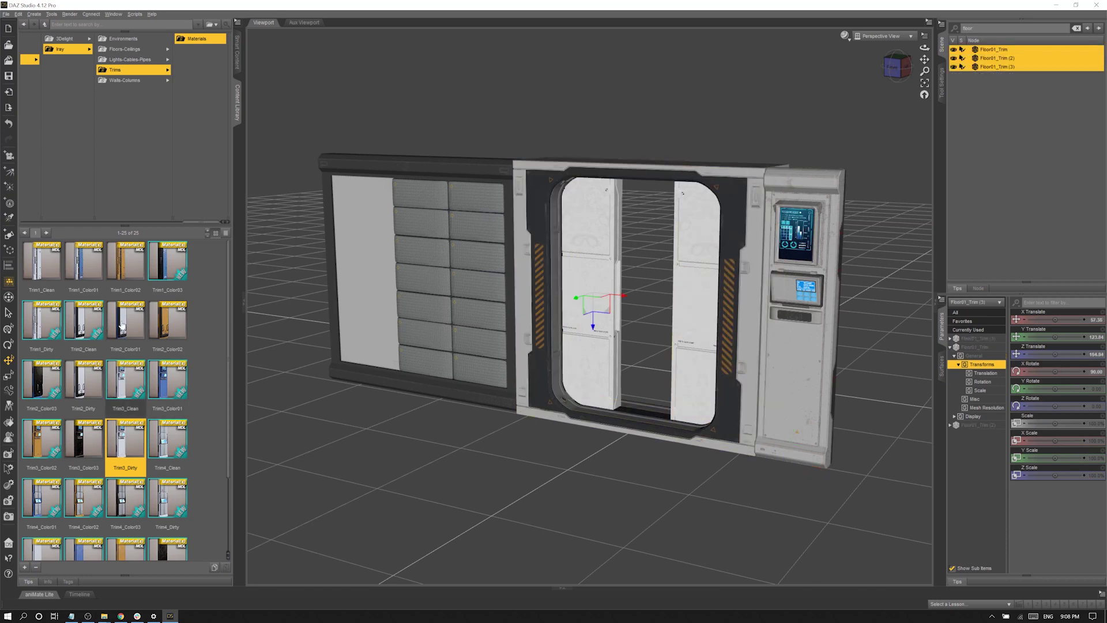
# Look through the Floors-Ceilings material presets, deselect the floor trims and clear the scene node filter.
pyautogui.click(125, 50)
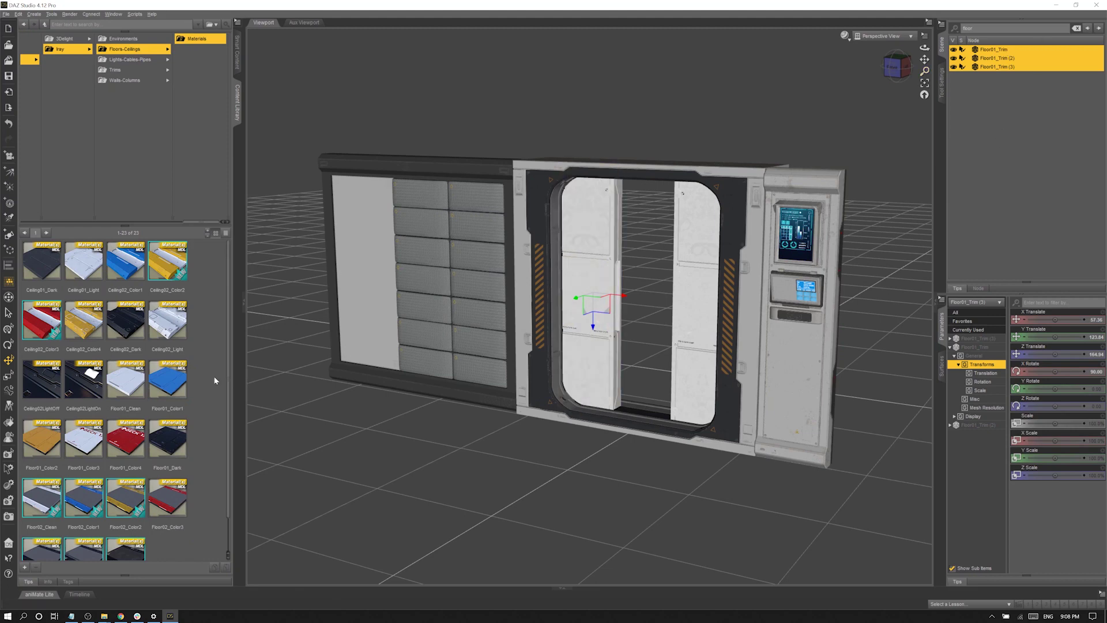
pyautogui.scroll(-1, 111, 395)
pyautogui.scroll(1, 111, 395)
pyautogui.click(987, 86)
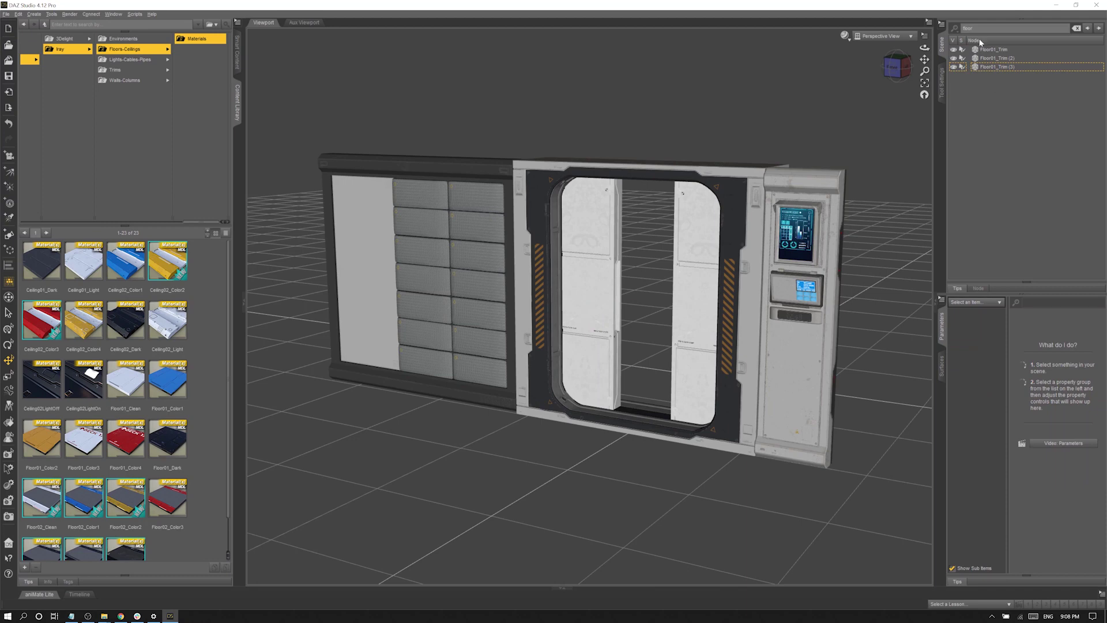
pyautogui.moveTo(980, 28); pyautogui.dragTo(945, 34)
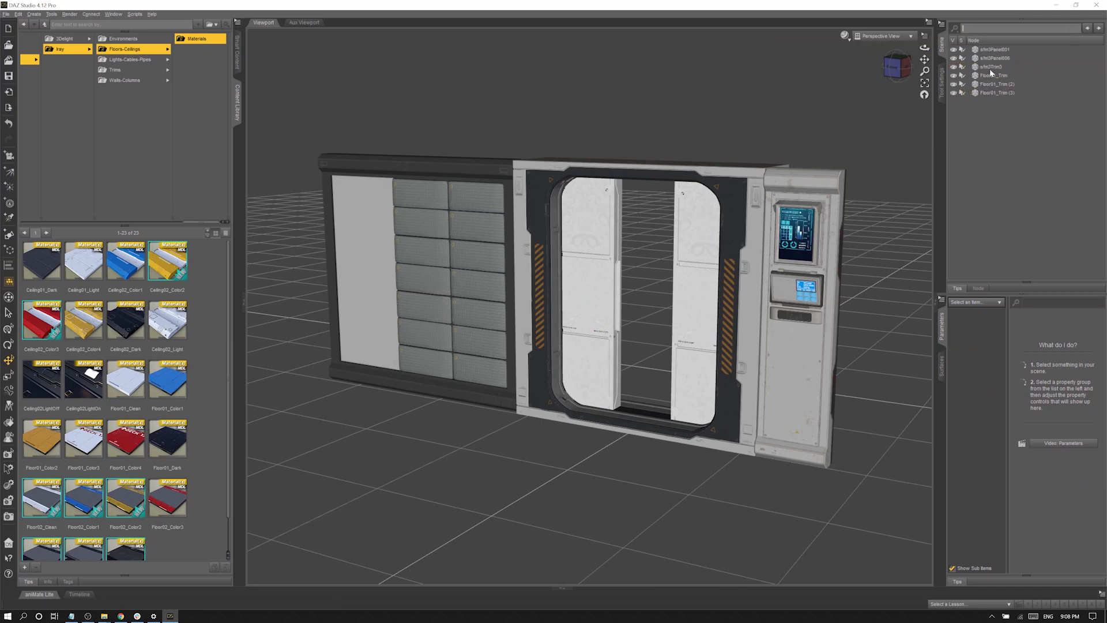
# Remove the sfm3 prefix from the wall nodes, renaming them Trim3, Panel006 and Panel001.
pyautogui.click(989, 68)
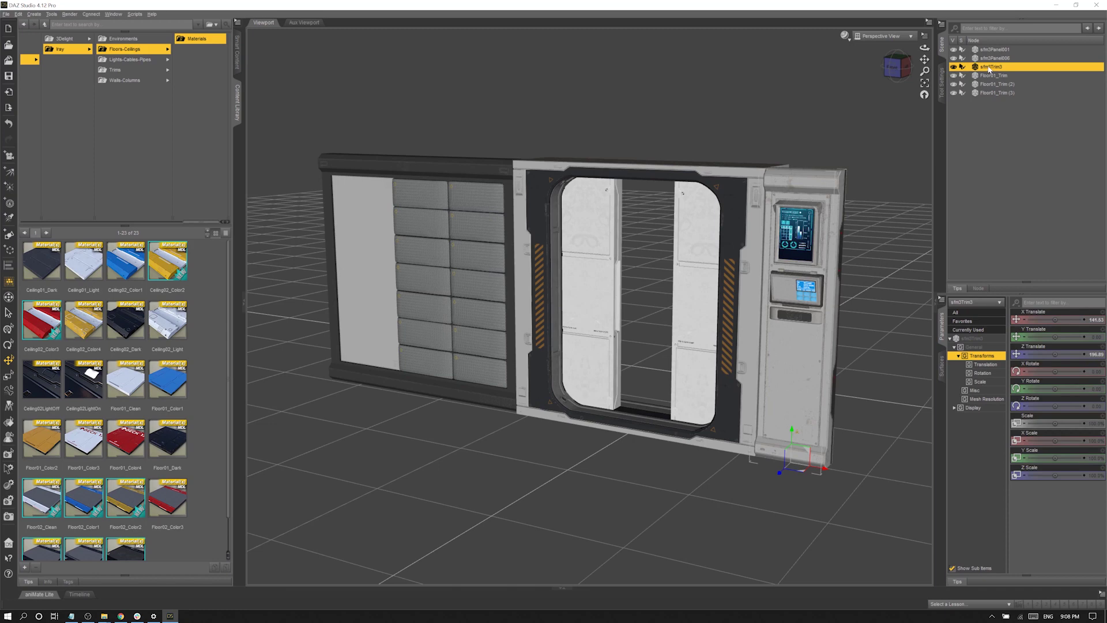
pyautogui.moveTo(991, 66); pyautogui.dragTo(978, 66)
pyautogui.press('BackSpace')
pyautogui.click(989, 59)
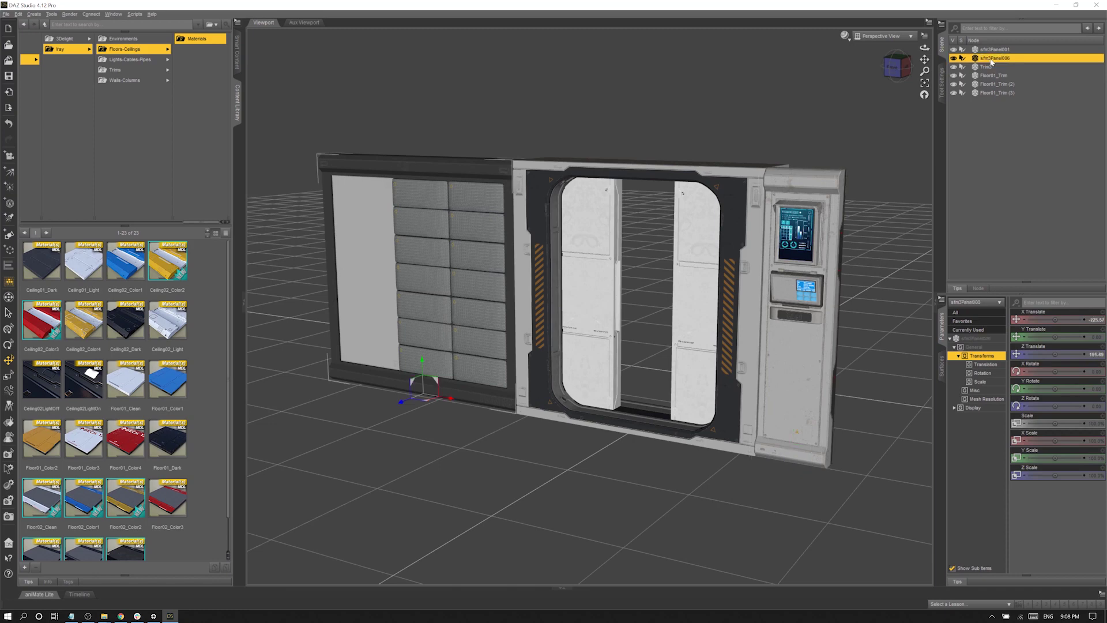
pyautogui.press('Home')
pyautogui.press('Delete')
pyautogui.press('Delete')
pyautogui.press('Delete')
pyautogui.press('Delete')
pyautogui.click(989, 50)
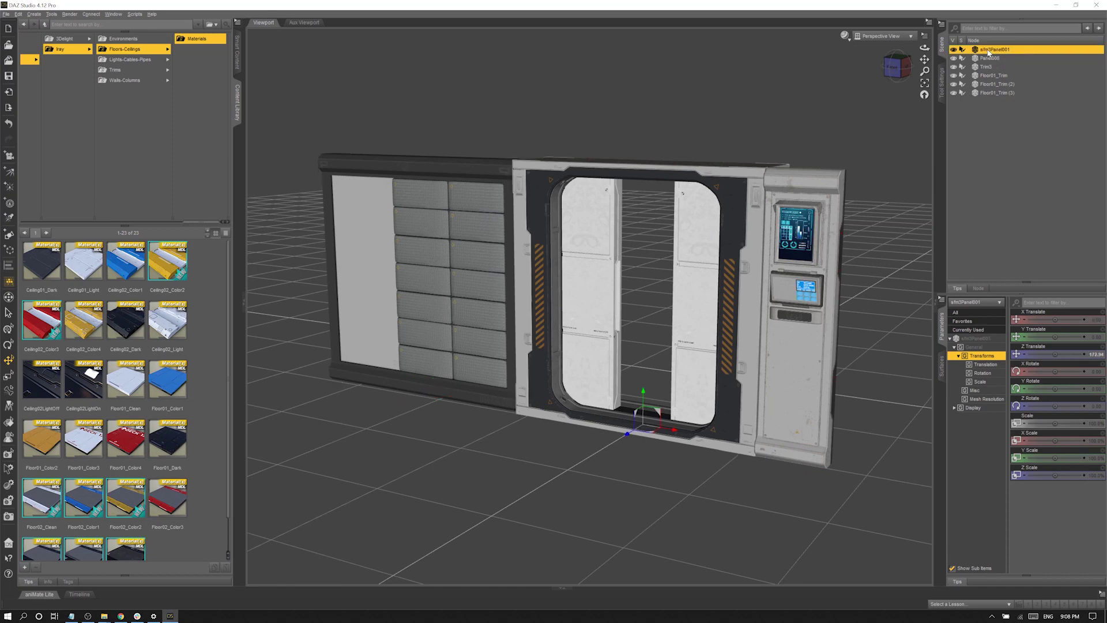
pyautogui.moveTo(991, 50); pyautogui.dragTo(980, 49)
pyautogui.press('BackSpace')
pyautogui.click(1023, 117)
# Delete the surplus Floor01_Trim (3) node and check the remaining scene nodes one by one.
pyautogui.click(1008, 93)
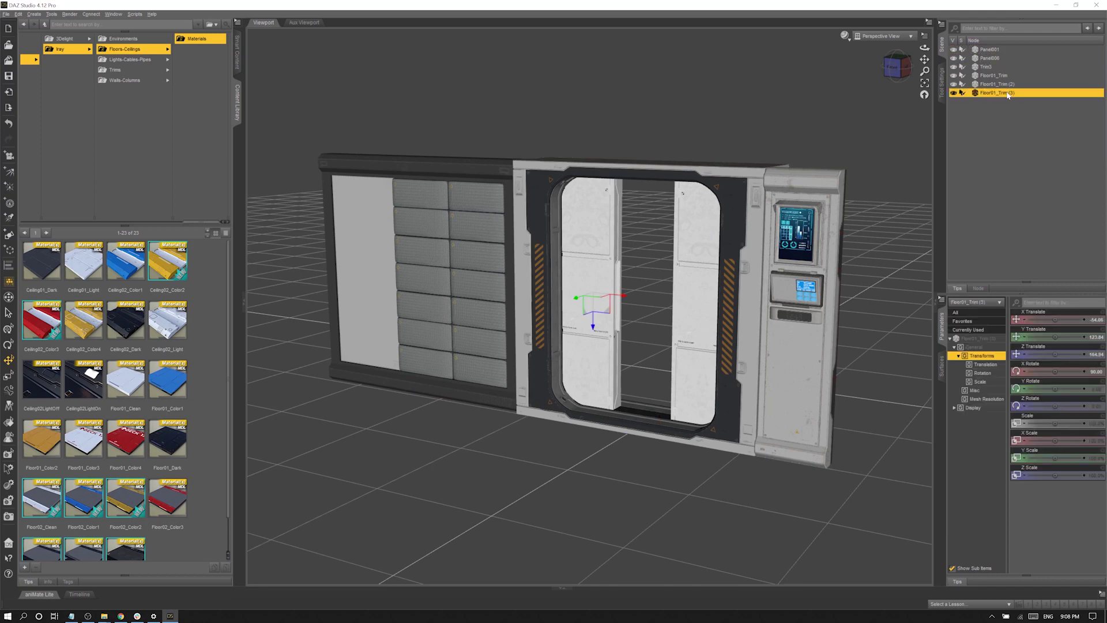
pyautogui.press('Delete')
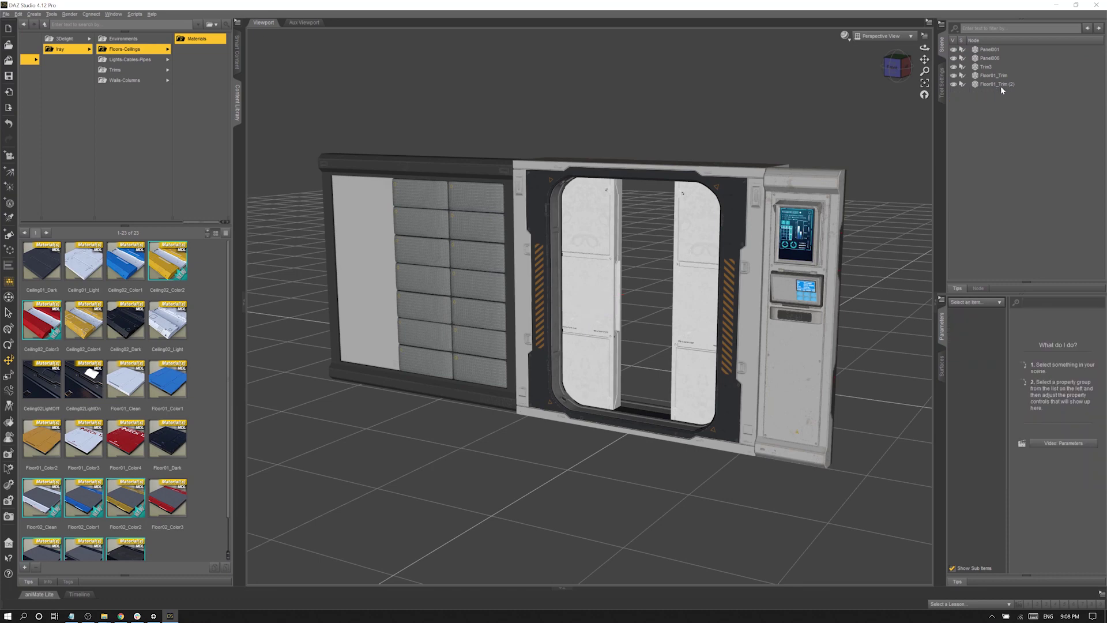
pyautogui.click(998, 83)
pyautogui.click(994, 76)
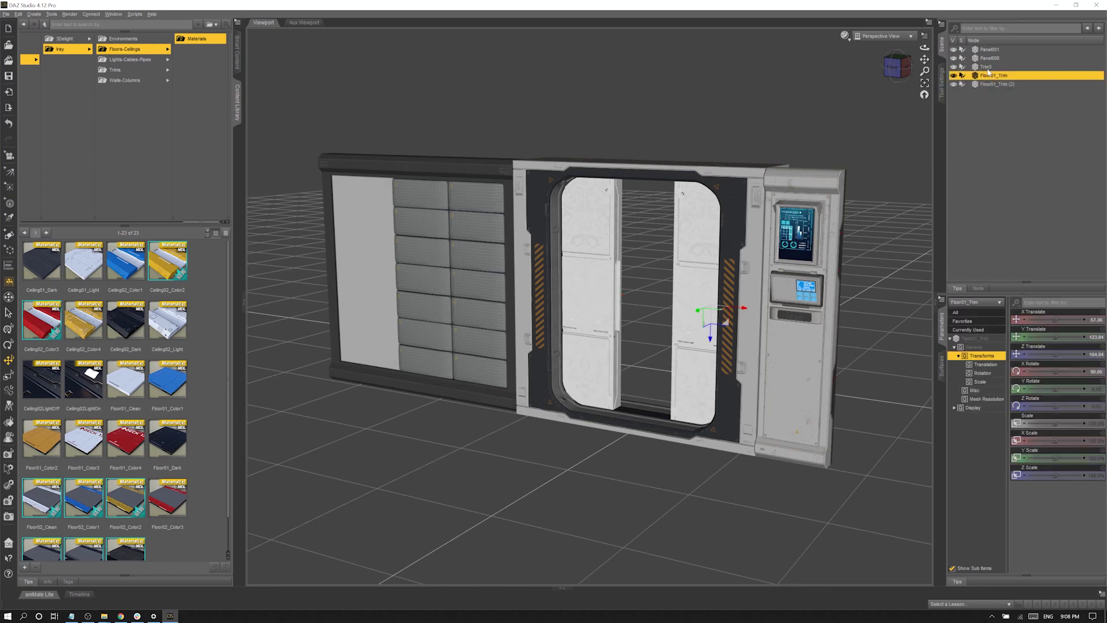
pyautogui.click(987, 69)
pyautogui.click(987, 76)
pyautogui.click(995, 59)
pyautogui.click(997, 50)
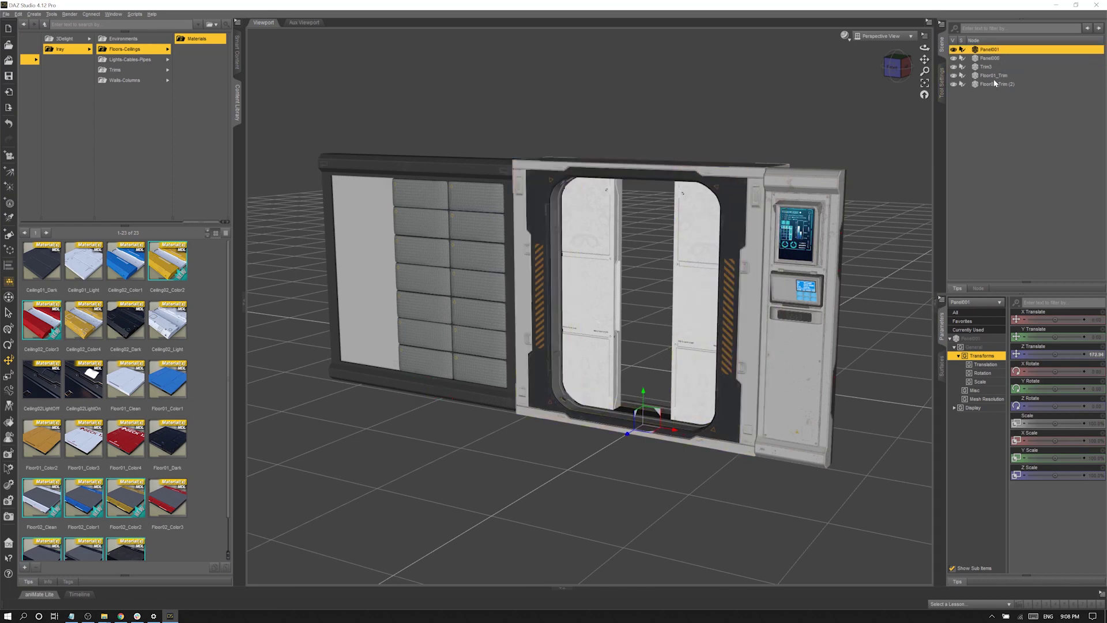
# Parent Floor01_Trim and Floor01_Trim (2) to Panel001 and collapse its hierarchy.
pyautogui.click(994, 77)
pyautogui.keyDown('shift'); pyautogui.click(989, 84); pyautogui.keyUp('shift')
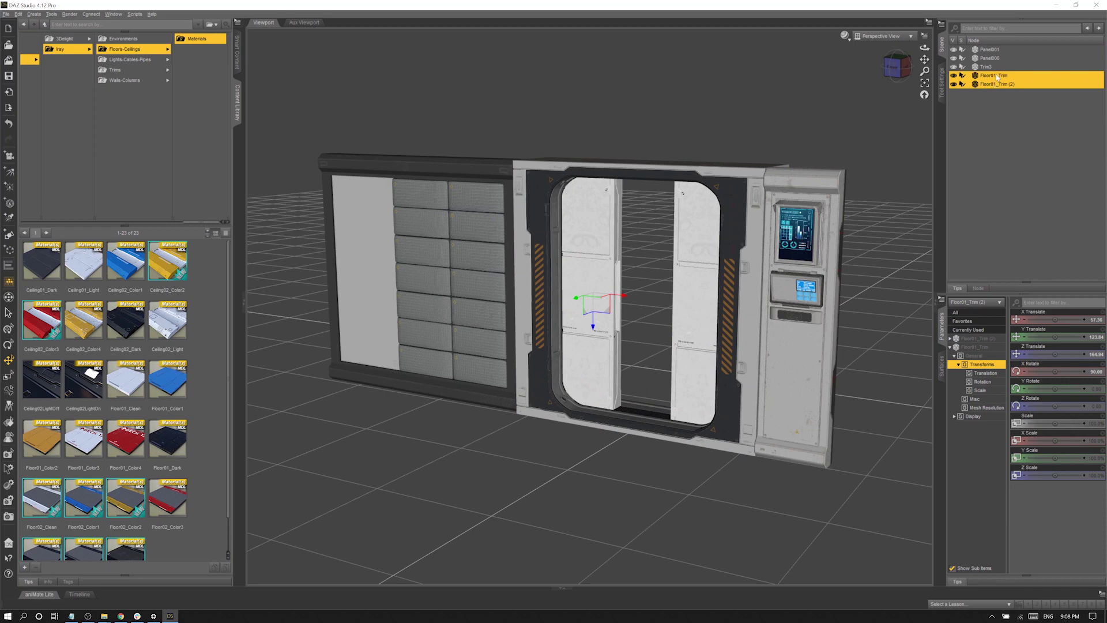
pyautogui.moveTo(992, 81); pyautogui.dragTo(988, 57)
pyautogui.click(970, 49)
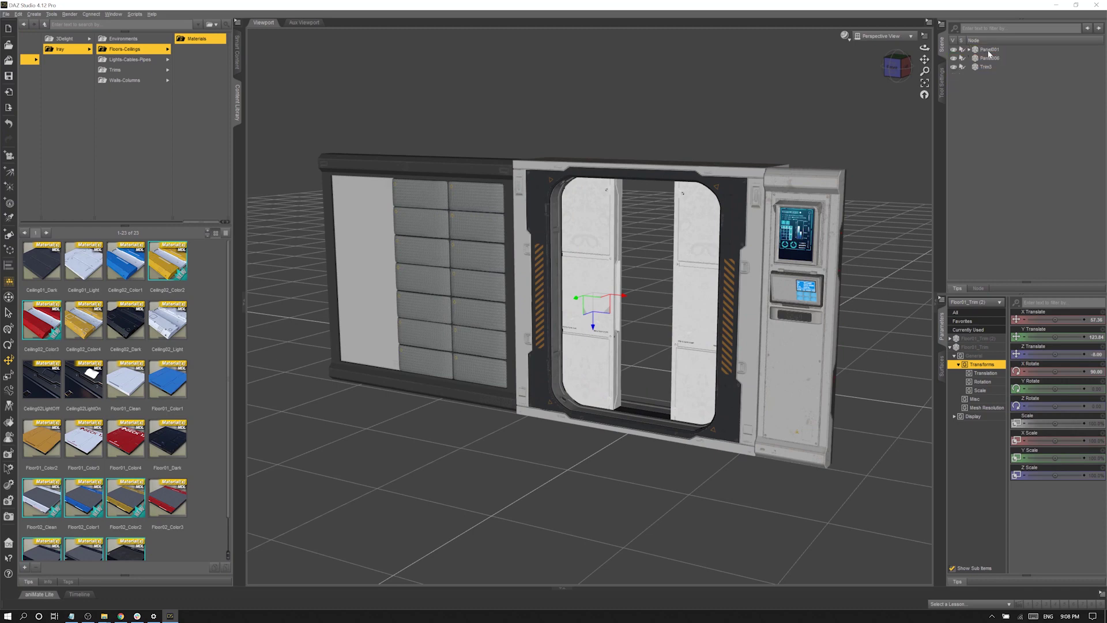
# Try moving Panel001 together with its parented floor trims, and undo the move.
pyautogui.click(988, 50)
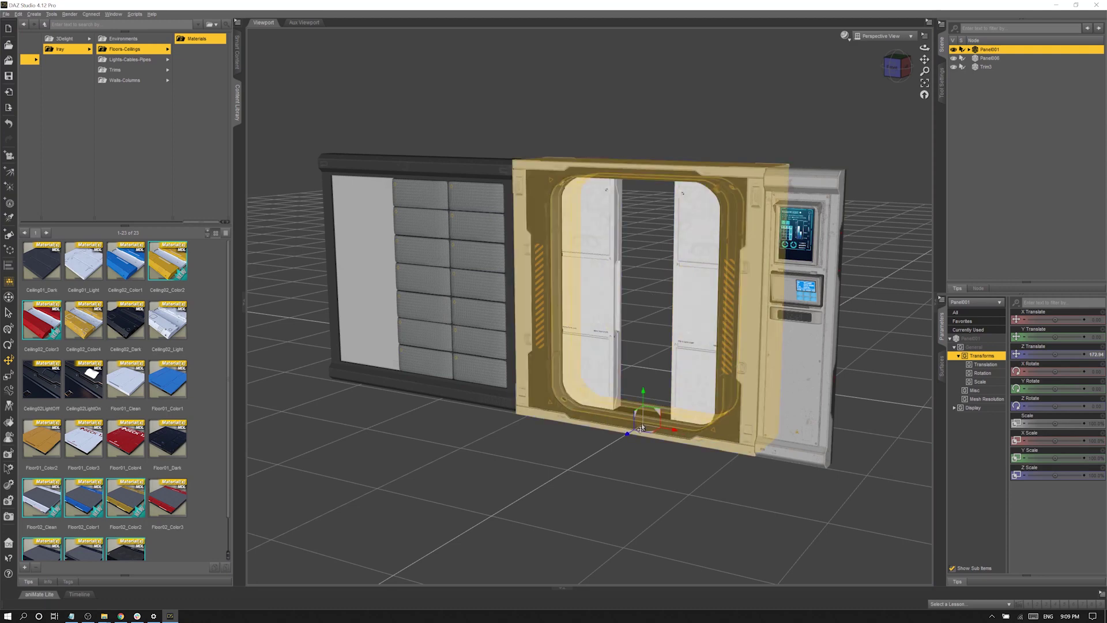
pyautogui.moveTo(653, 418); pyautogui.dragTo(821, 273)
pyautogui.hotkey('ctrl', 'z')
pyautogui.hotkey('ctrl', 'z')
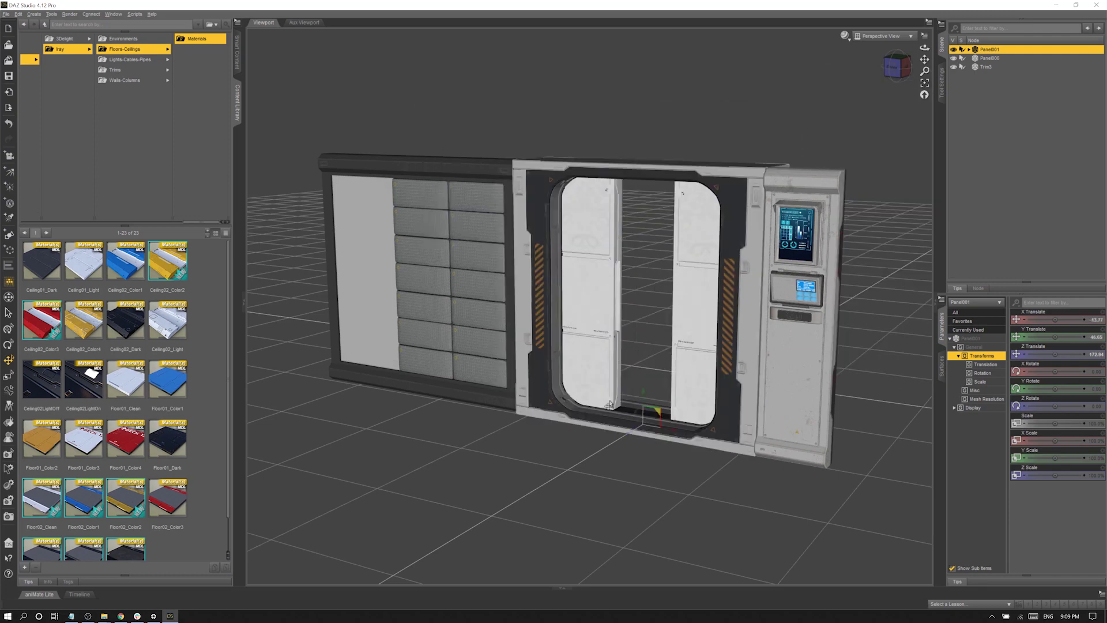
# Duplicate Panel001 with its door trims, raise one copy above the wall, and delete the raised copy.
pyautogui.hotkey('ctrl', 'd')
pyautogui.moveTo(641, 396); pyautogui.dragTo(672, 120)
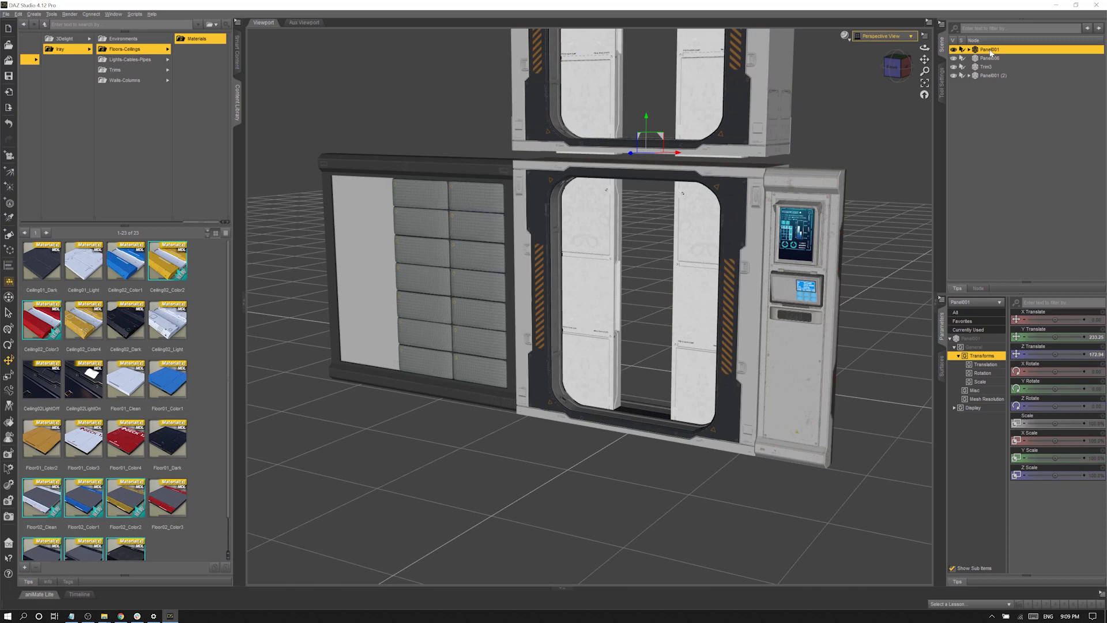
pyautogui.press('Delete')
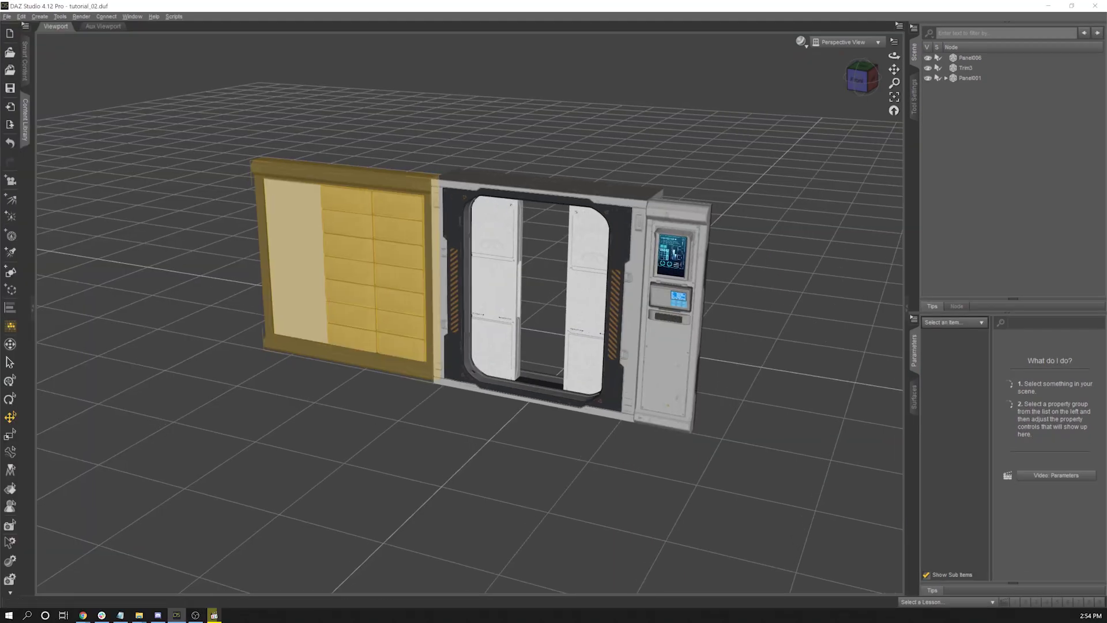
# Browse the content library to the Walls-Columns props in Stonemason's Sci-Fi Kit Iray folder.
pyautogui.moveTo(462, 272); pyautogui.dragTo(449, 257, button='middle')
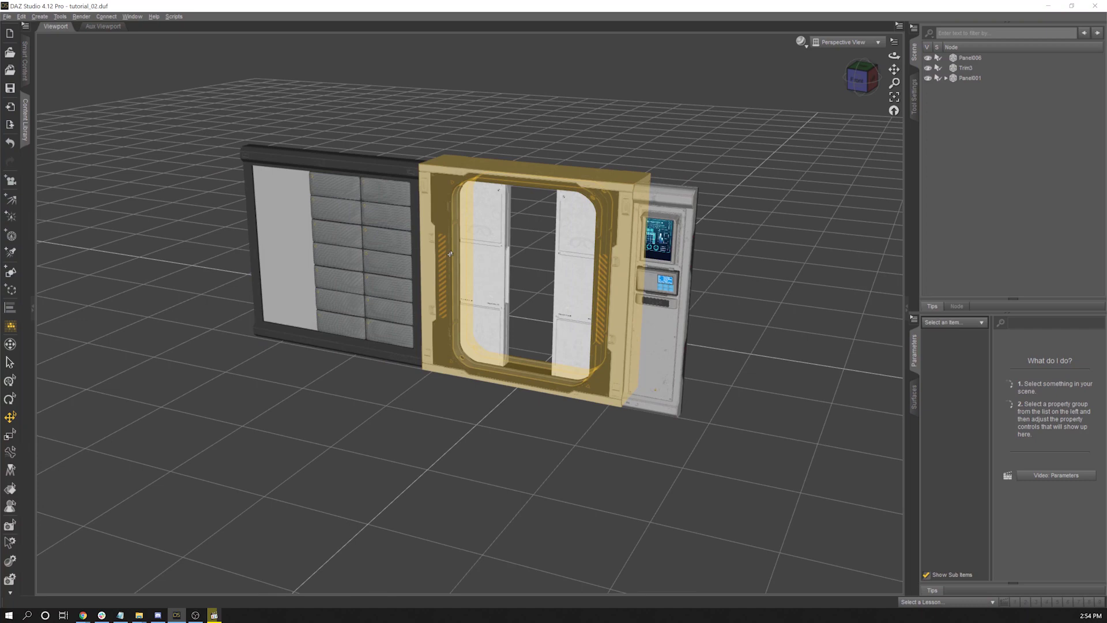
pyautogui.click(24, 112)
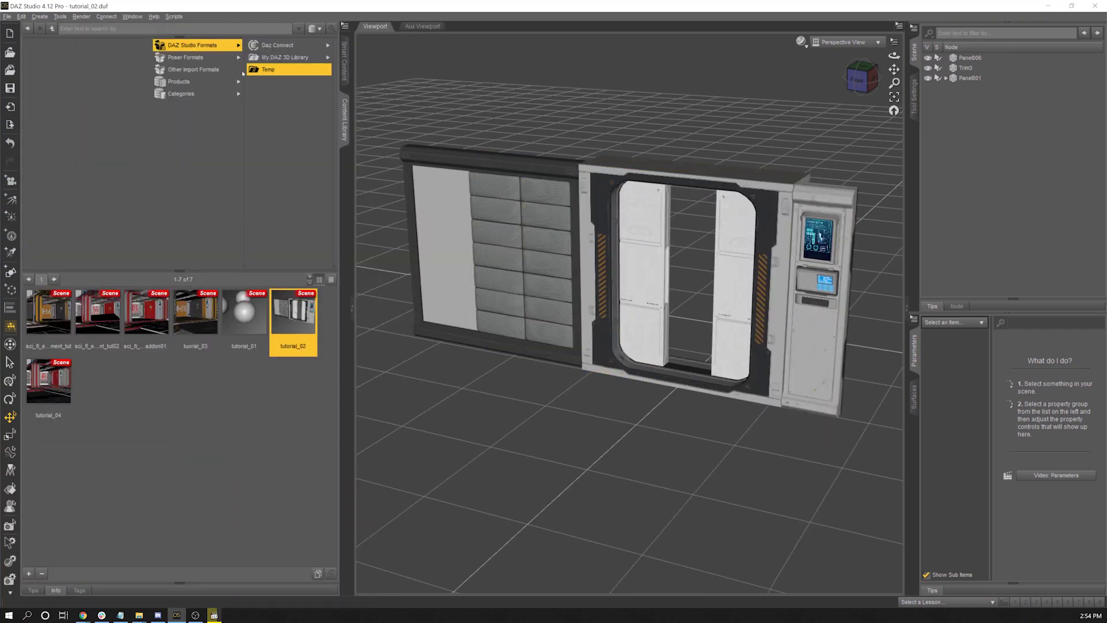
pyautogui.click(285, 57)
pyautogui.click(213, 57)
pyautogui.click(218, 132)
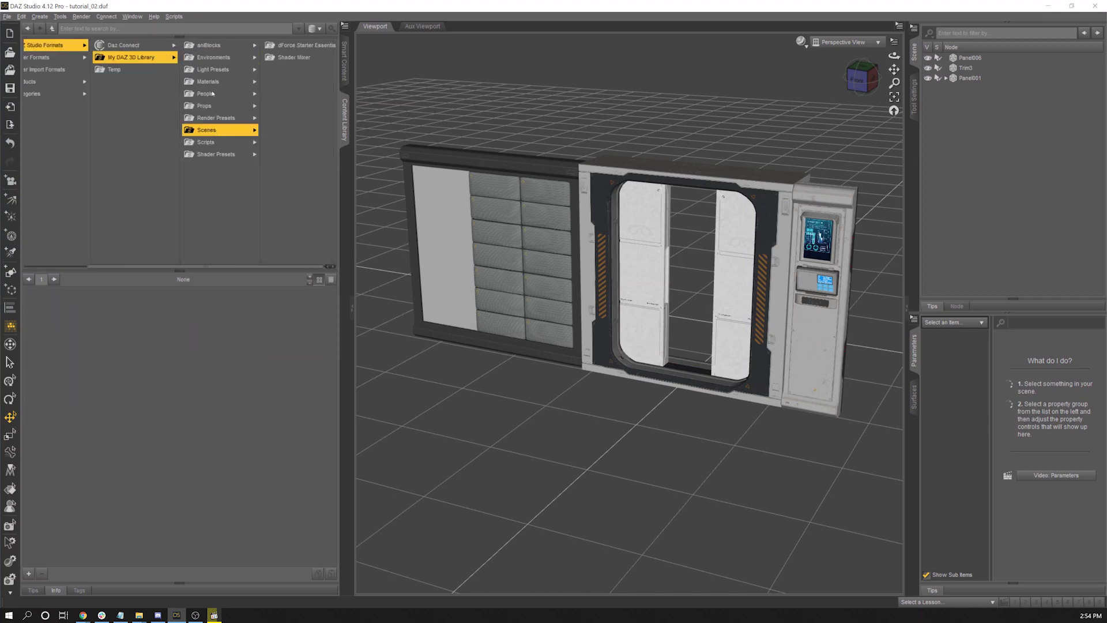
pyautogui.click(213, 105)
pyautogui.click(268, 118)
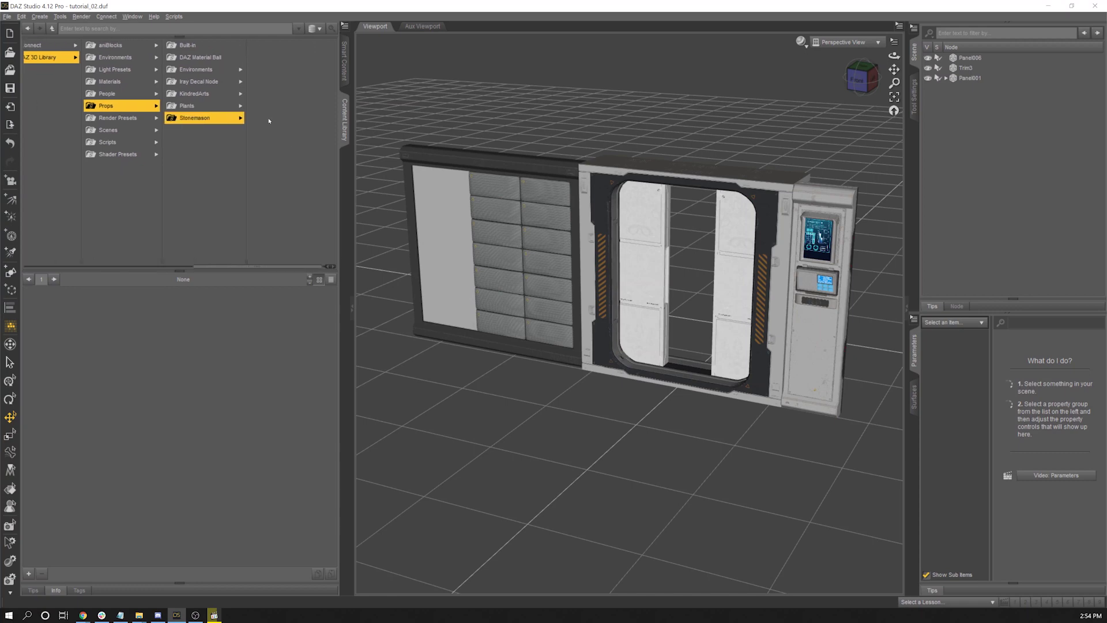
pyautogui.click(274, 70)
pyautogui.click(286, 58)
pyautogui.click(275, 94)
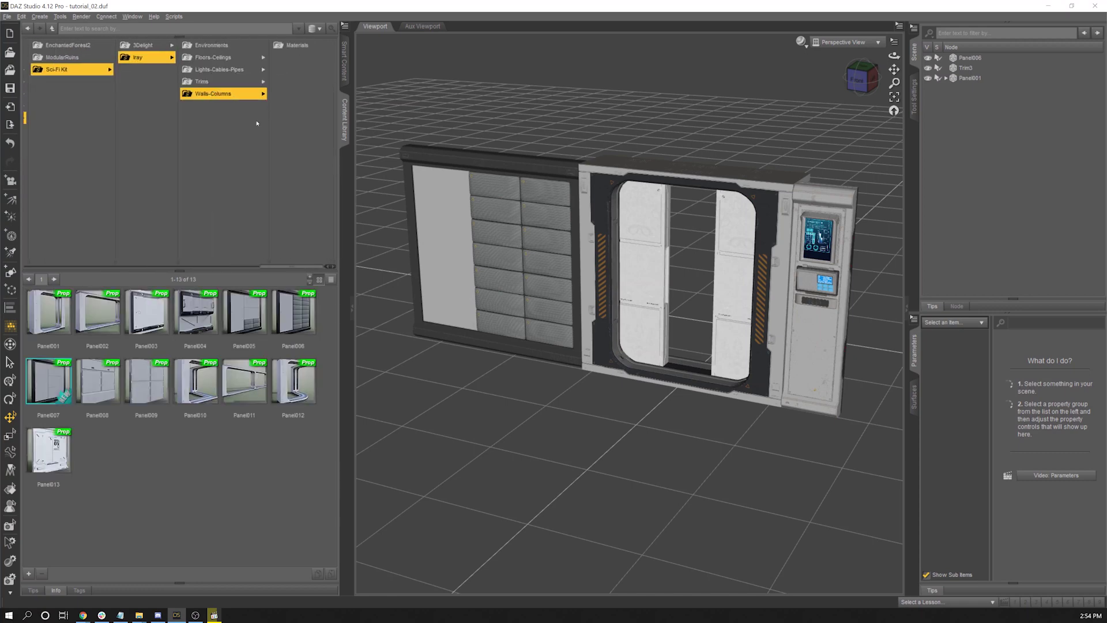
# Add the Panel002, Panel011, Panel006 and Panel003 props to the scene.
pyautogui.click(91, 320)
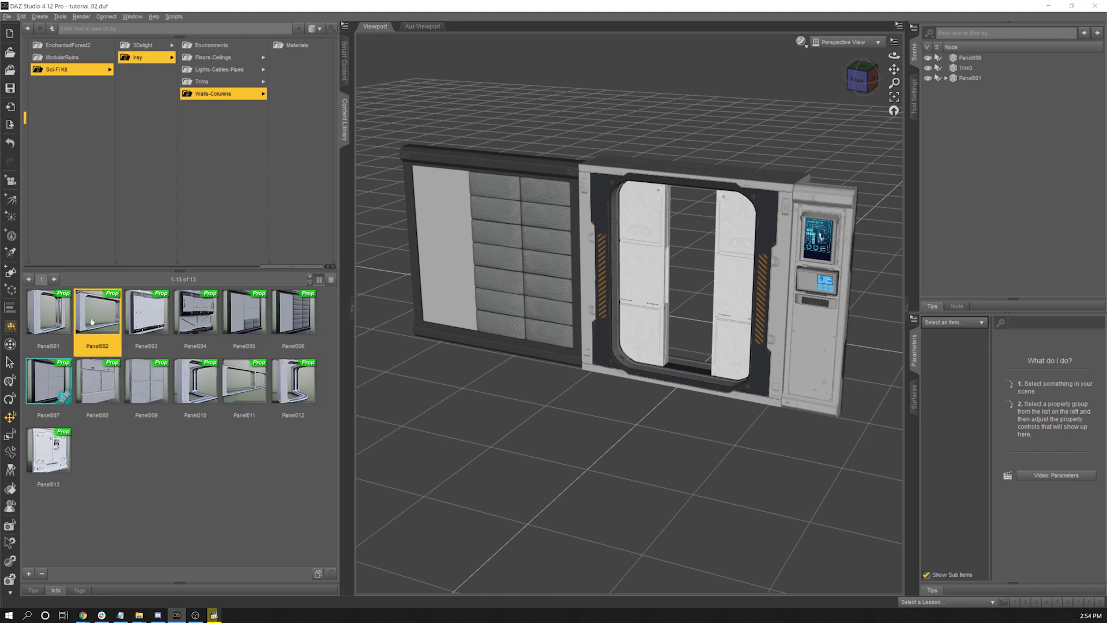
pyautogui.click(249, 385)
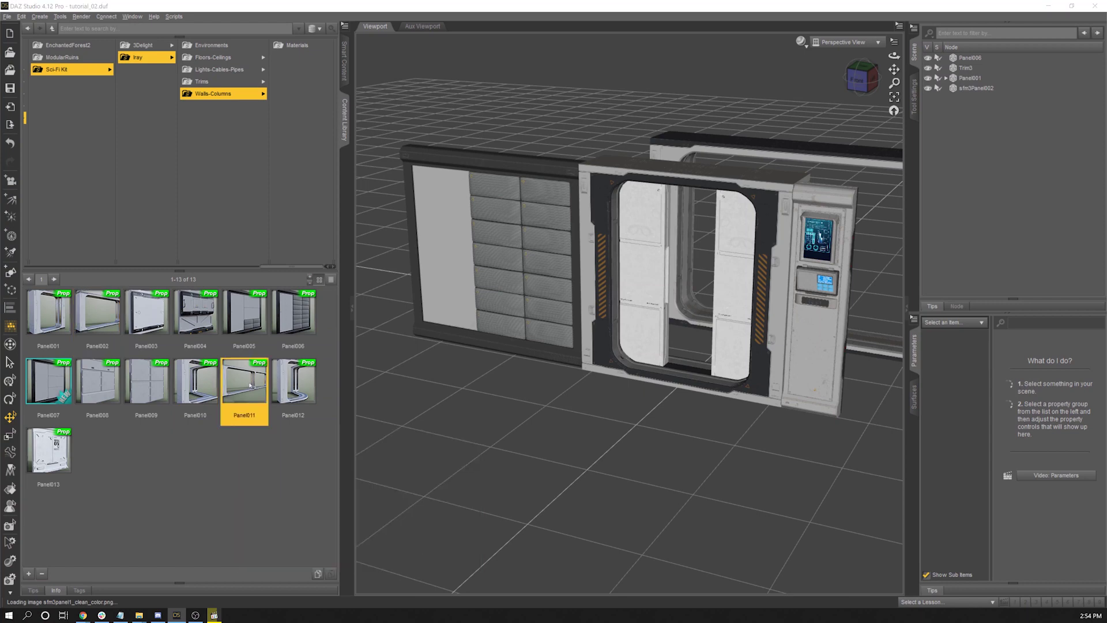
pyautogui.click(294, 323)
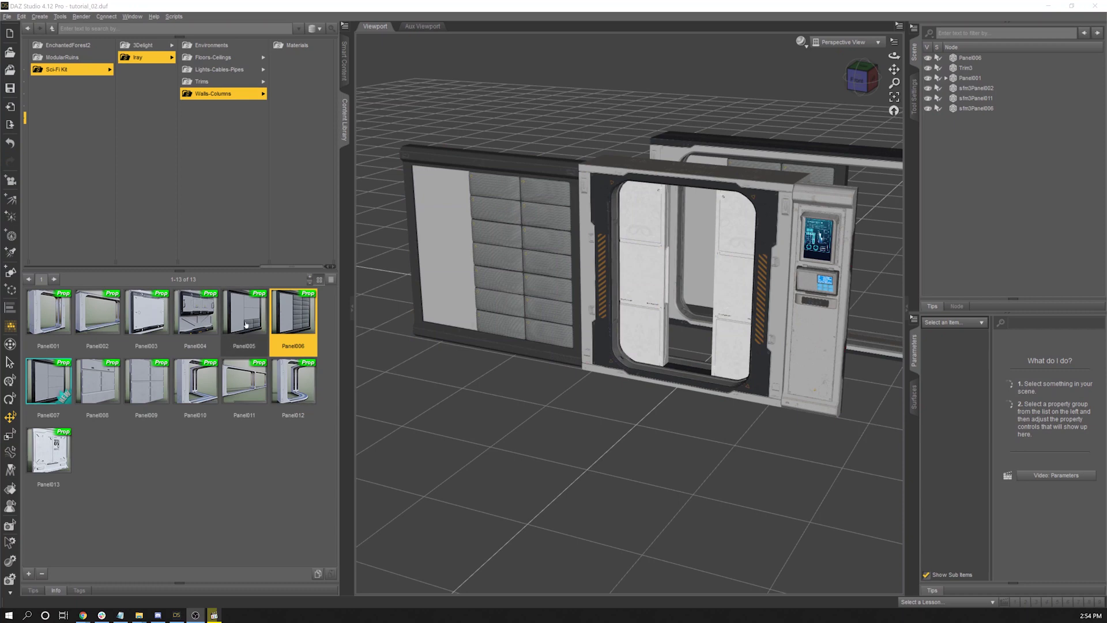
pyautogui.click(147, 314)
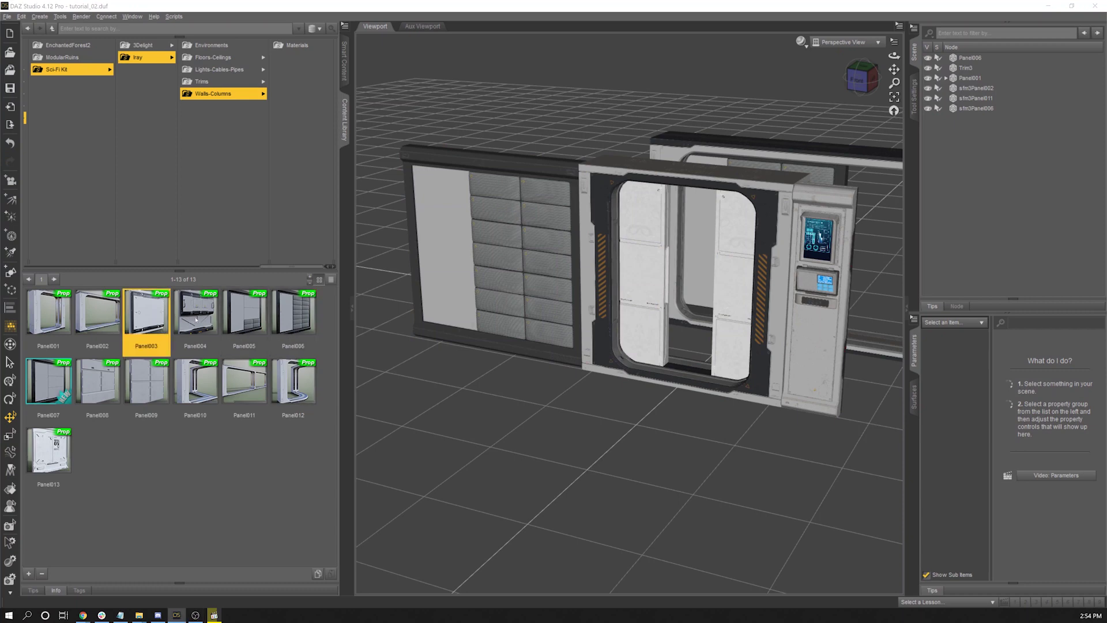
# Frame the newly added panels and select the sfm3Panel002, sfm3Panel011, sfm3Panel006 and sfm3Panel003 nodes together.
pyautogui.click(776, 152)
pyautogui.hotkey('ctrl', 'f')
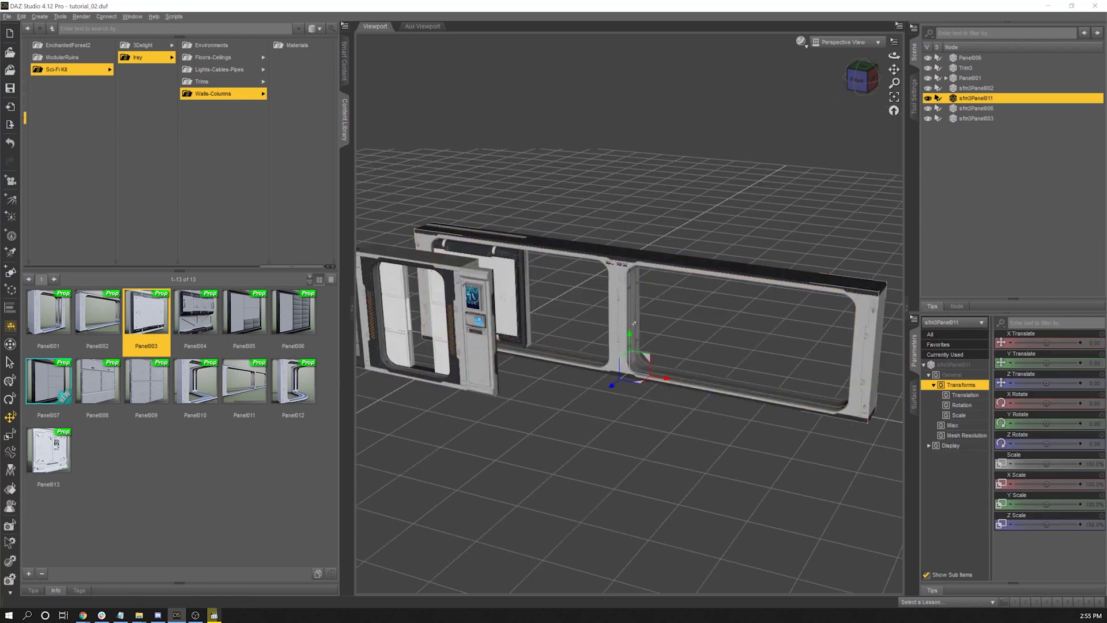
pyautogui.moveTo(700, 304)
pyautogui.keyDown('ctrl'); pyautogui.keyDown('alt'); pyautogui.mouseDown()
pyautogui.moveTo(461, 309)
pyautogui.moveTo(421, 271)
pyautogui.moveTo(588, 318)
pyautogui.moveTo(700, 299)
pyautogui.mouseUp(); pyautogui.keyUp('alt'); pyautogui.keyUp('ctrl')
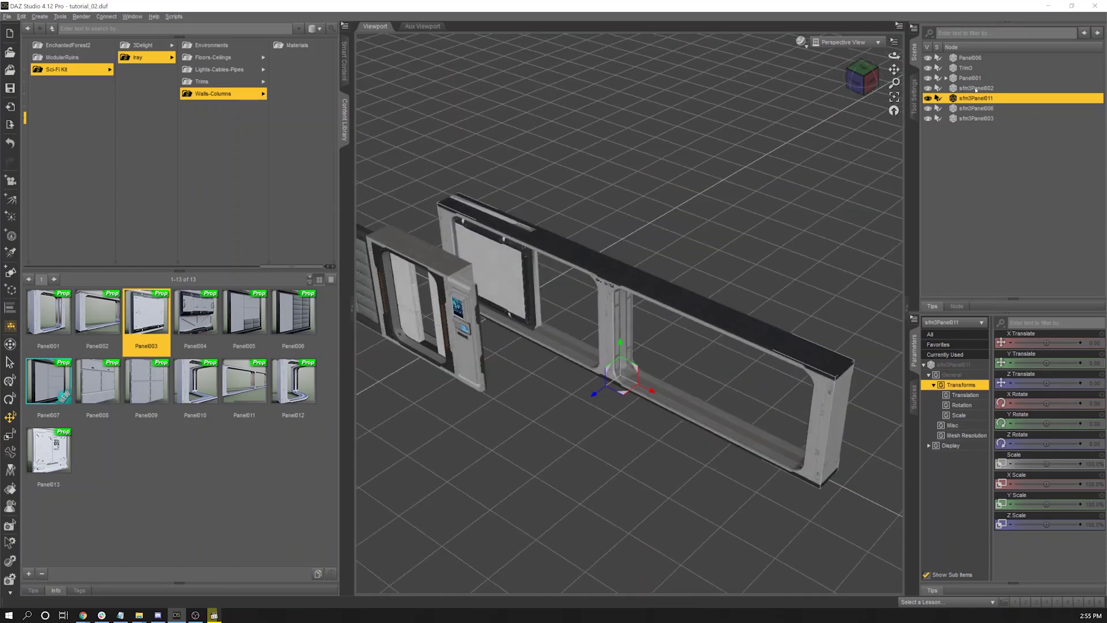
pyautogui.click(975, 88)
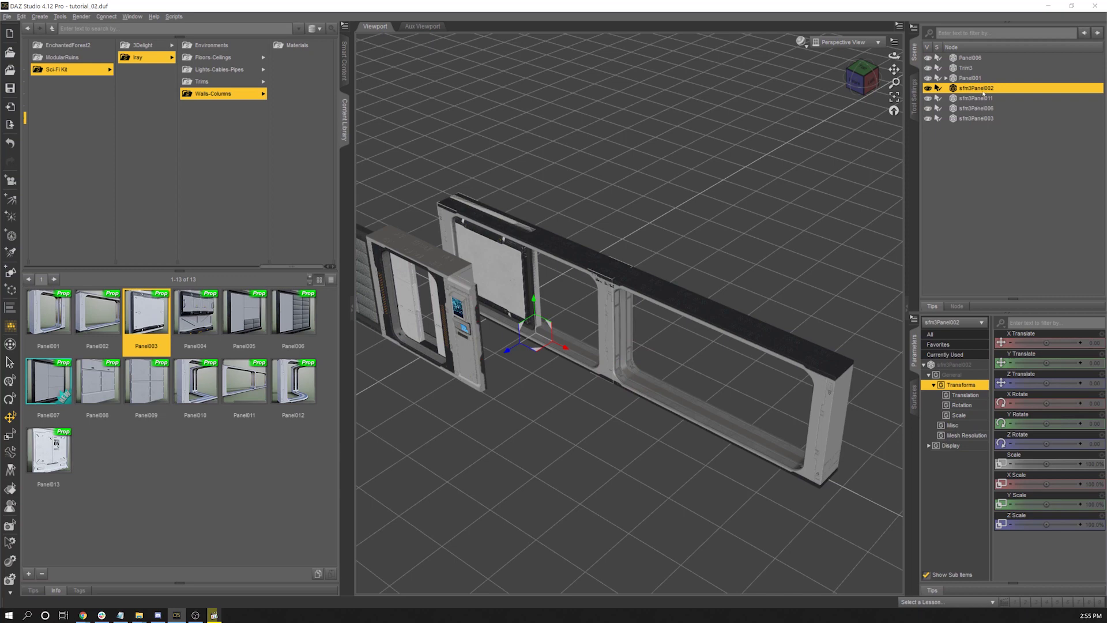
pyautogui.keyDown('ctrl'); pyautogui.click(991, 109); pyautogui.keyUp('ctrl')
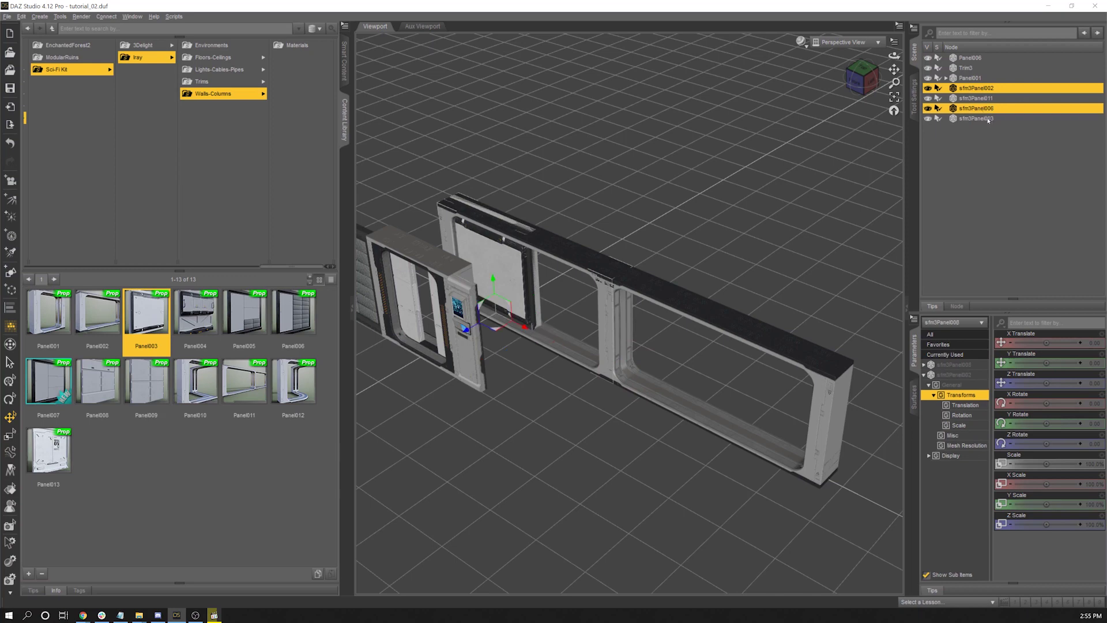
pyautogui.keyDown('ctrl'); pyautogui.click(988, 99); pyautogui.keyUp('ctrl')
pyautogui.keyDown('ctrl'); pyautogui.click(988, 119); pyautogui.keyUp('ctrl')
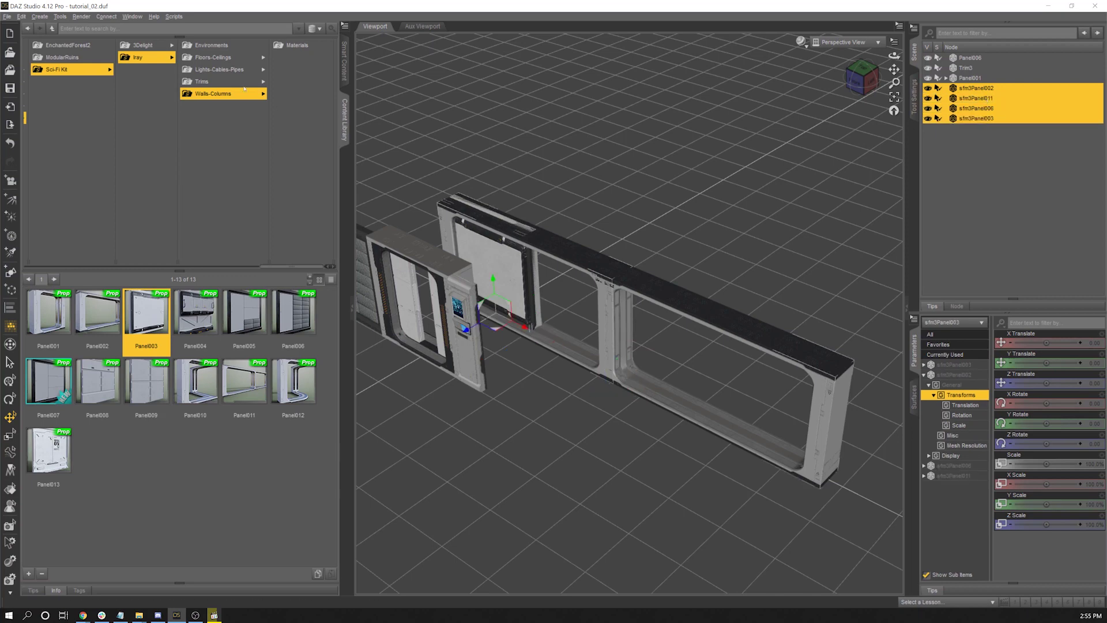
# Collapse the content library and open the Align pane, placing it in the viewport above the wall panels.
pyautogui.click(345, 130)
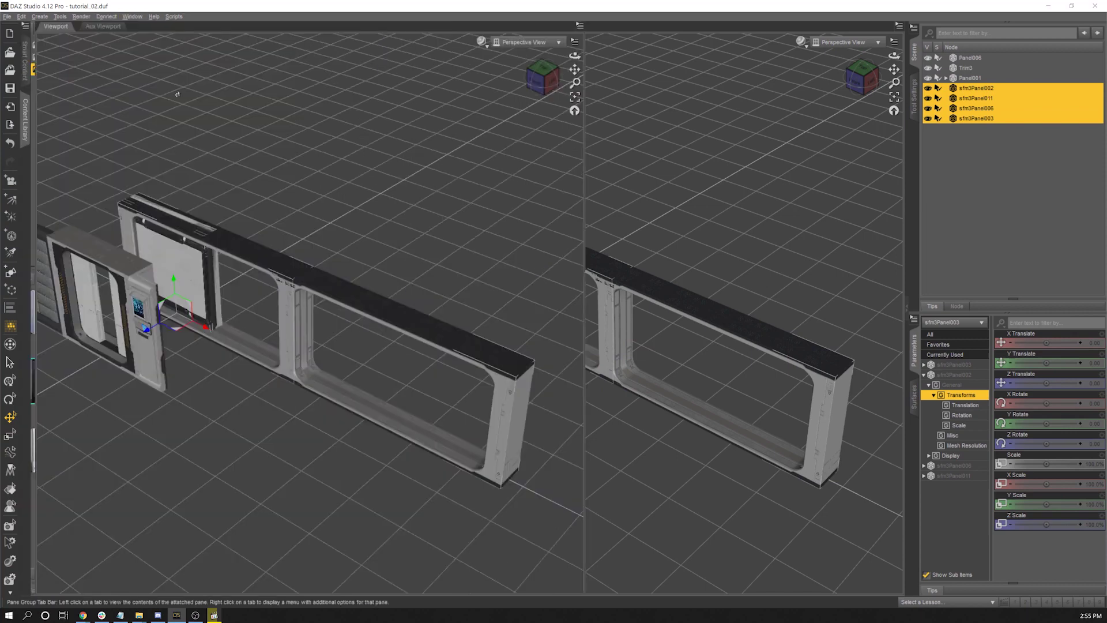
pyautogui.click(124, 17)
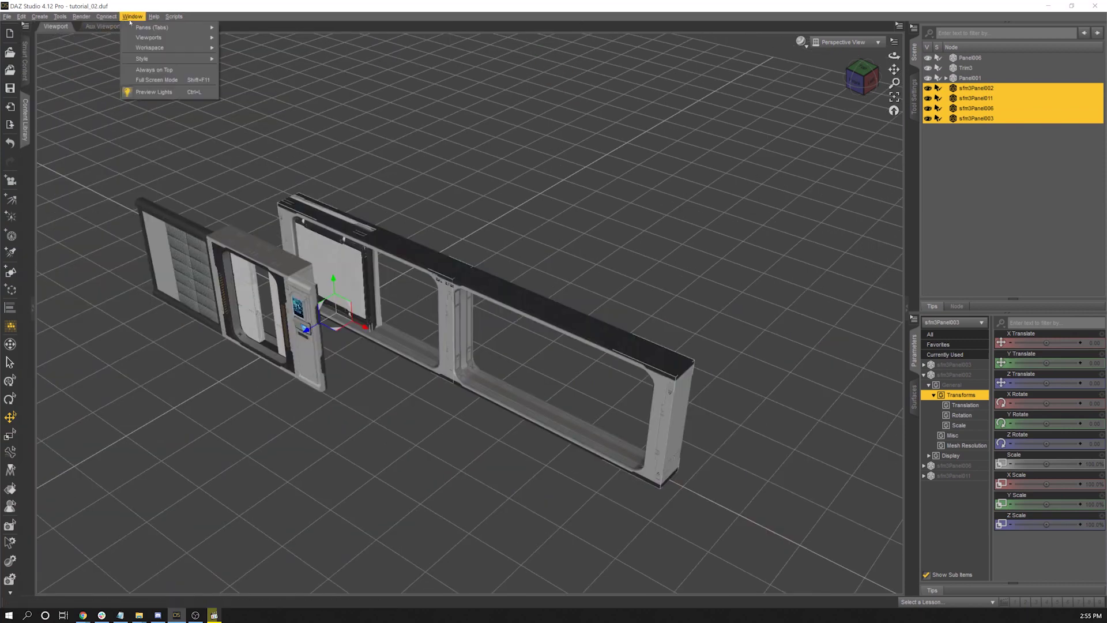
pyautogui.moveTo(173, 27)
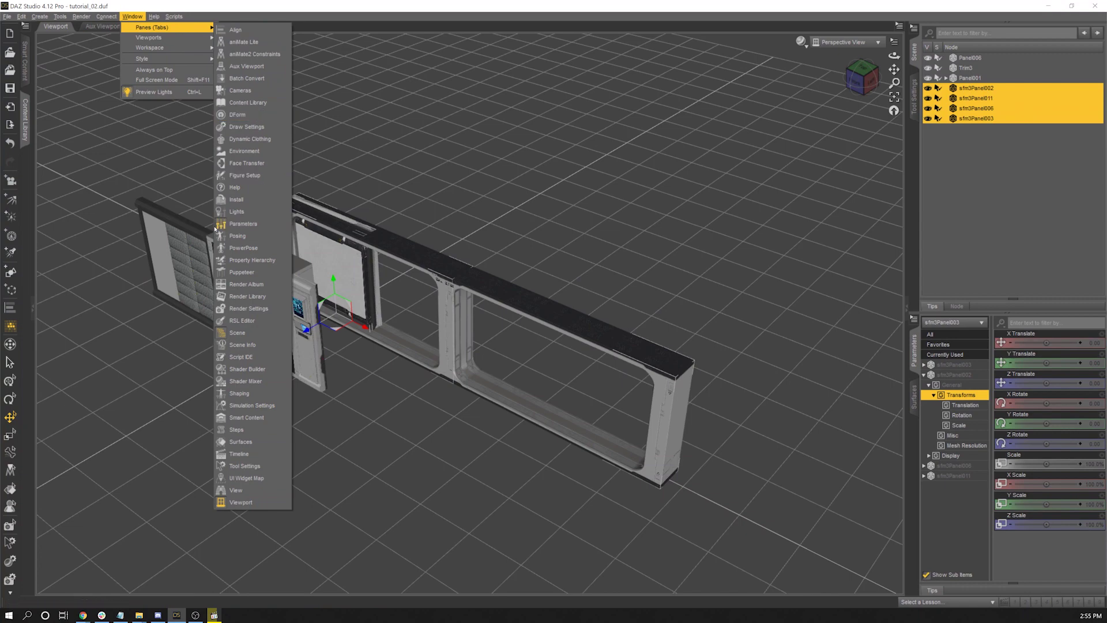
pyautogui.click(247, 32)
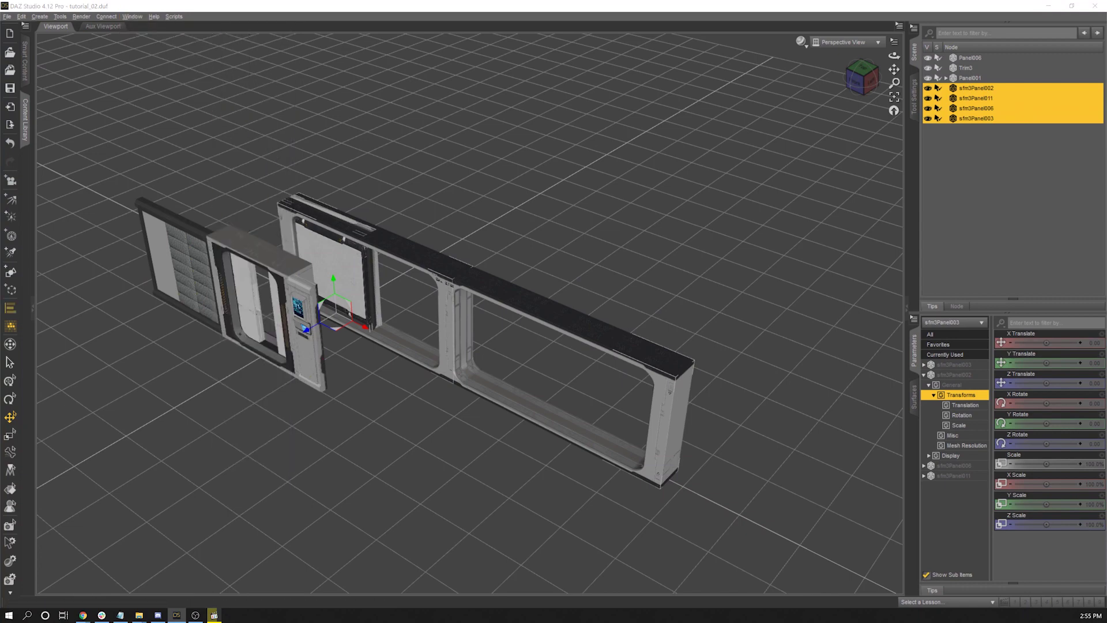
pyautogui.moveTo(514, 355); pyautogui.dragTo(523, 102)
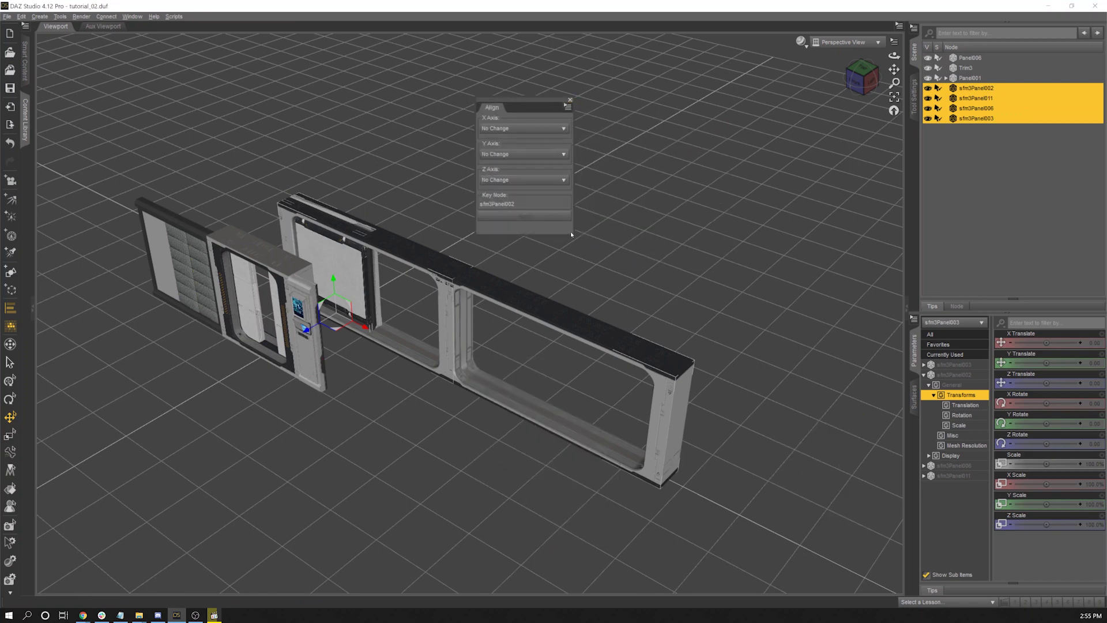
# Align the four selected panels by Centers on the X axis and by Backs (-Z) on the Z axis.
pyautogui.click(519, 129)
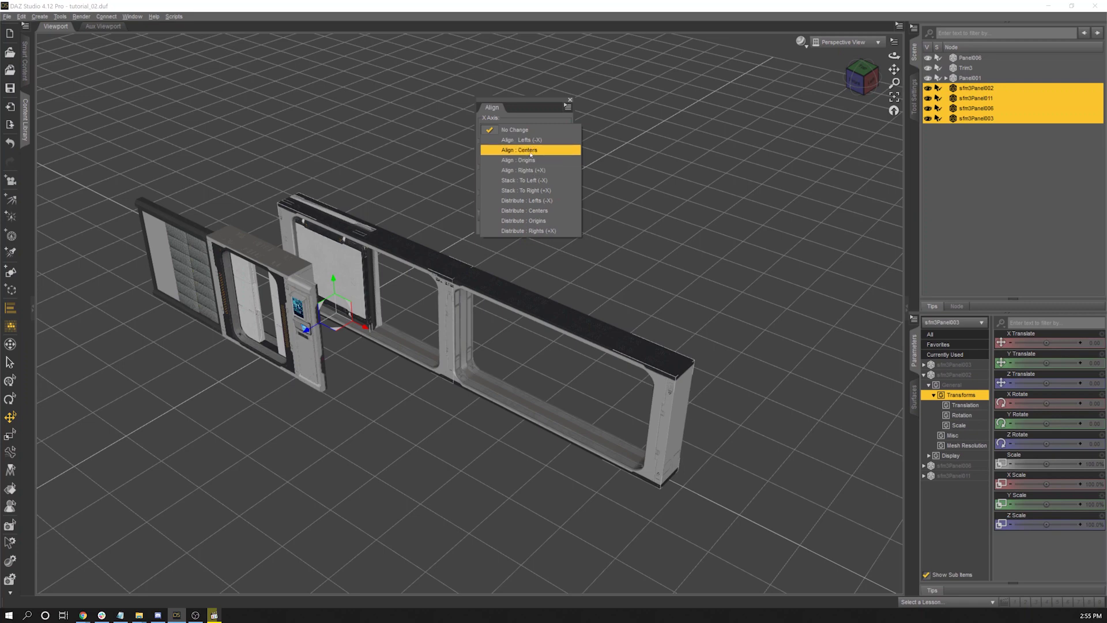
pyautogui.click(530, 152)
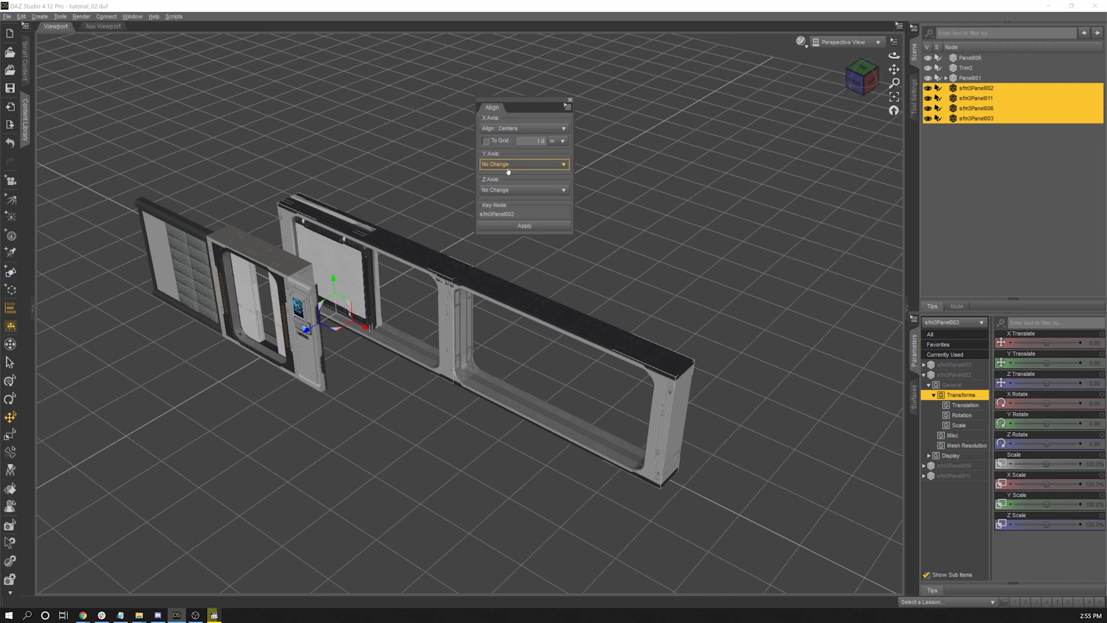
pyautogui.click(512, 190)
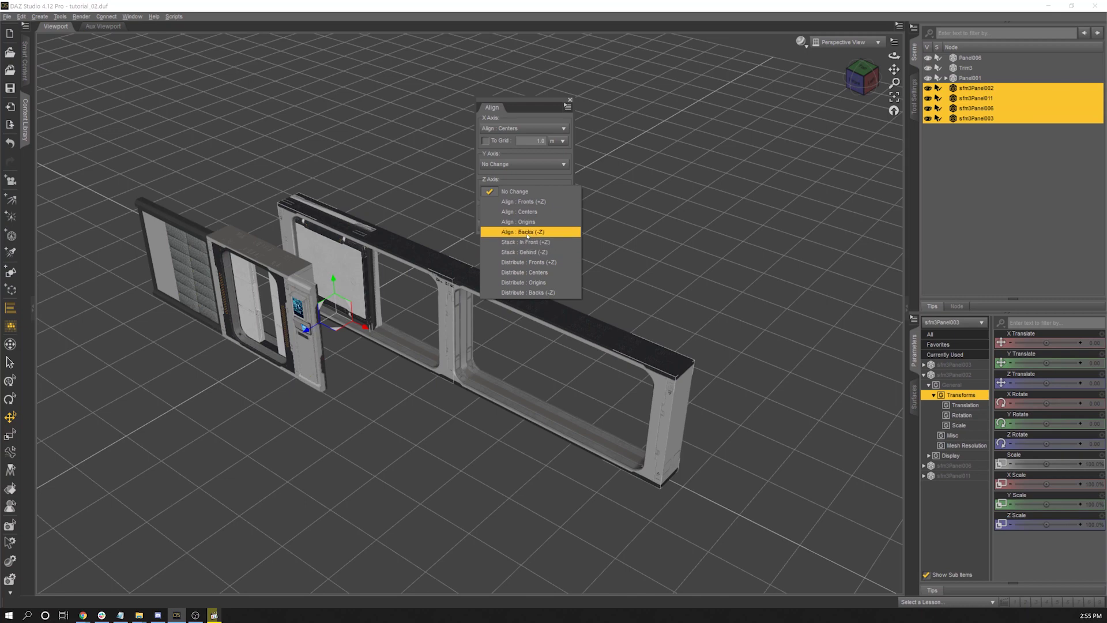
pyautogui.click(527, 233)
pyautogui.click(546, 235)
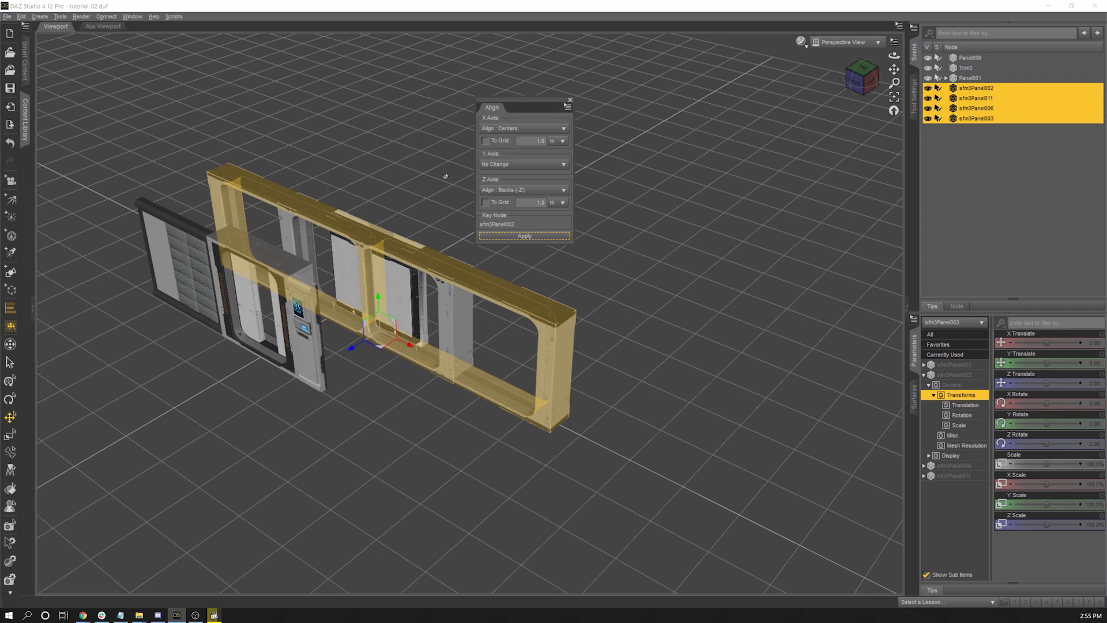
# Try X-axis alignment of the selected panels by Origins and by Lefts (-X), applying each option.
pyautogui.click(524, 129)
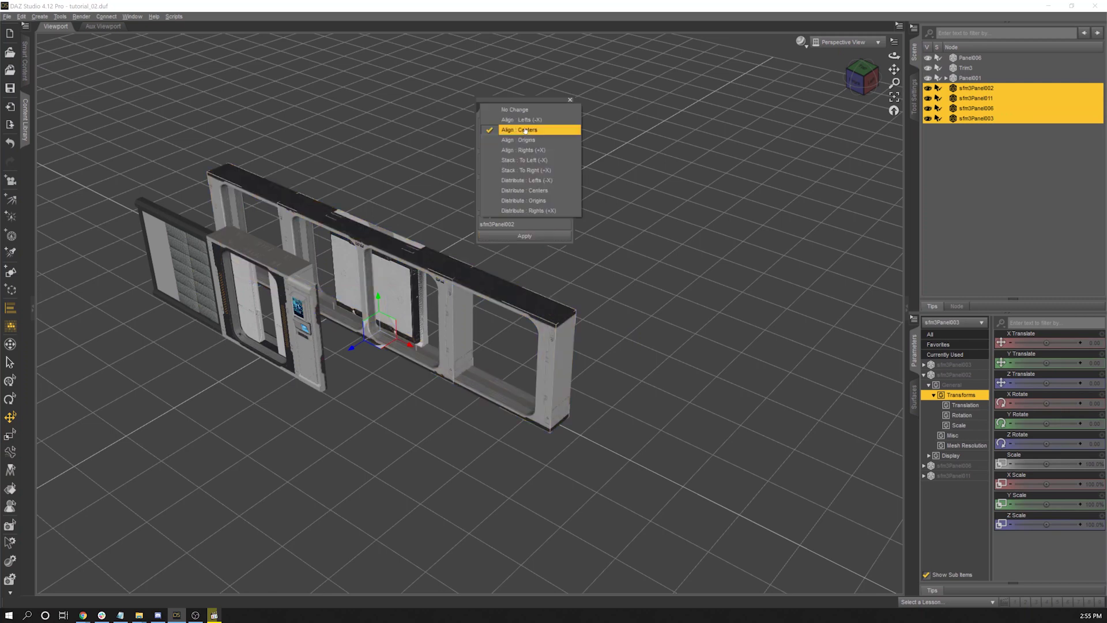
pyautogui.click(534, 139)
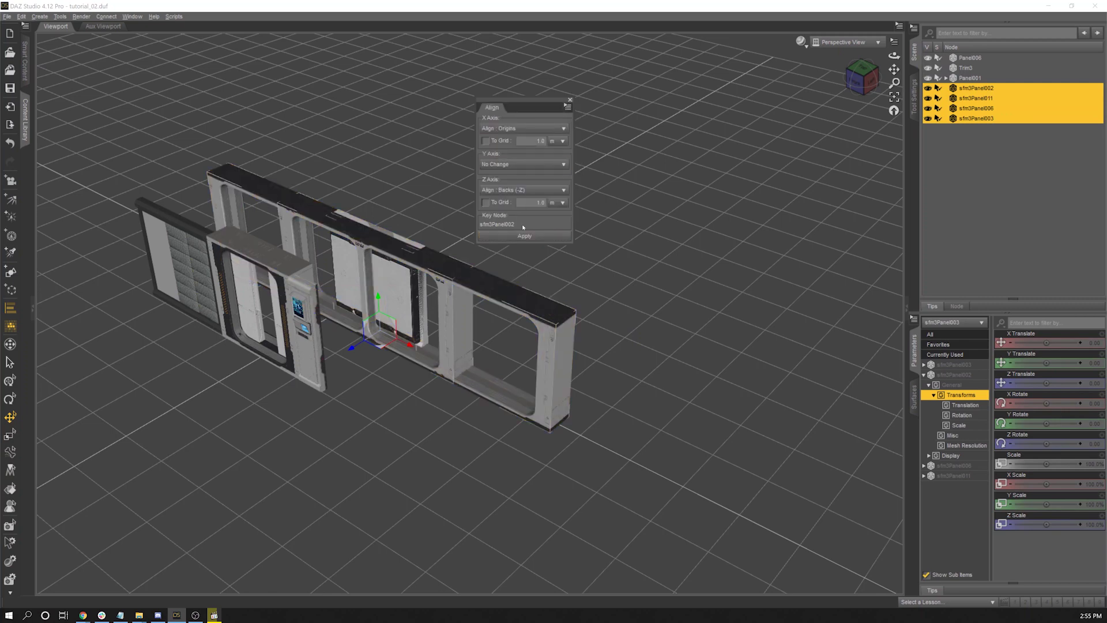
pyautogui.click(522, 237)
pyautogui.click(525, 128)
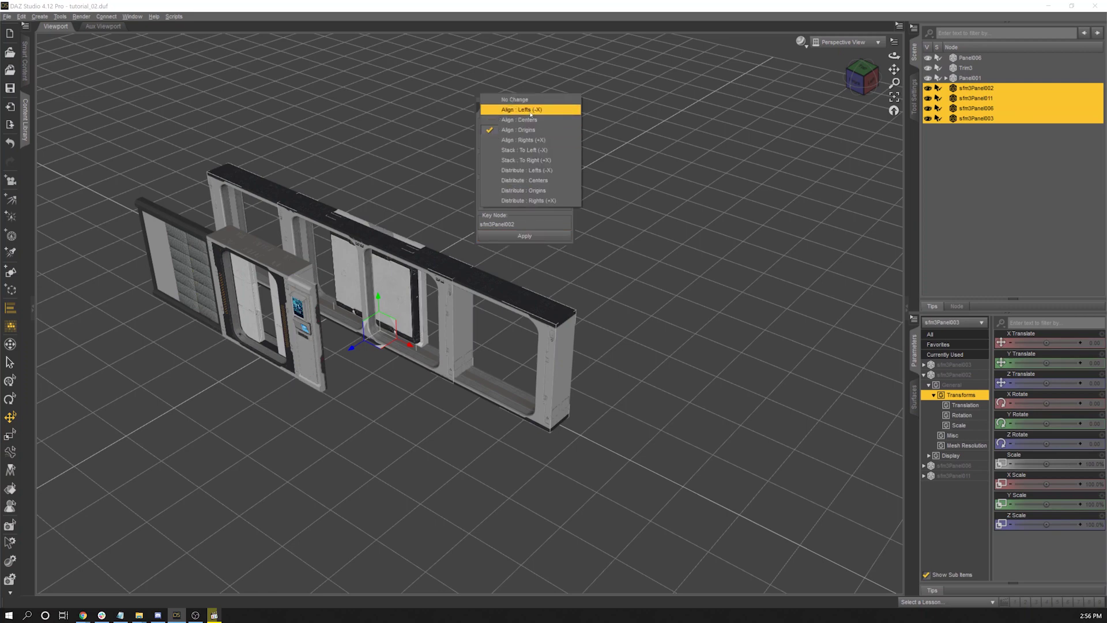
pyautogui.click(522, 110)
pyautogui.click(529, 237)
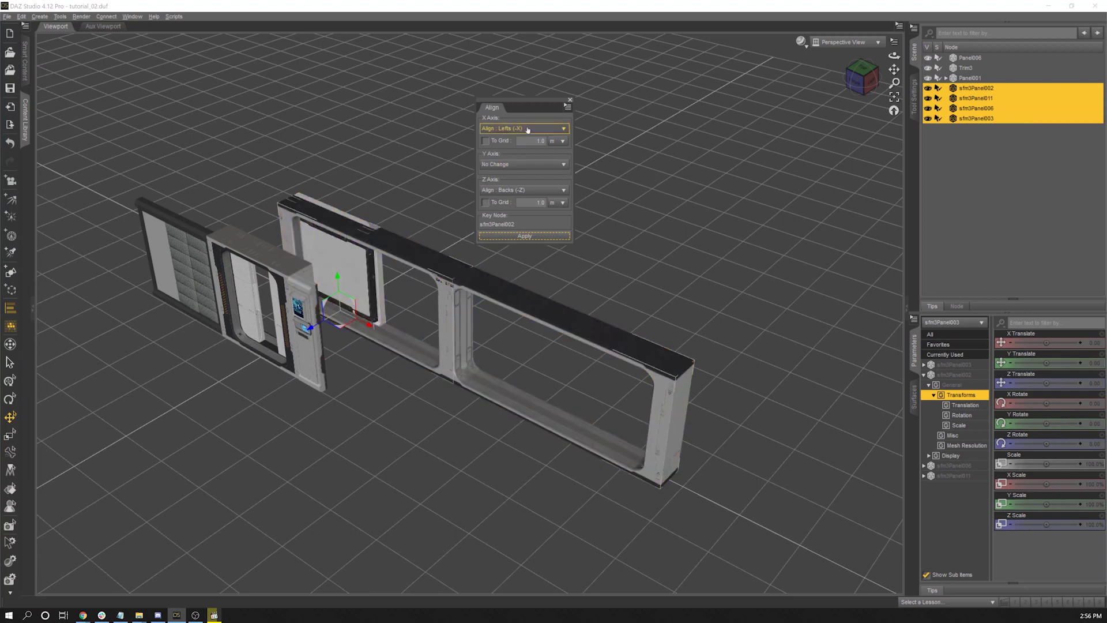
# Align the selected panels by Centers on X again, and try the Stack To Left (-X) option.
pyautogui.click(527, 128)
pyautogui.click(524, 139)
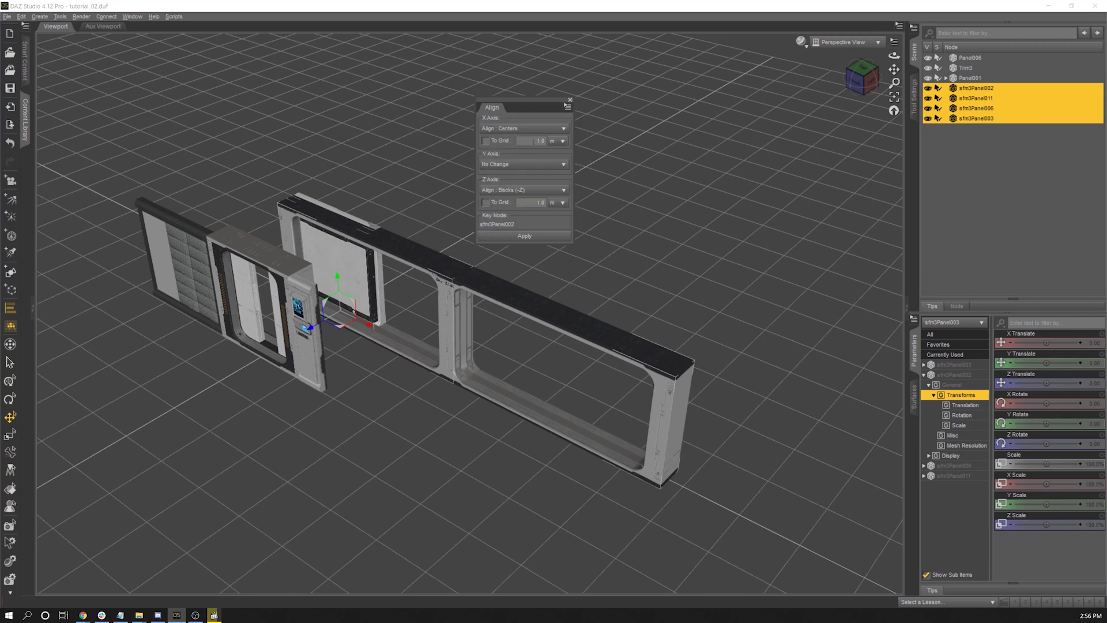
pyautogui.click(525, 237)
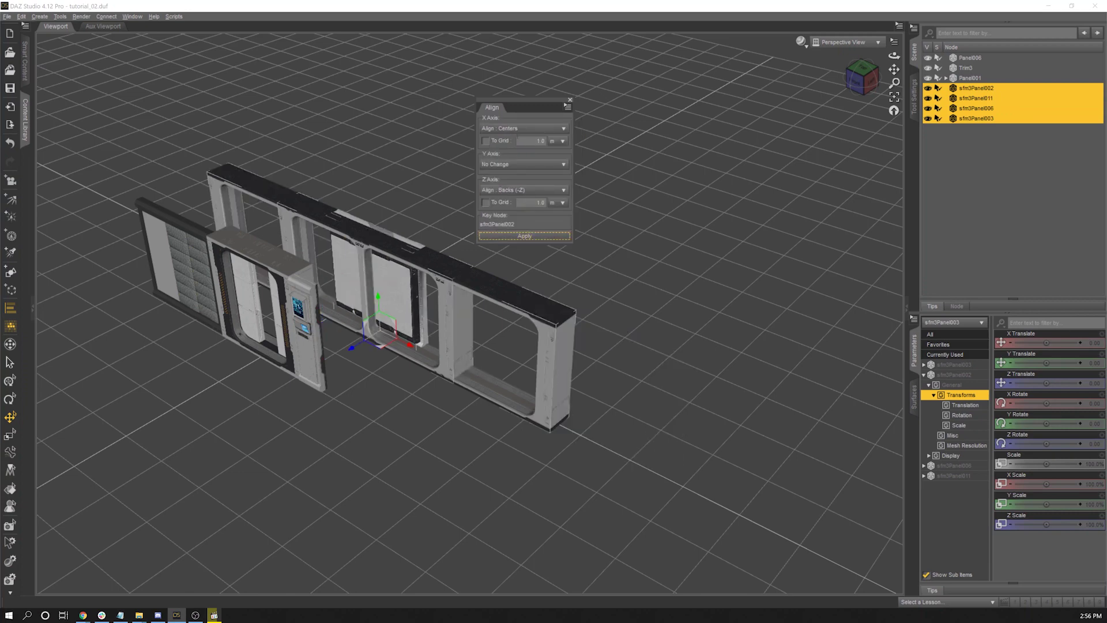
pyautogui.click(517, 132)
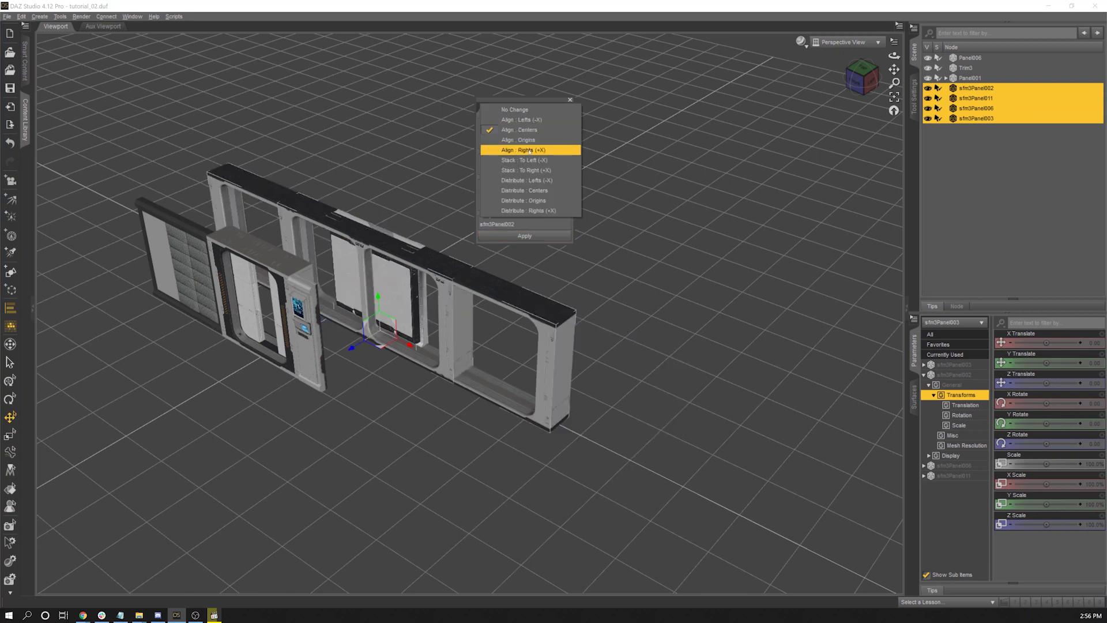
pyautogui.click(524, 160)
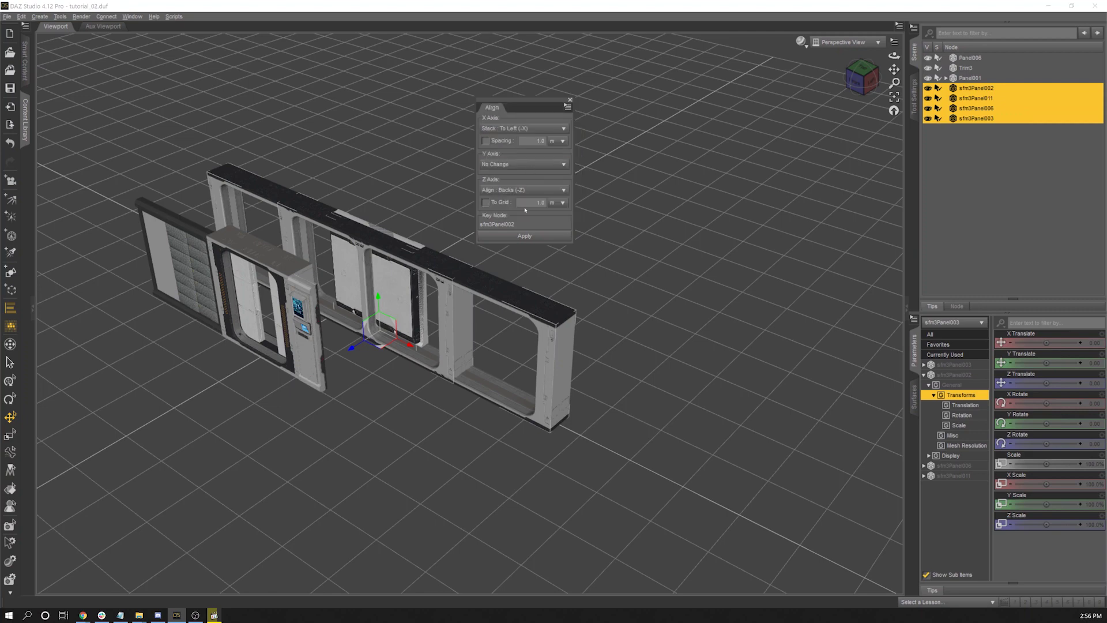
pyautogui.click(525, 236)
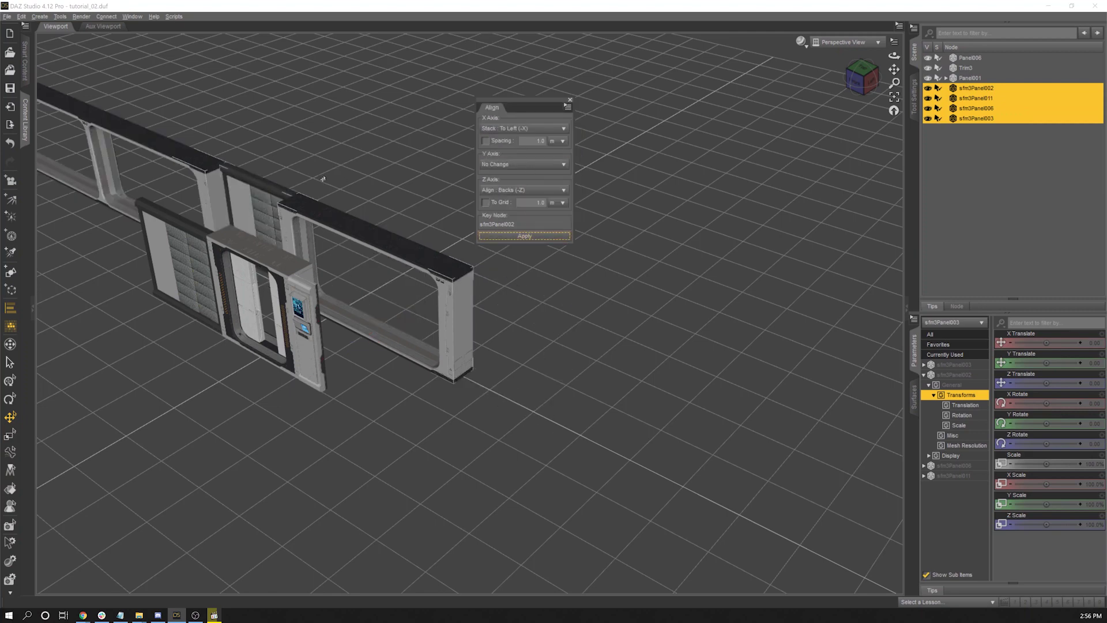
# Stack the selected panels To Right (+X) so they line up end to end along the X axis.
pyautogui.click(539, 128)
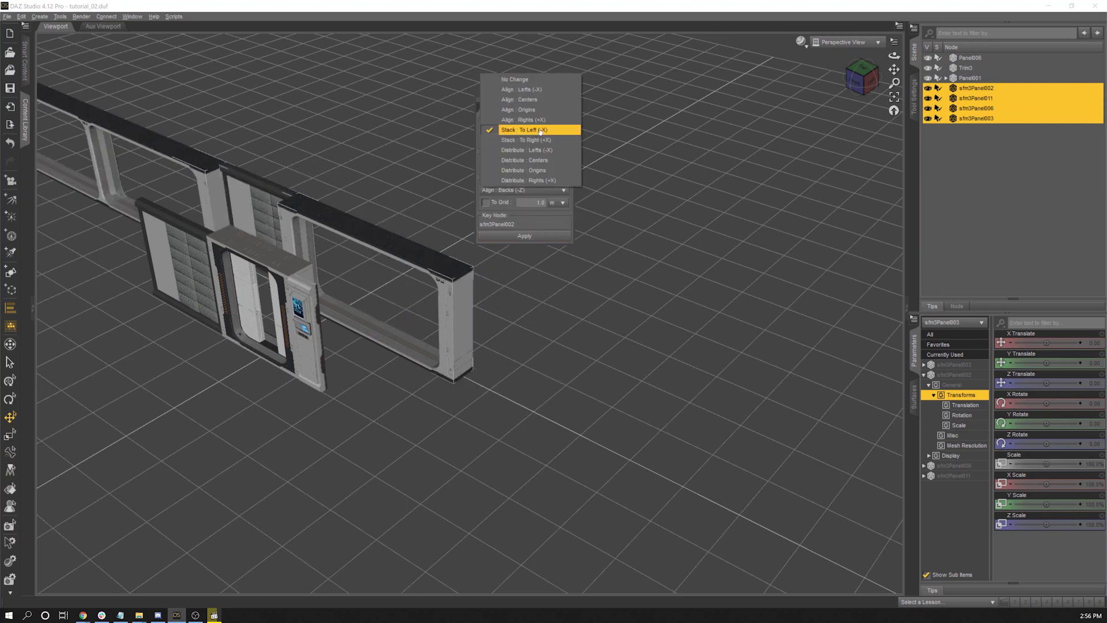
pyautogui.click(543, 139)
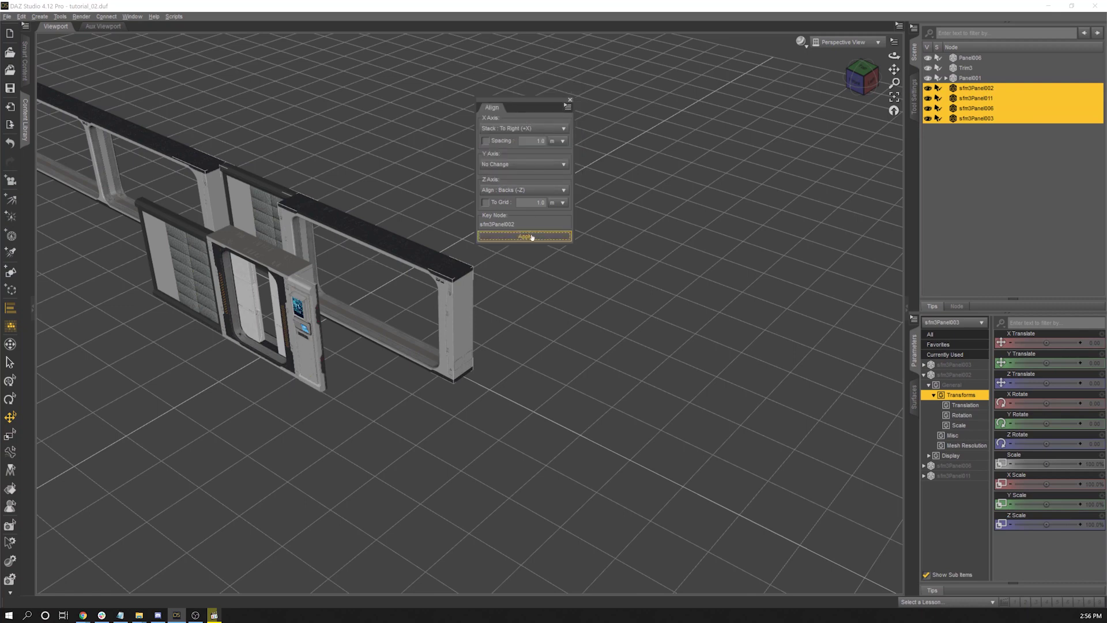
pyautogui.click(524, 236)
# Move sfm3Panel006 forward about 21 cm along the Z axis and undo the move.
pyautogui.moveTo(641, 404); pyautogui.dragTo(649, 395, button='middle')
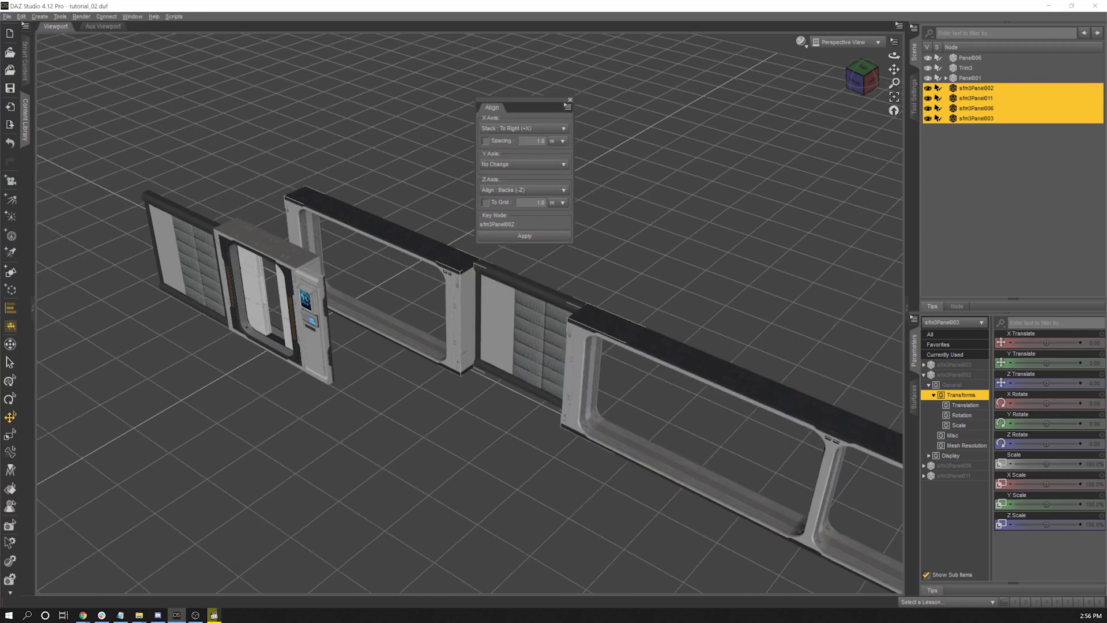
pyautogui.moveTo(707, 466); pyautogui.dragTo(646, 441, button='middle')
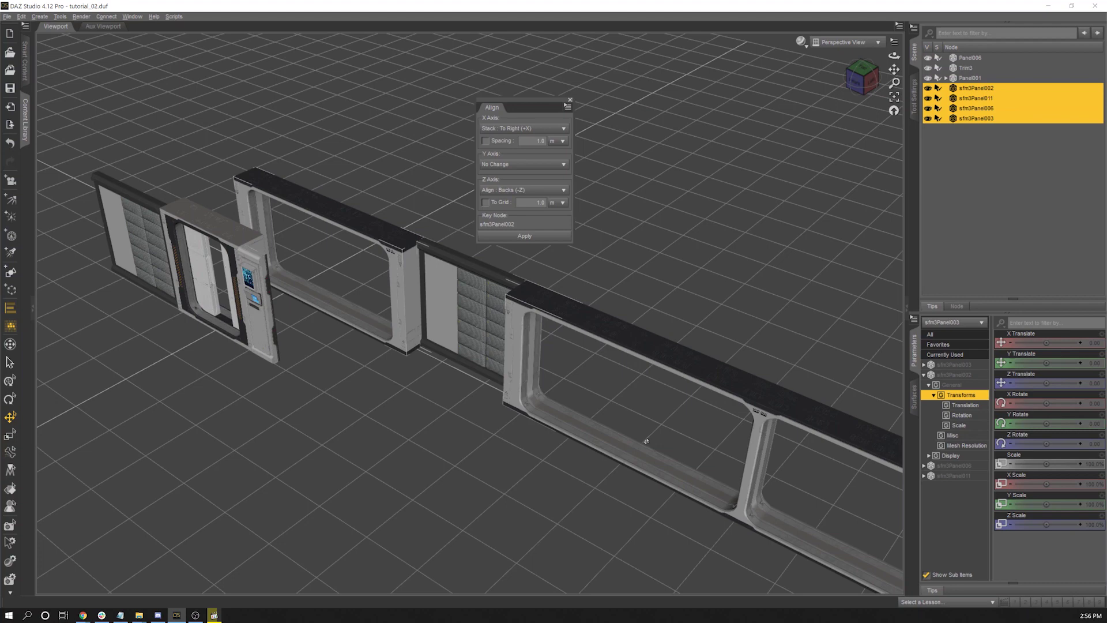
pyautogui.moveTo(646, 441); pyautogui.dragTo(519, 363, button='middle')
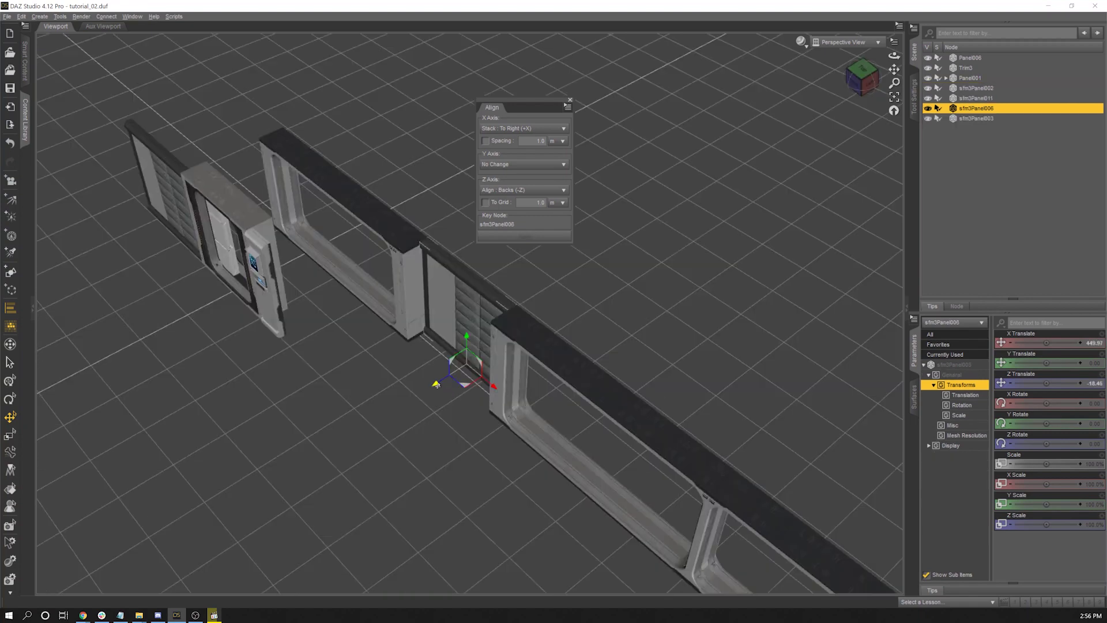
pyautogui.moveTo(457, 383); pyautogui.dragTo(426, 391)
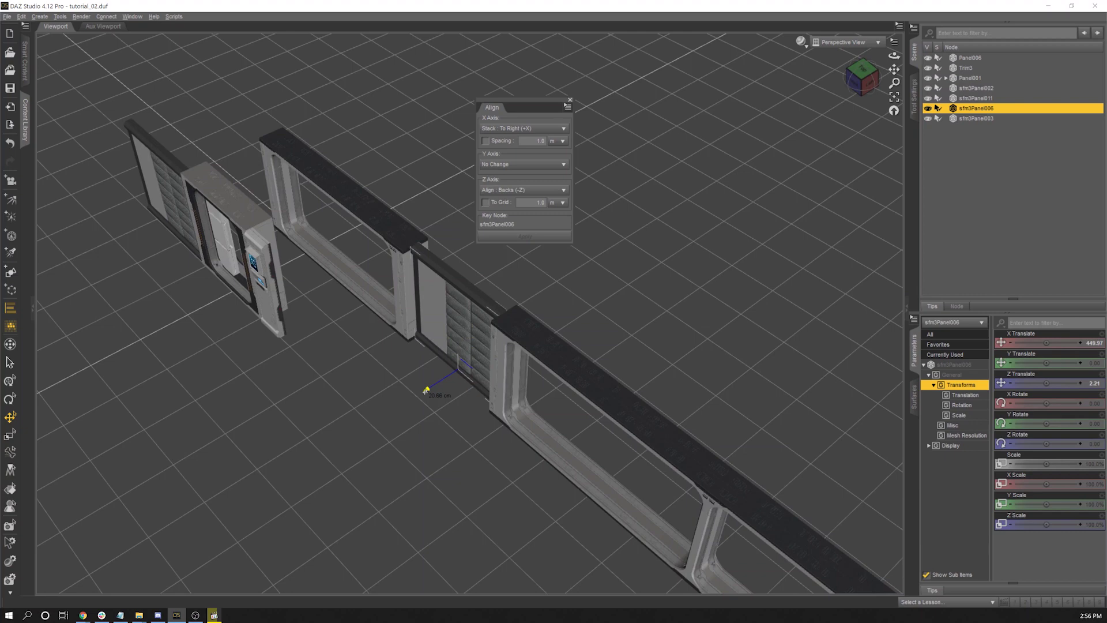
pyautogui.hotkey('ctrl', 'z')
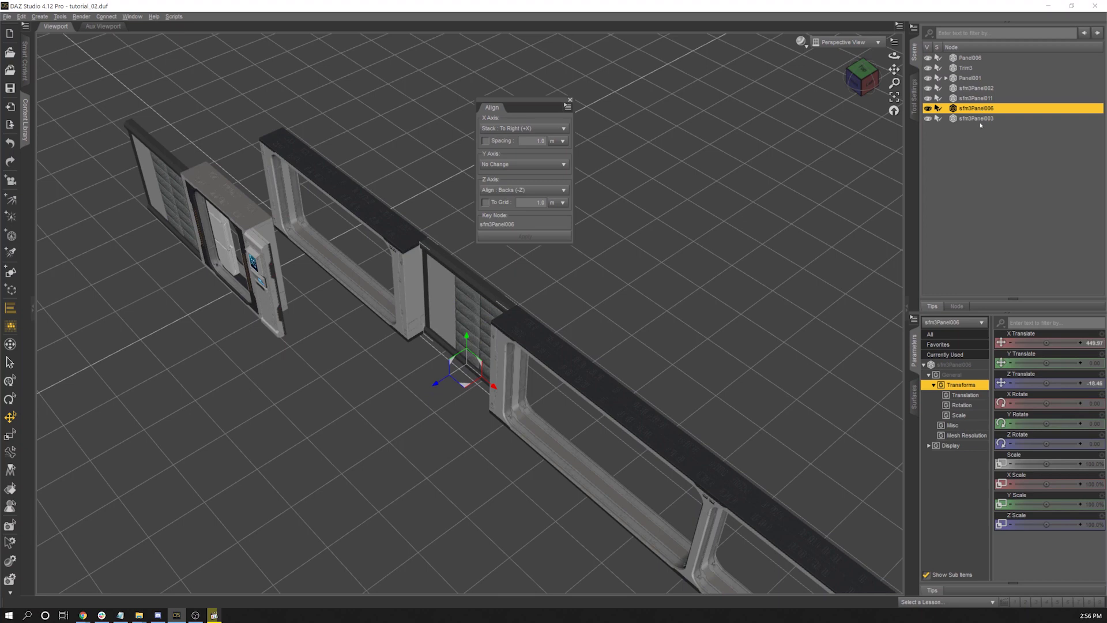
# Reselect the four sfm3Panel nodes together and align them by Fronts (+Z) on the Z axis.
pyautogui.click(980, 124)
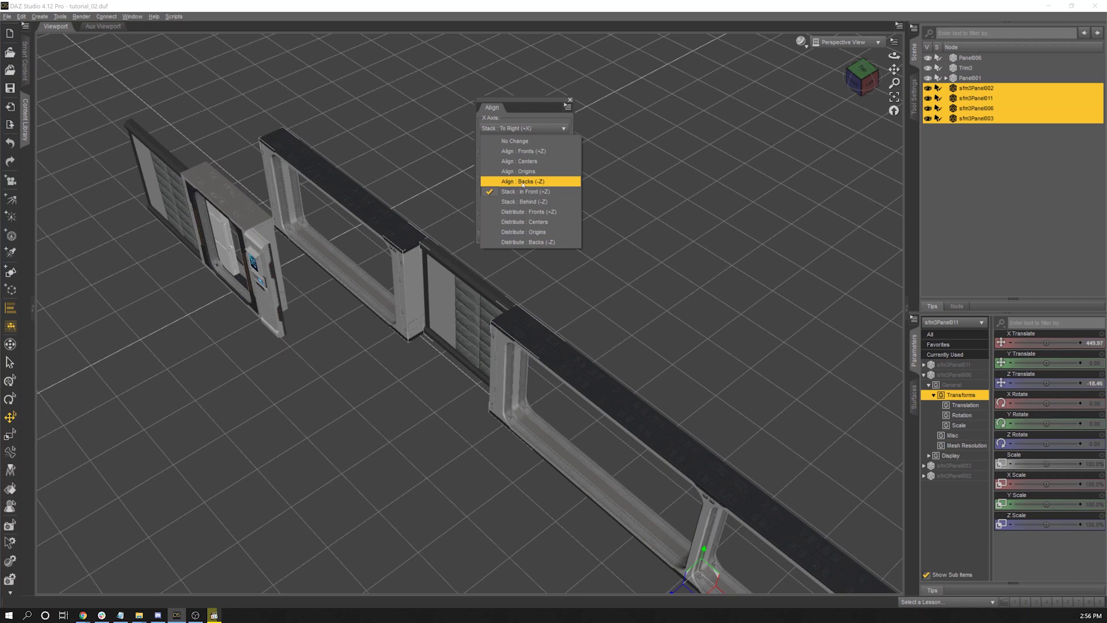
pyautogui.click(522, 151)
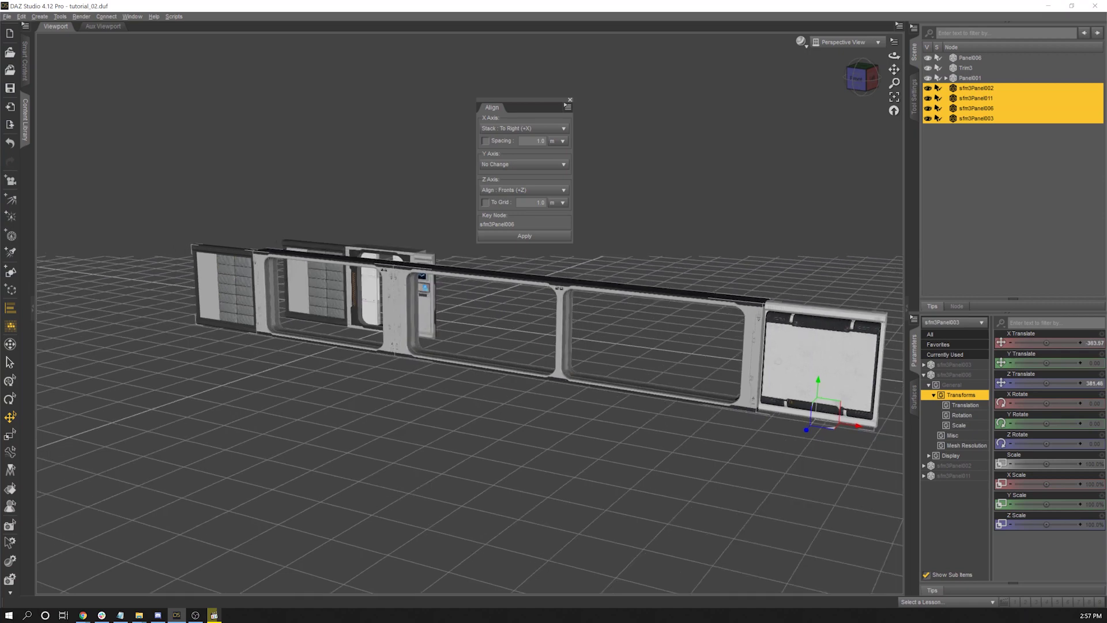
pyautogui.keyDown('ctrl'); pyautogui.keyDown('alt'); pyautogui.moveTo(555, 282); pyautogui.dragTo(559, 307); pyautogui.keyUp('alt'); pyautogui.keyUp('ctrl')
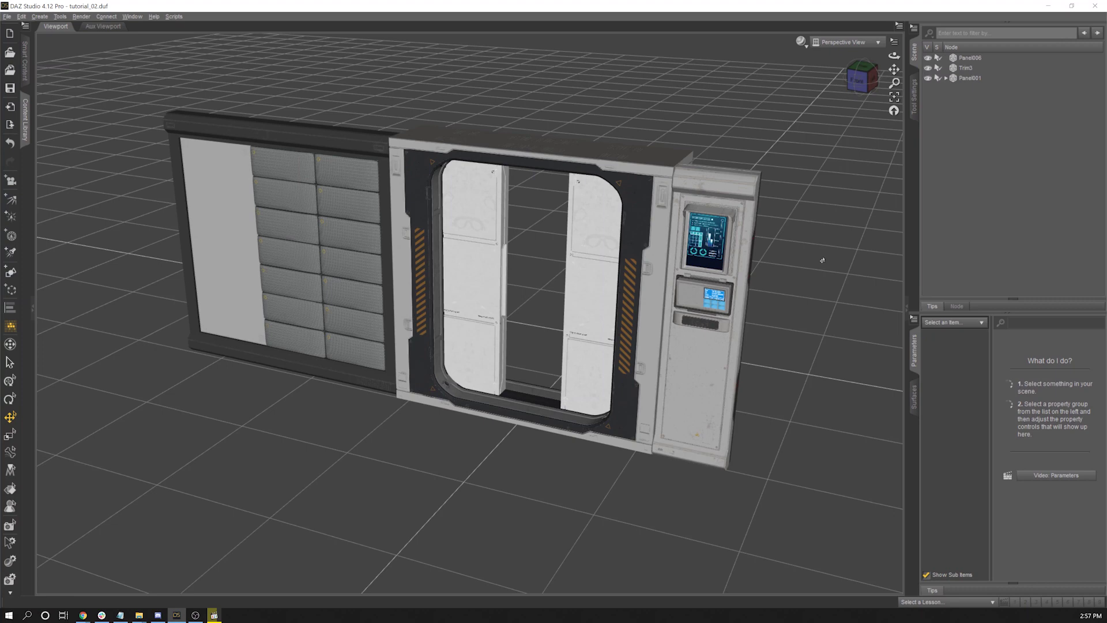
# Save the scene as tutorial_02 in the Temp folder of the content library.
pyautogui.moveTo(822, 260); pyautogui.dragTo(782, 288, button='middle')
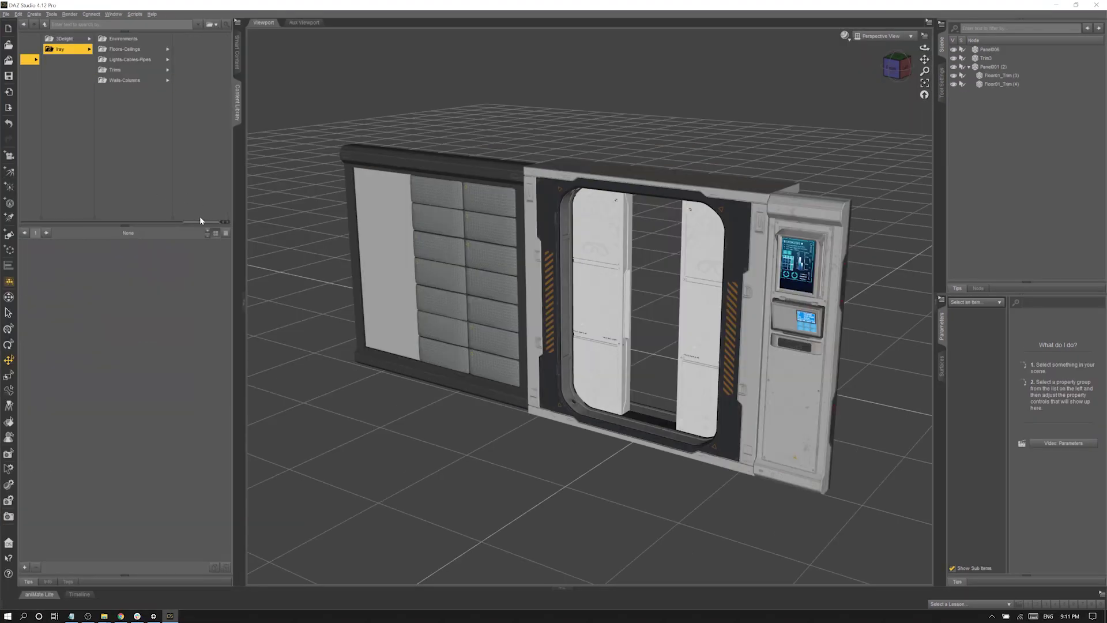
pyautogui.moveTo(199, 225); pyautogui.dragTo(37, 225)
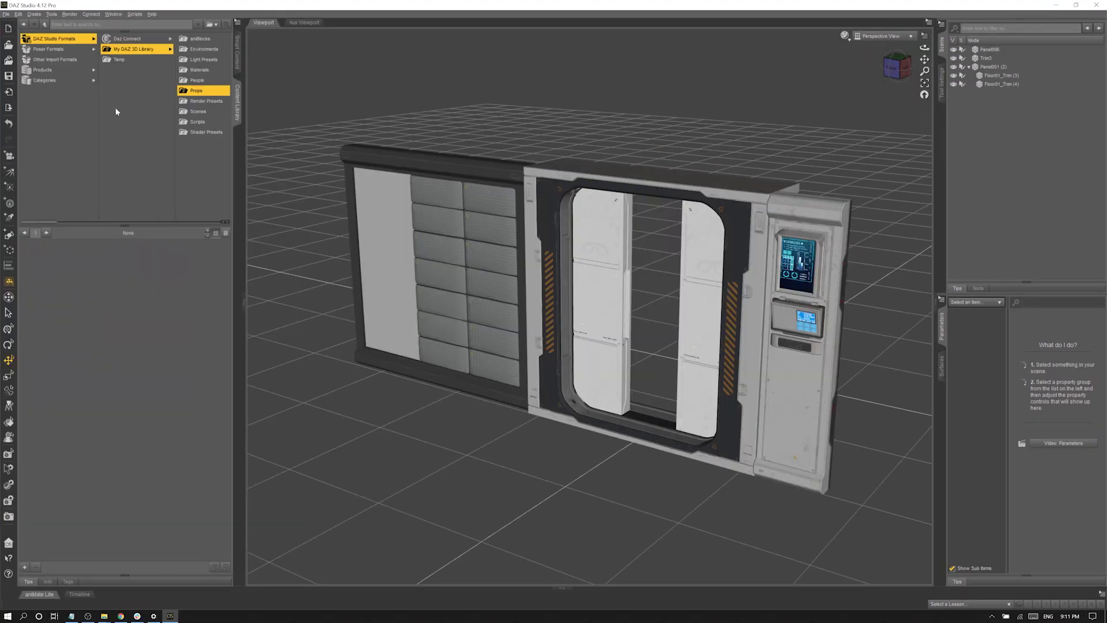
pyautogui.click(128, 60)
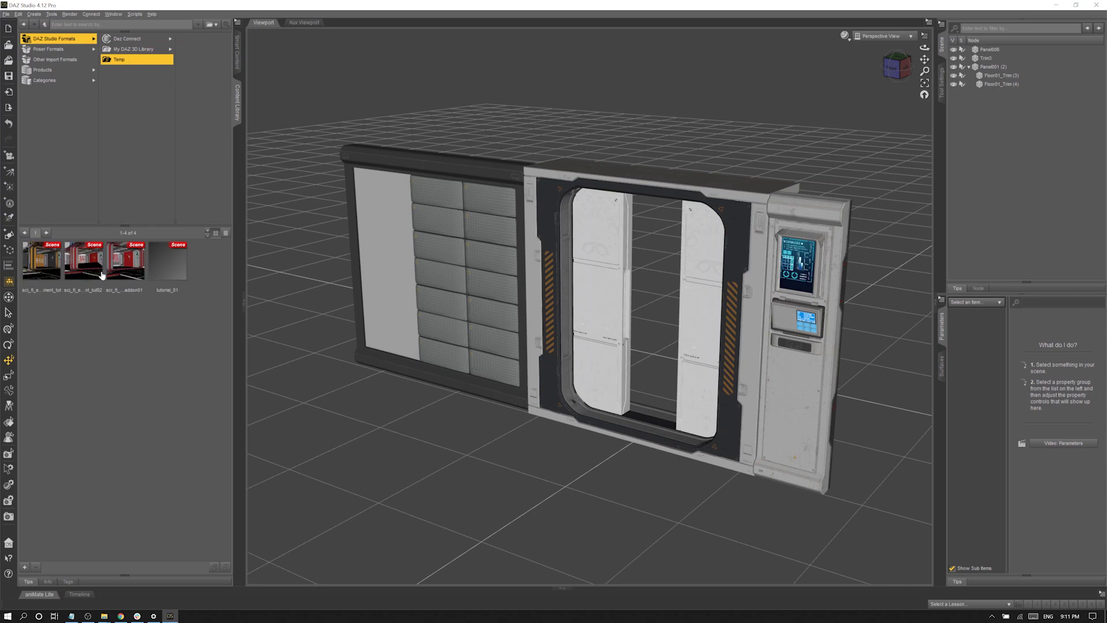
pyautogui.click(25, 566)
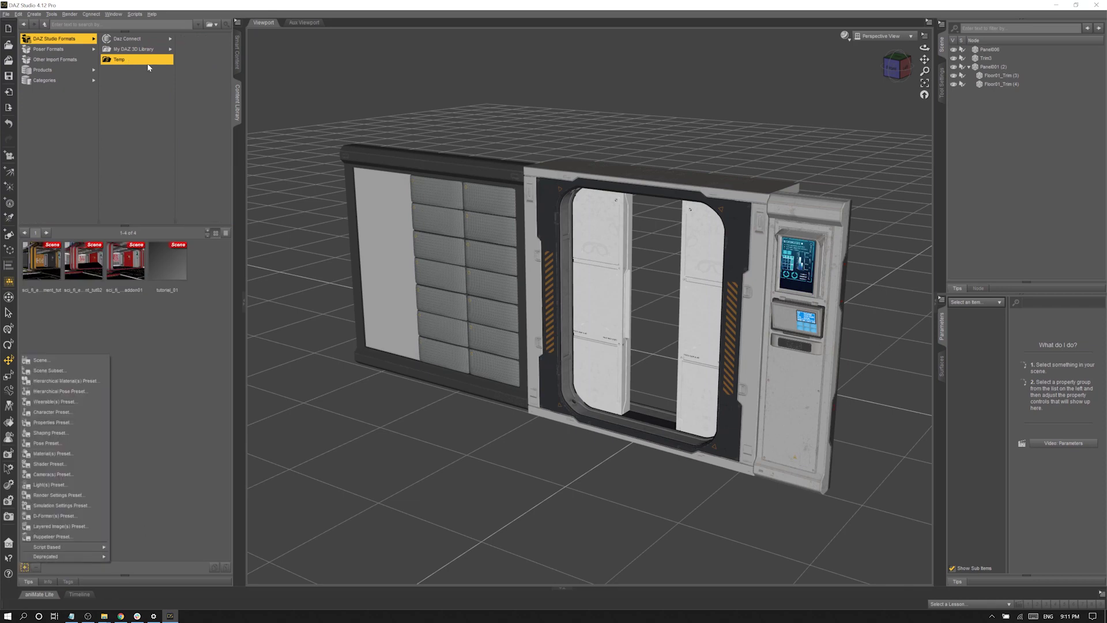
pyautogui.click(44, 365)
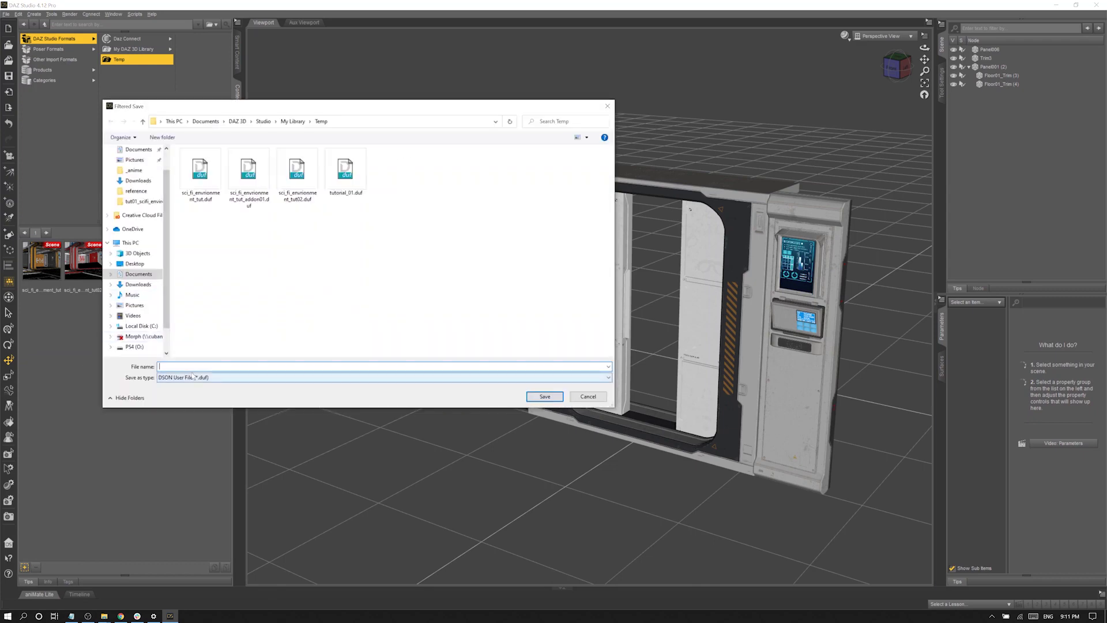
pyautogui.write('tutorial')
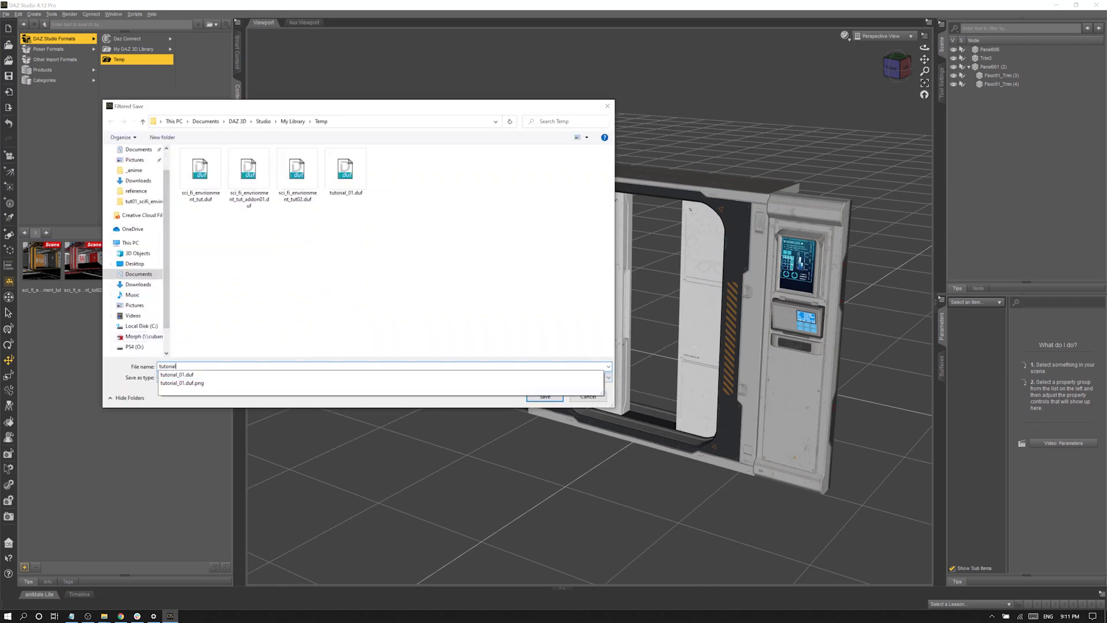
pyautogui.write('_02')
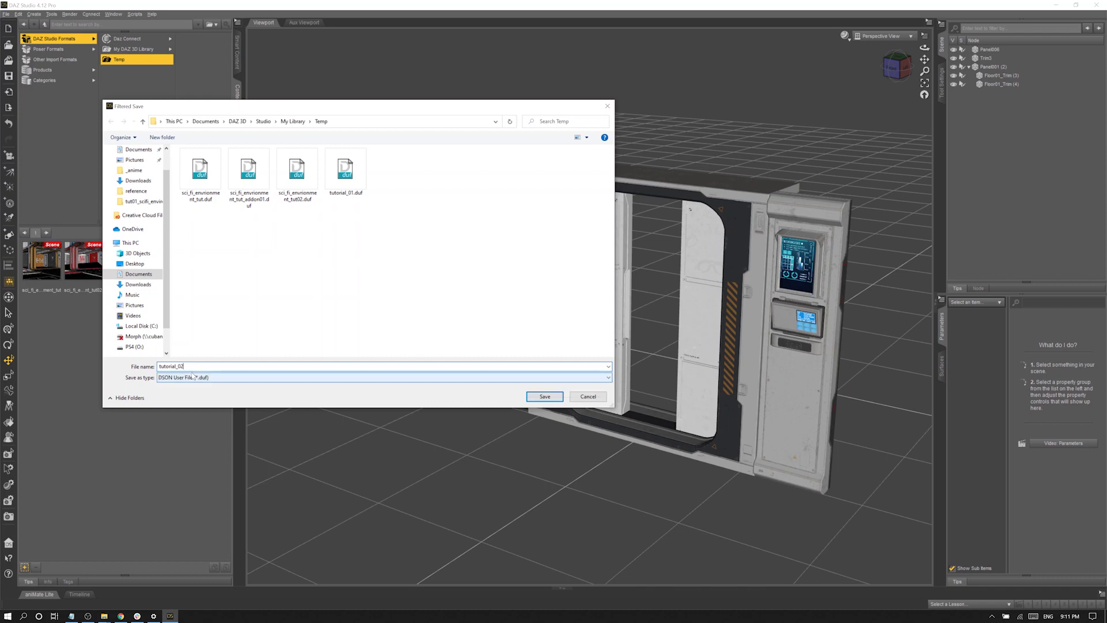
pyautogui.press('Return')
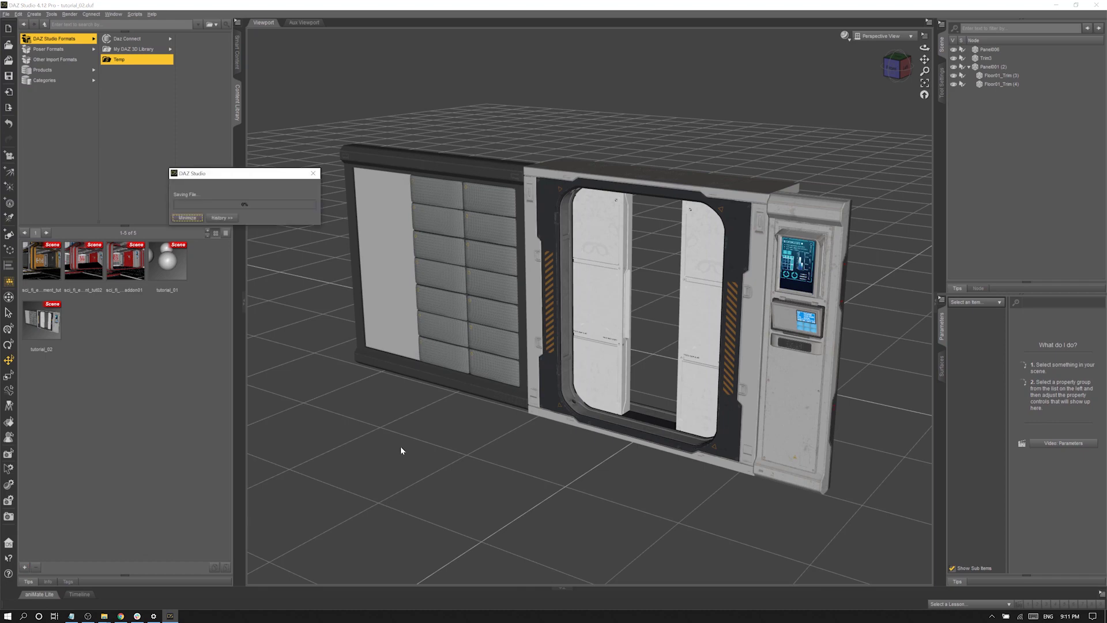
# Frame the wall from the front with the content library collapsed, run a test render, and cancel it.
pyautogui.click(235, 112)
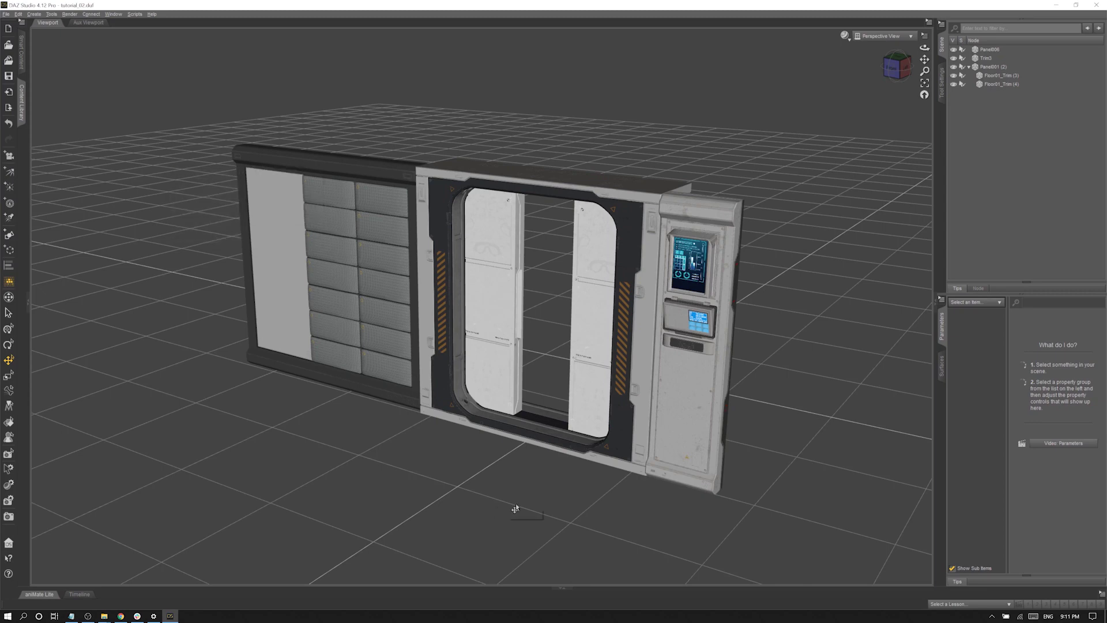
pyautogui.keyDown('ctrl'); pyautogui.keyDown('alt'); pyautogui.moveTo(494, 501); pyautogui.dragTo(486, 533); pyautogui.keyUp('alt'); pyautogui.keyUp('ctrl')
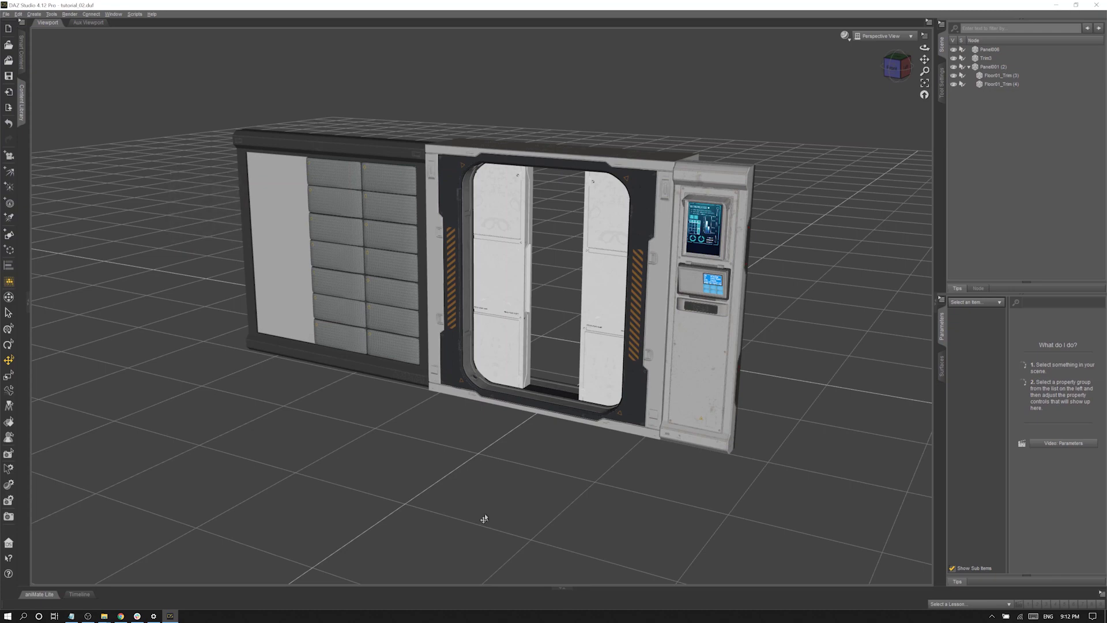
pyautogui.hotkey('ctrl', 'r')
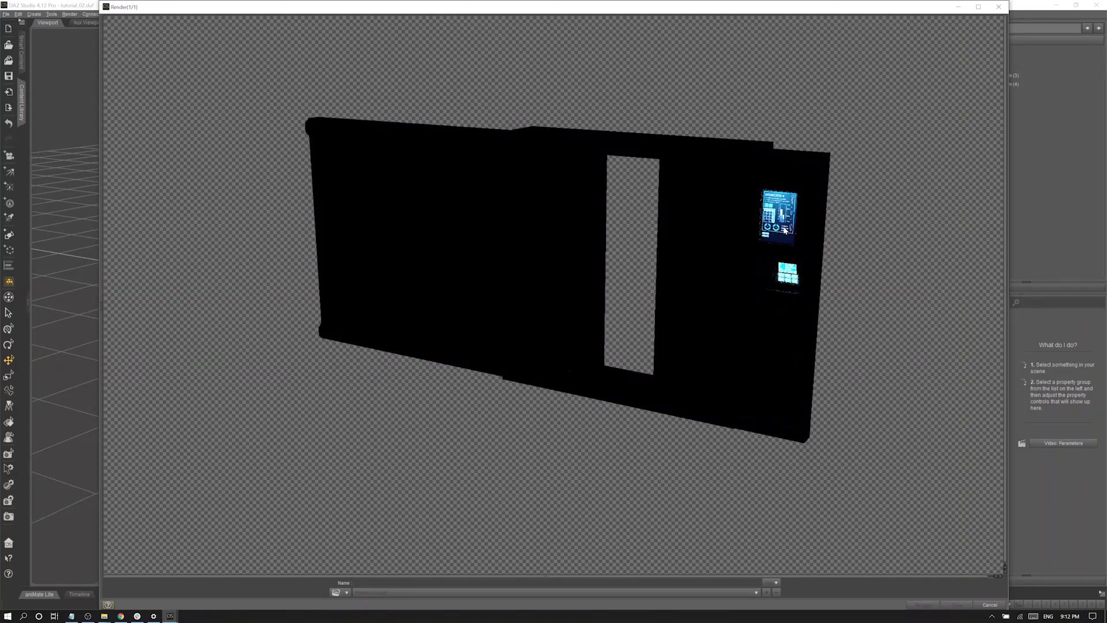
pyautogui.press('Escape')
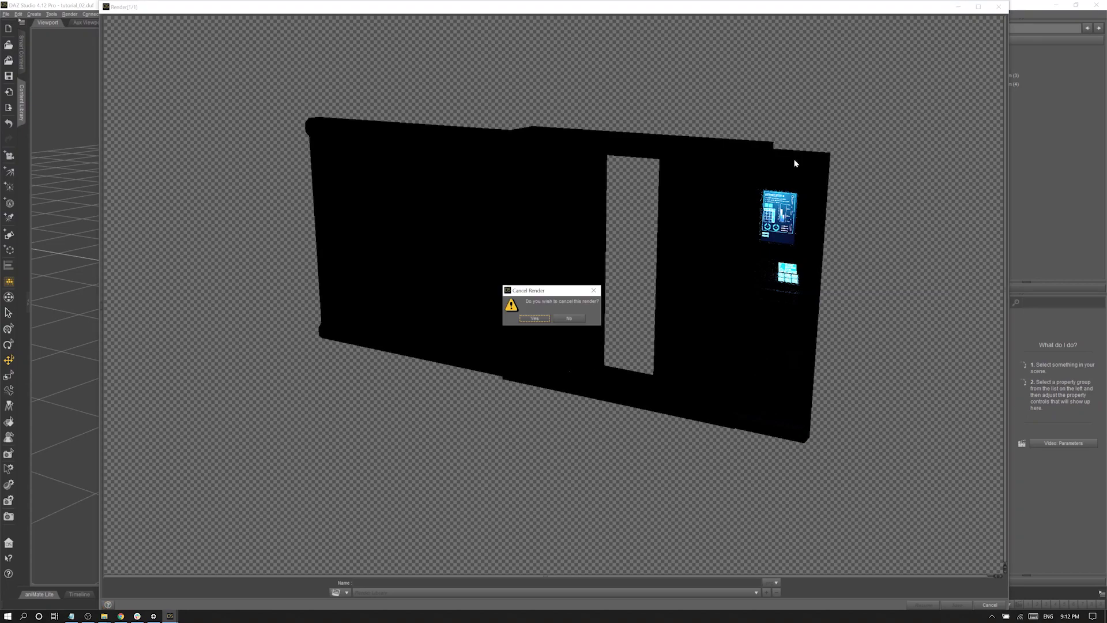
pyautogui.press('Return')
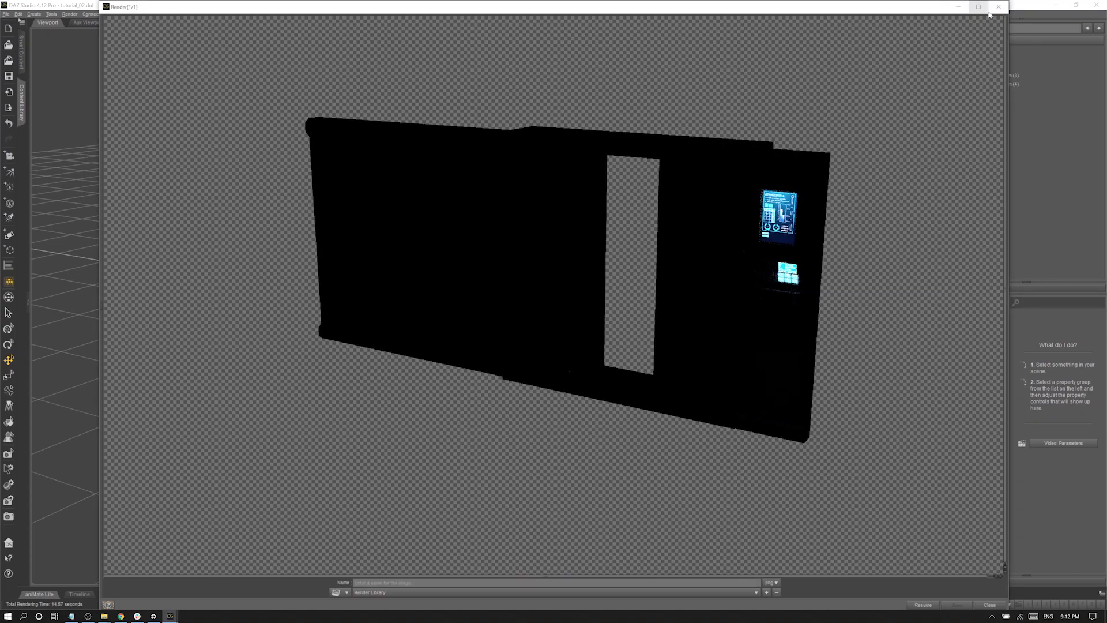
pyautogui.click(990, 11)
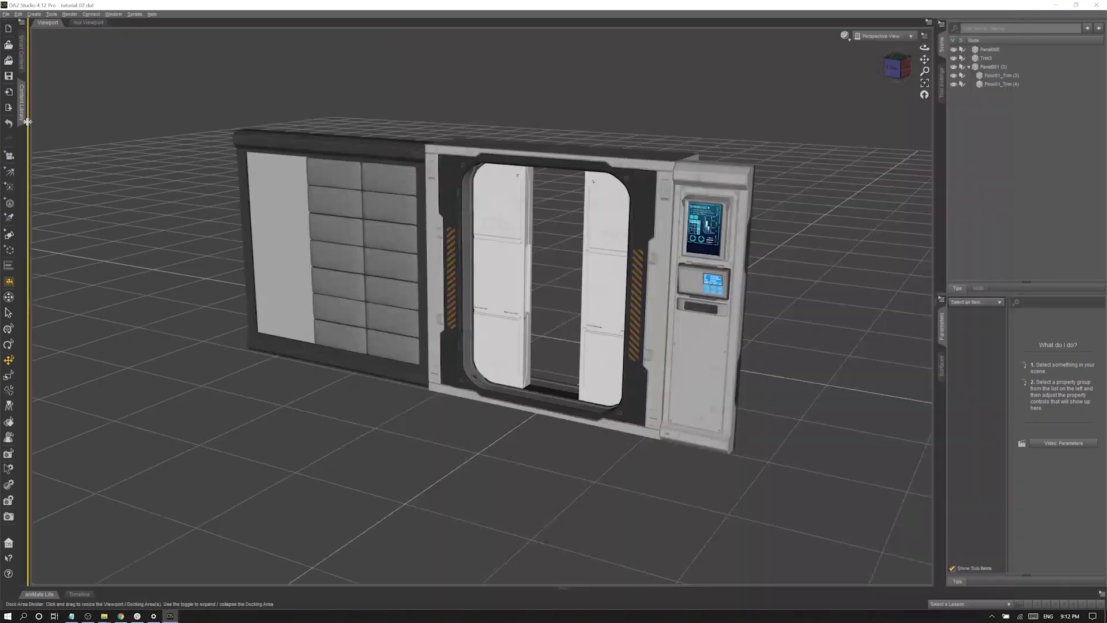
# Open the Lights-Cables-Pipes folder among the Iray props of Stonemason's Sci-Fi kit in the content library.
pyautogui.click(27, 121)
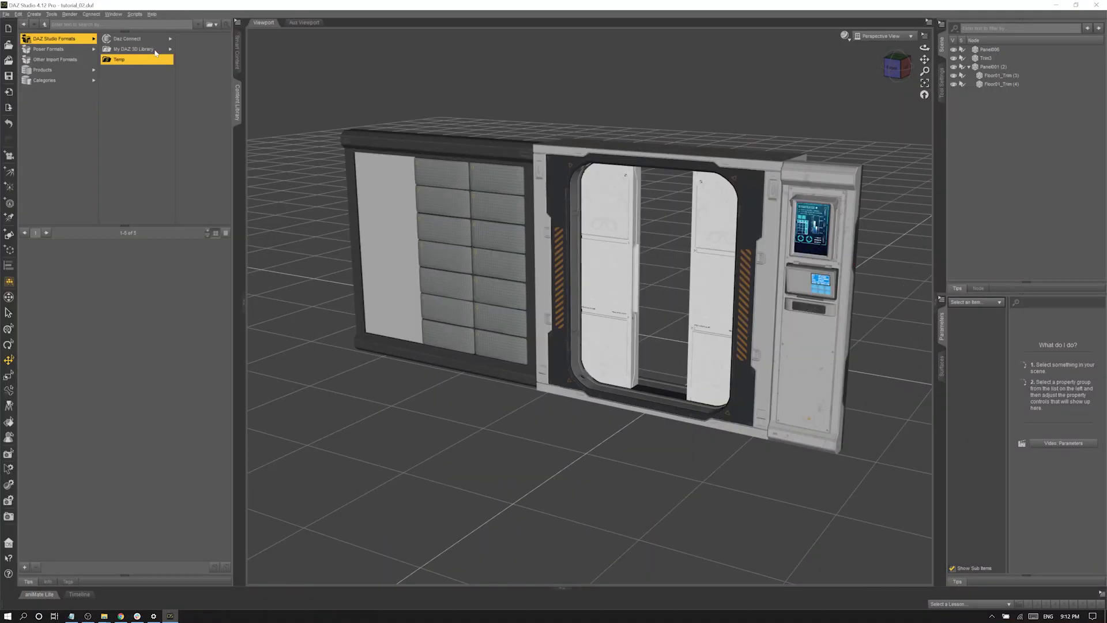
pyautogui.click(156, 51)
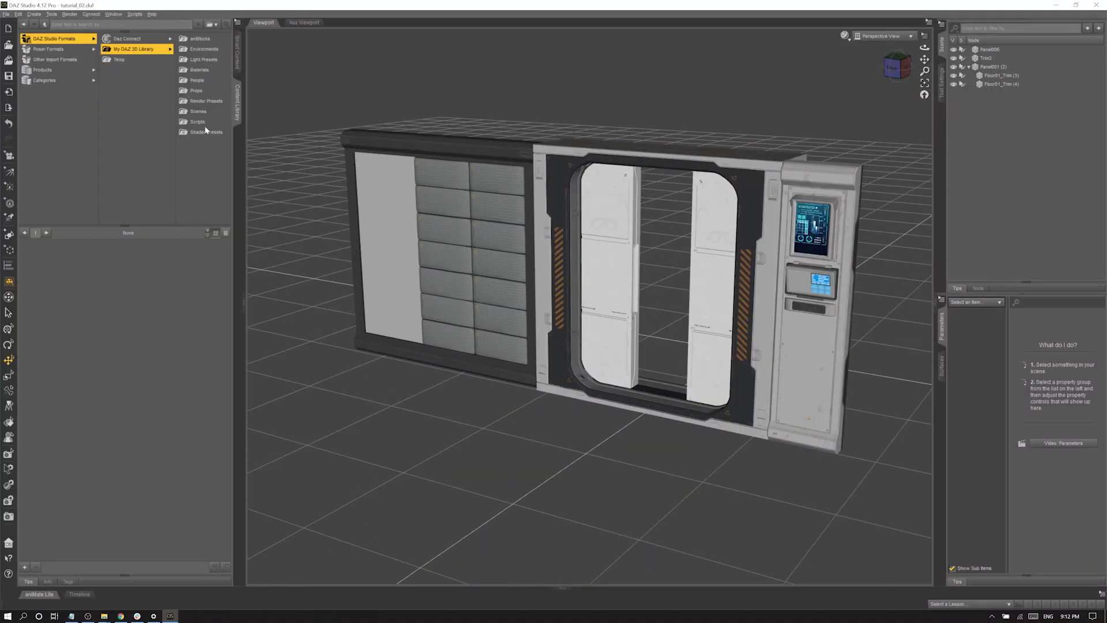
pyautogui.click(204, 112)
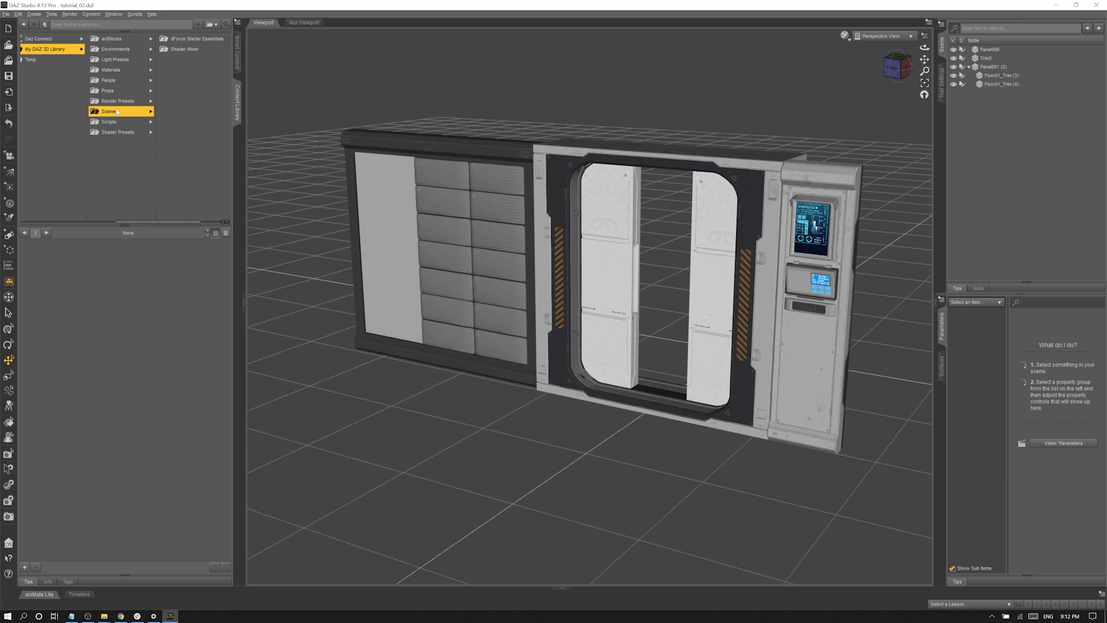
pyautogui.click(108, 90)
pyautogui.click(164, 102)
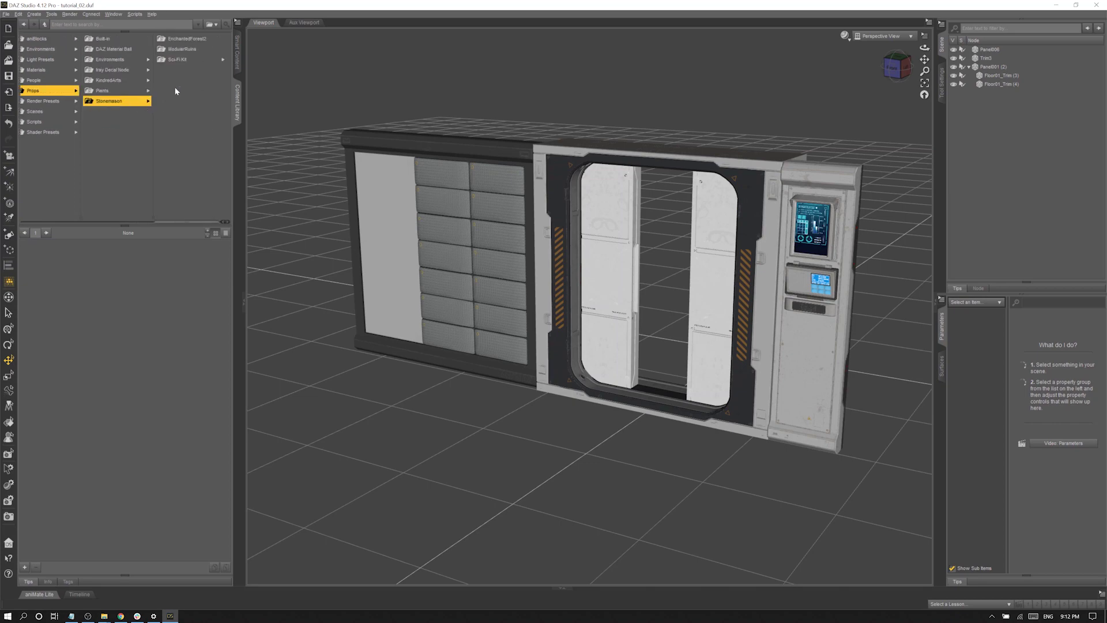
pyautogui.click(181, 60)
pyautogui.click(185, 50)
pyautogui.click(182, 59)
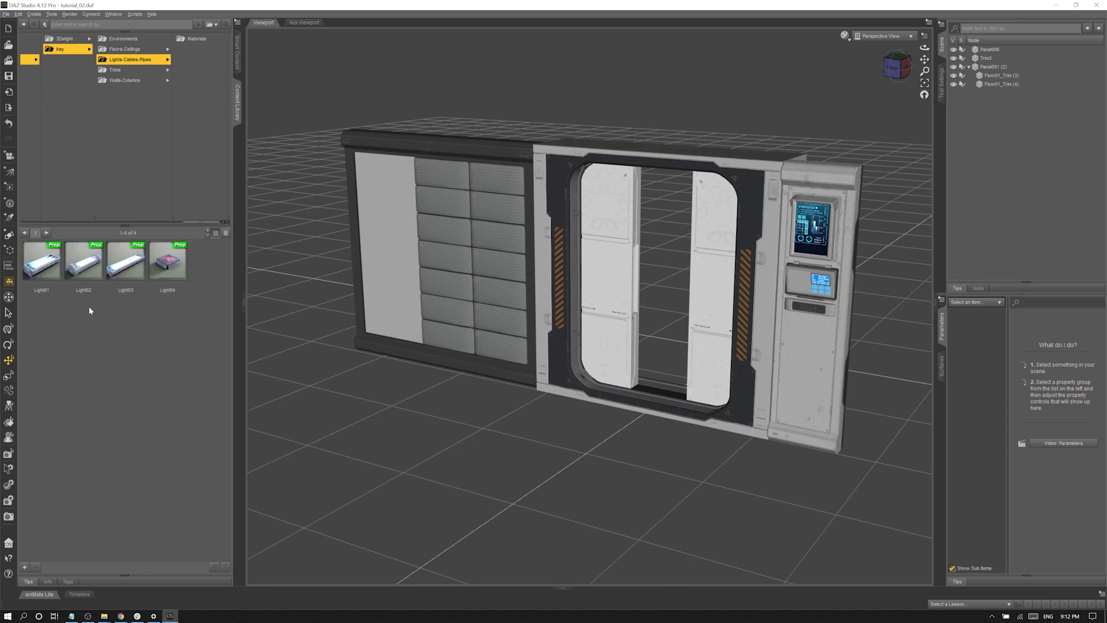
# Add the Light03 prop to the scene and place it on the floor in front of the doorway.
pyautogui.click(121, 271)
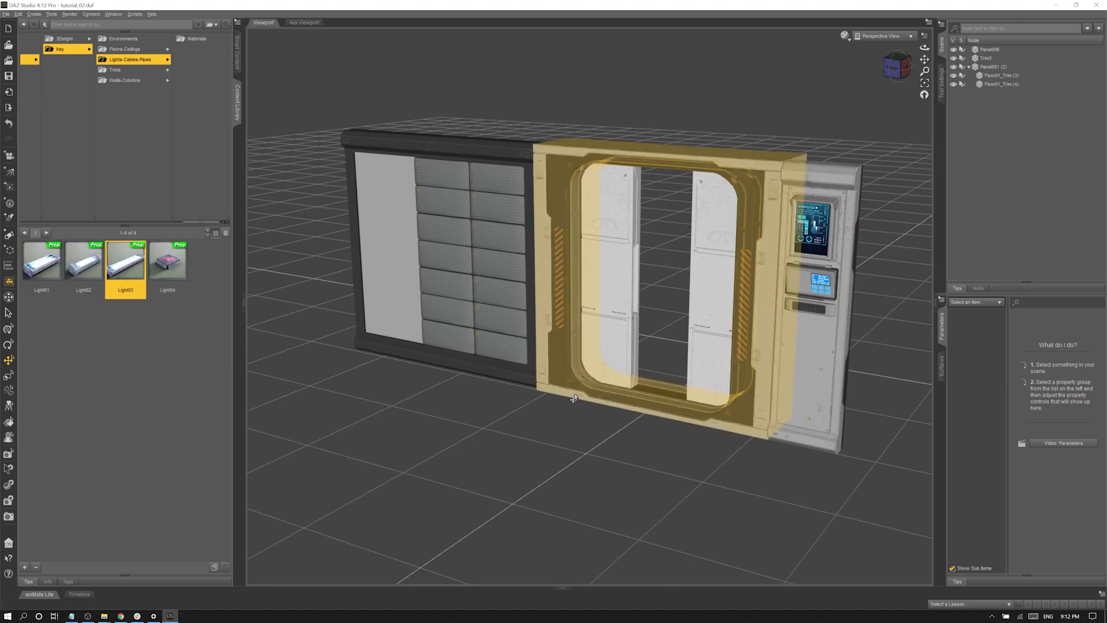
pyautogui.moveTo(133, 275); pyautogui.dragTo(529, 426)
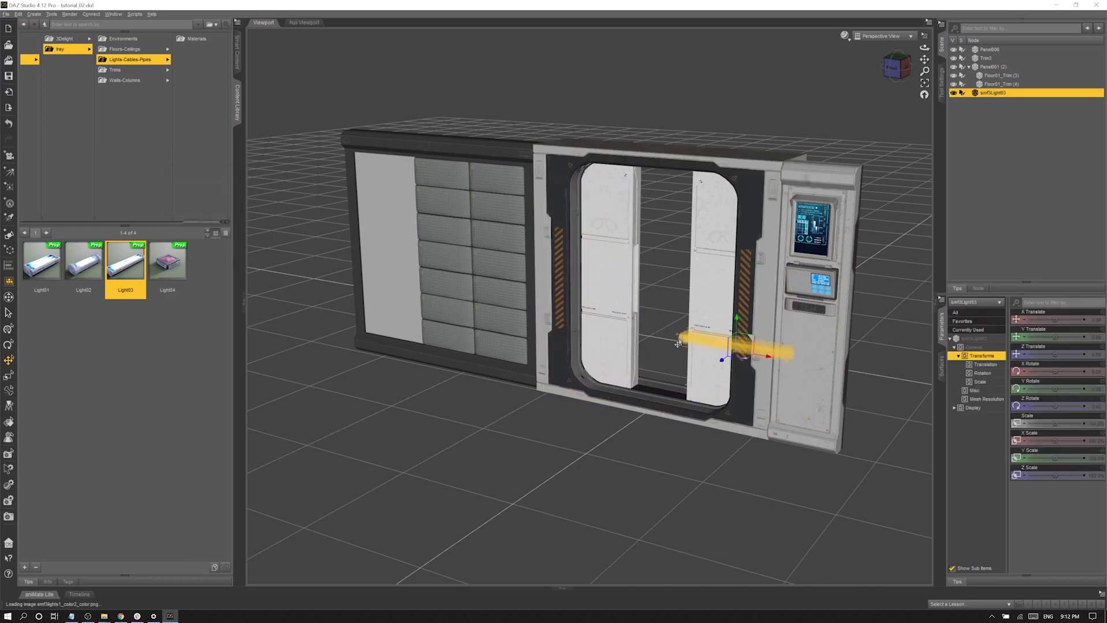
pyautogui.moveTo(720, 363); pyautogui.dragTo(610, 440)
# Duplicate the floor light, raise one of the two lights to the top of the doorway, and rotate it 180° on X.
pyautogui.hotkey('ctrl', 'd')
pyautogui.moveTo(631, 395); pyautogui.dragTo(632, 189)
pyautogui.hotkey('ctrl', 'r')
pyautogui.hotkey('ctrl', 't')
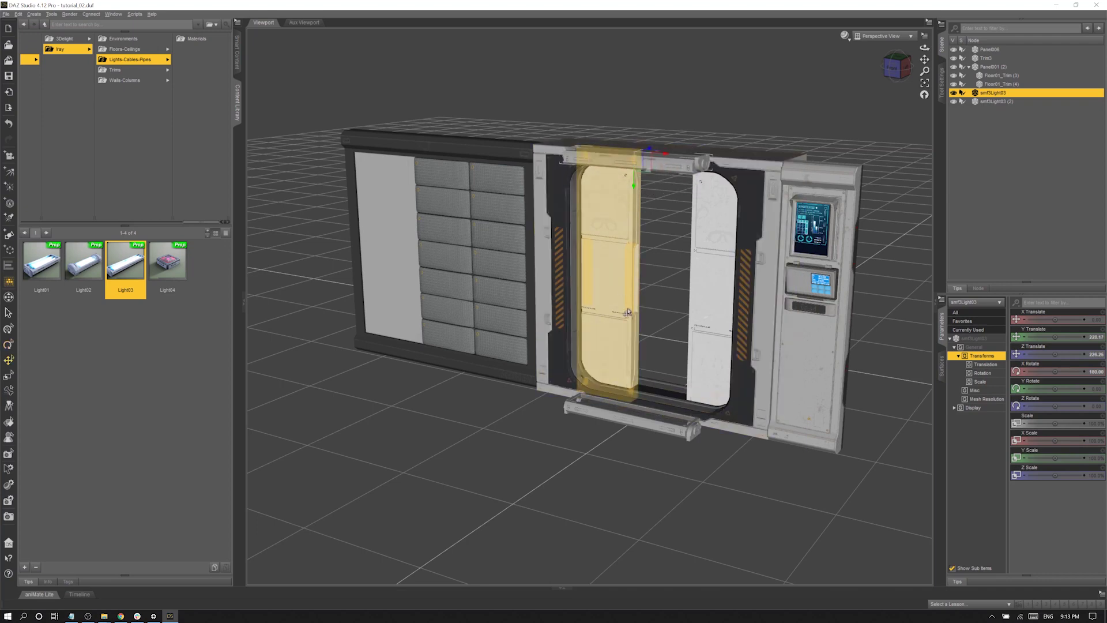
pyautogui.click(587, 471)
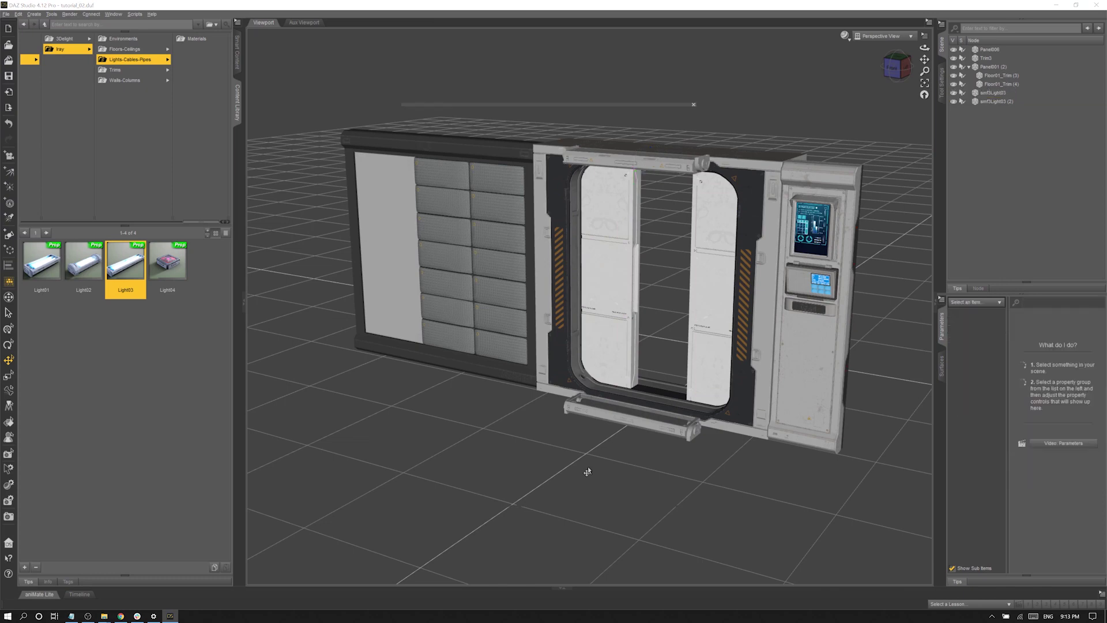
# Test render the wall with its two lights from the Render Settings, cancel the render, and close its window.
pyautogui.hotkey('ctrl', 'shift', 'r')
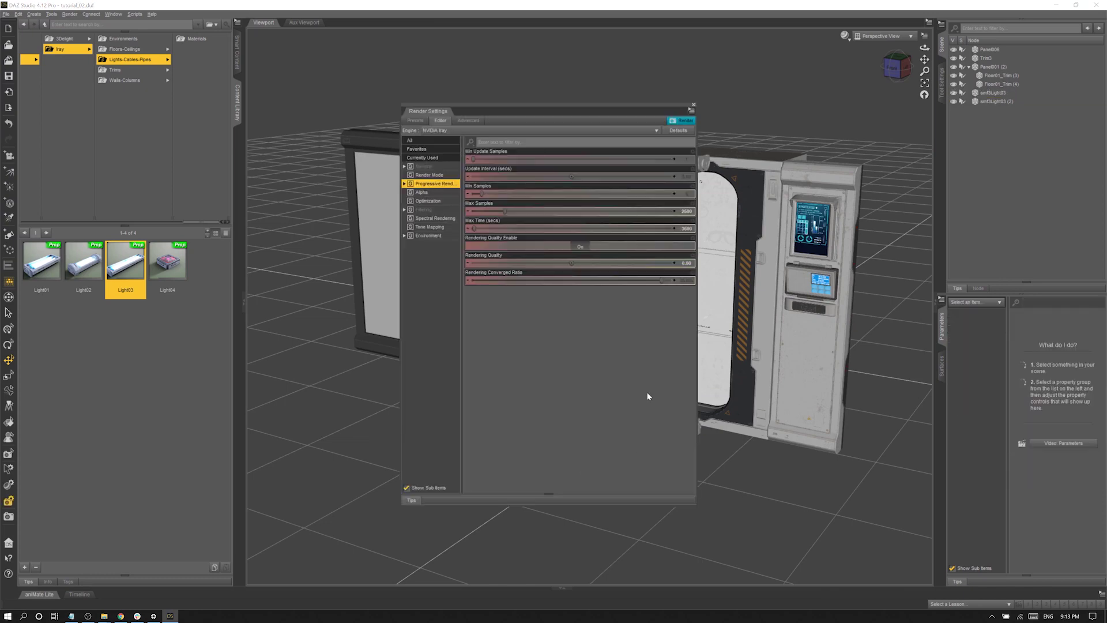
pyautogui.click(681, 120)
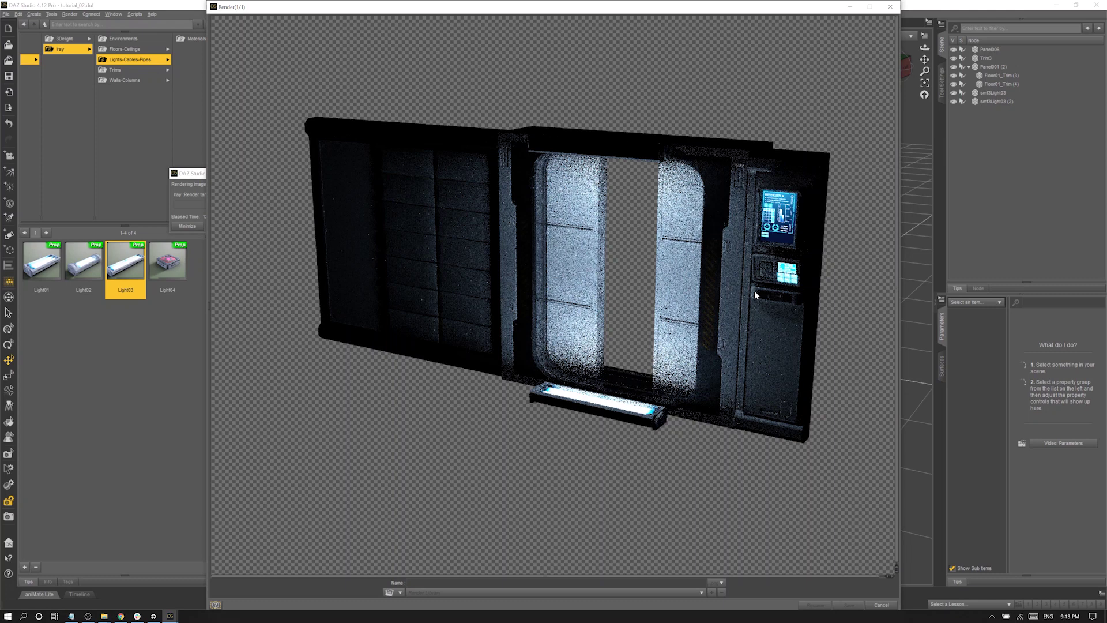
pyautogui.click(880, 604)
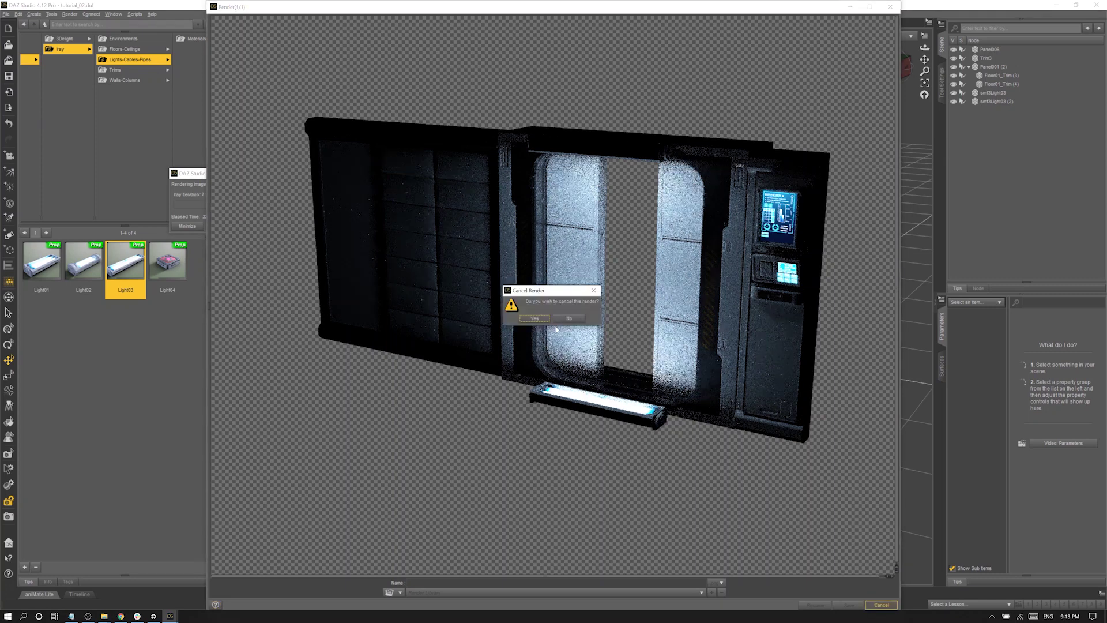
pyautogui.click(524, 317)
pyautogui.click(890, 6)
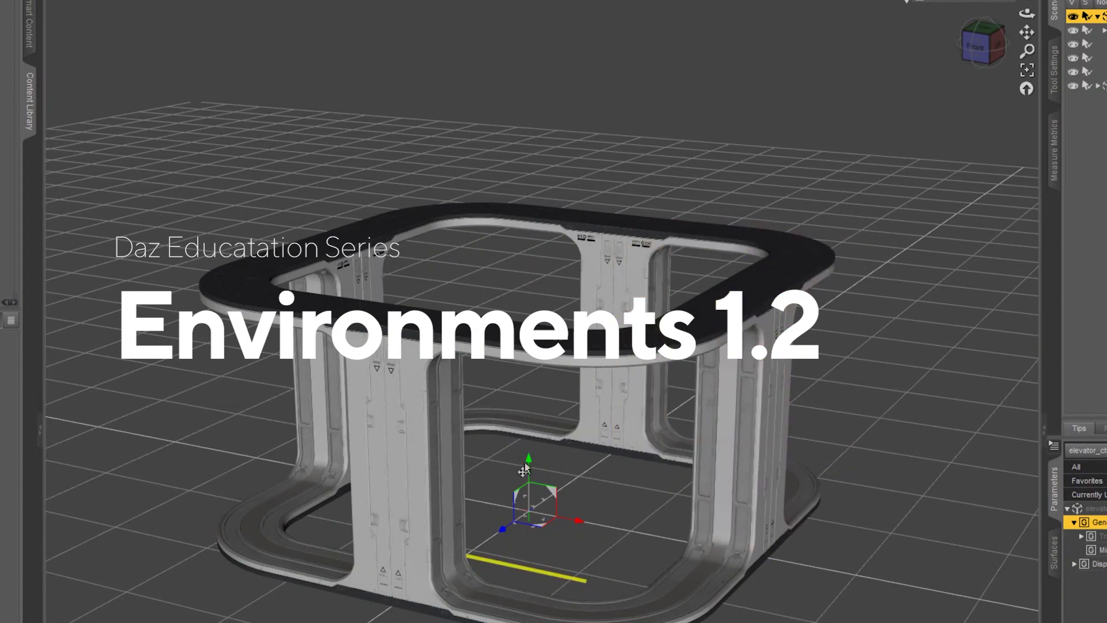
# Raise a copy of the elevator shaft section along the Y axis until it sits above the original section.
pyautogui.moveTo(526, 466); pyautogui.dragTo(505, 114)
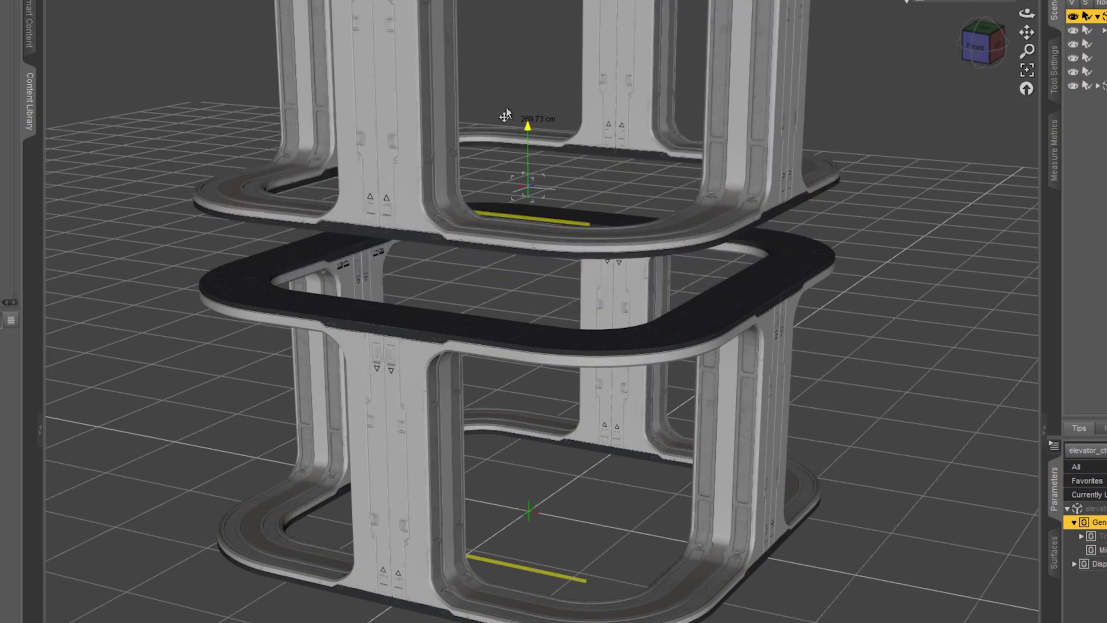